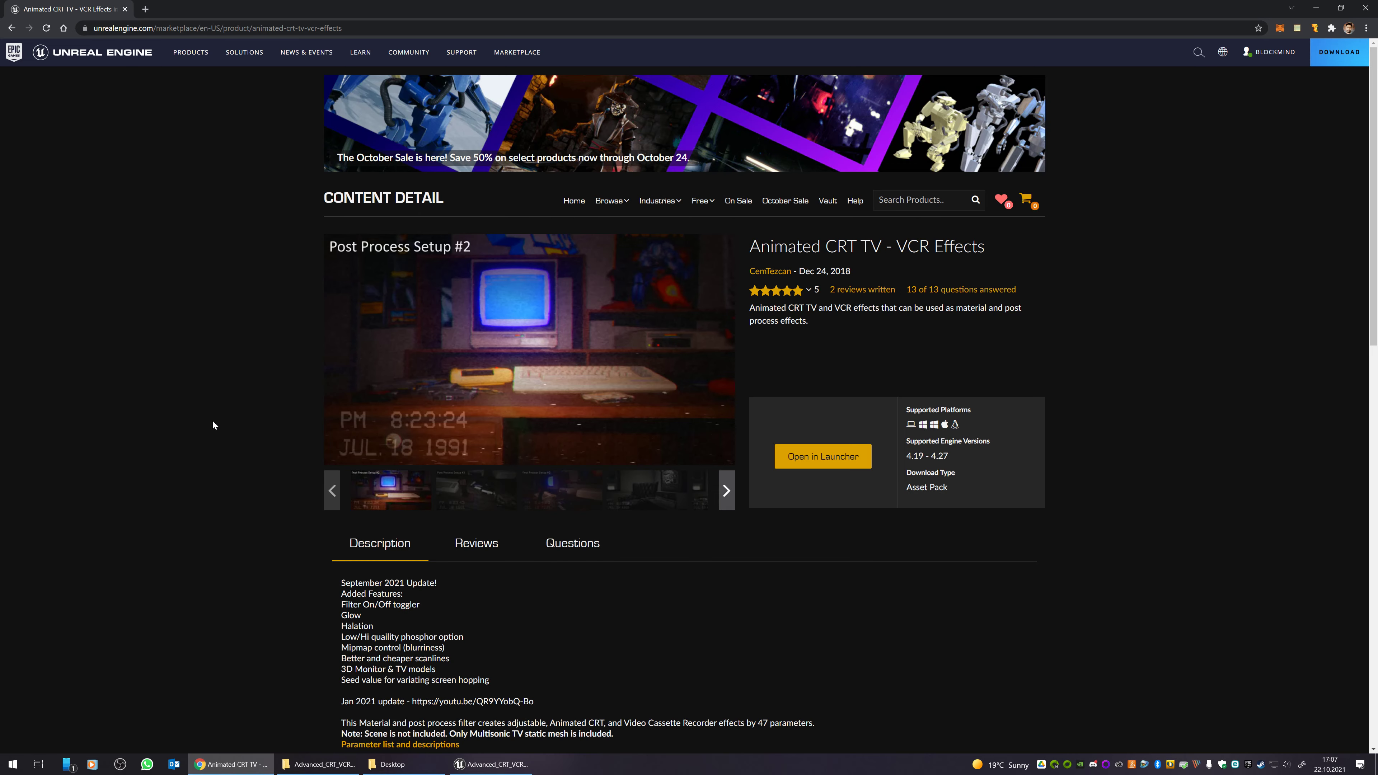
- Review the September 2021 list of added features in the product description, down to the seed value for variating screen hopping
{"action": "scroll", "coordinate": [219, 407], "scroll_direction": "down", "scroll_amount": 2}
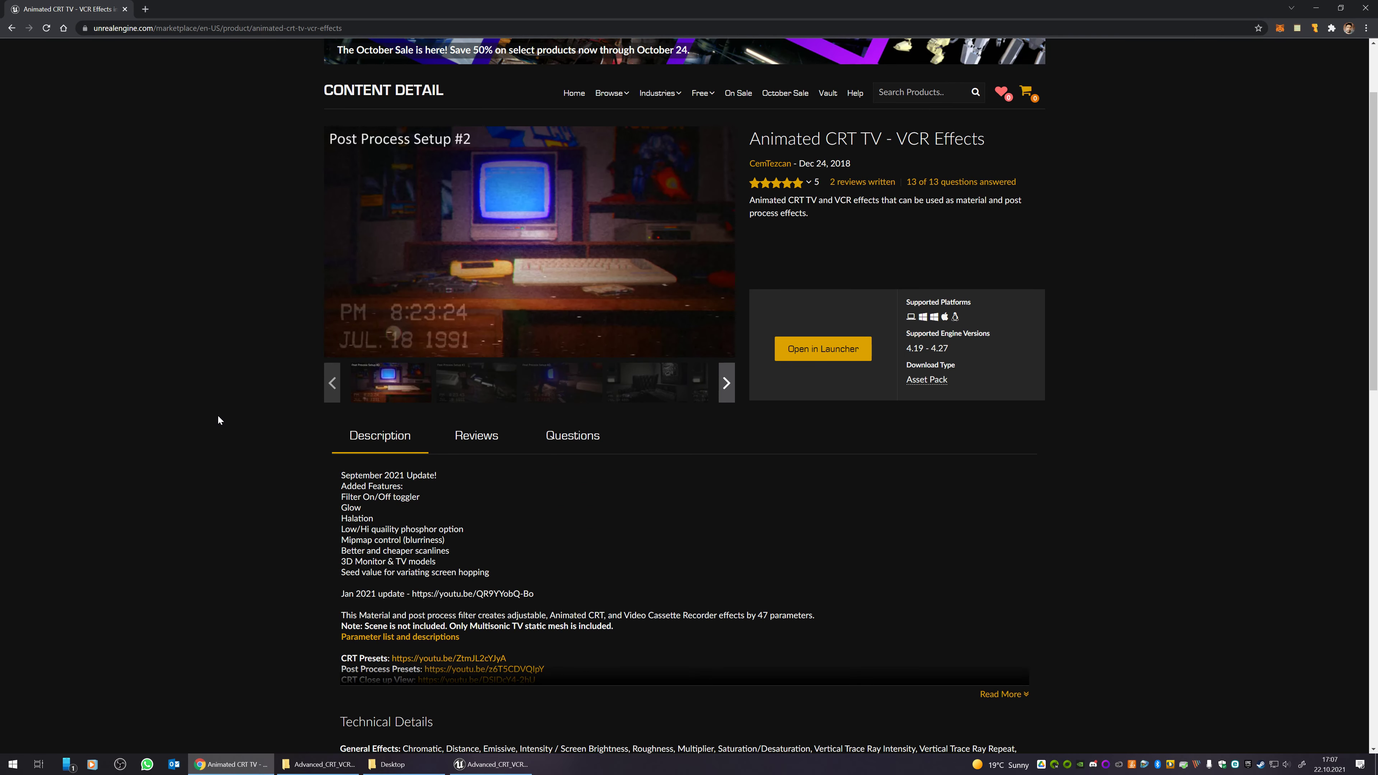
{"action": "scroll", "coordinate": [327, 506], "scroll_direction": "down", "scroll_amount": 1}
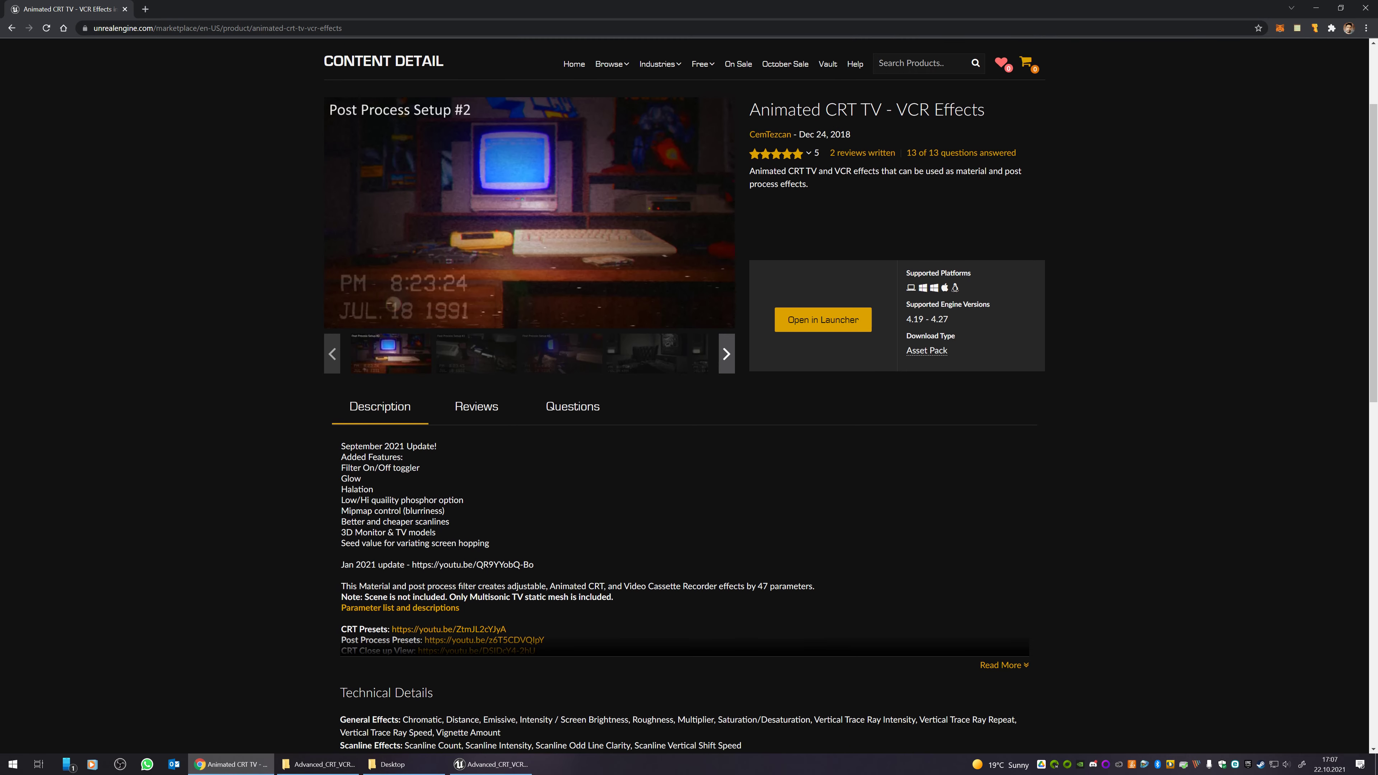
{"action": "left_click_drag", "start_coordinate": [340, 421], "coordinate": [462, 487]}
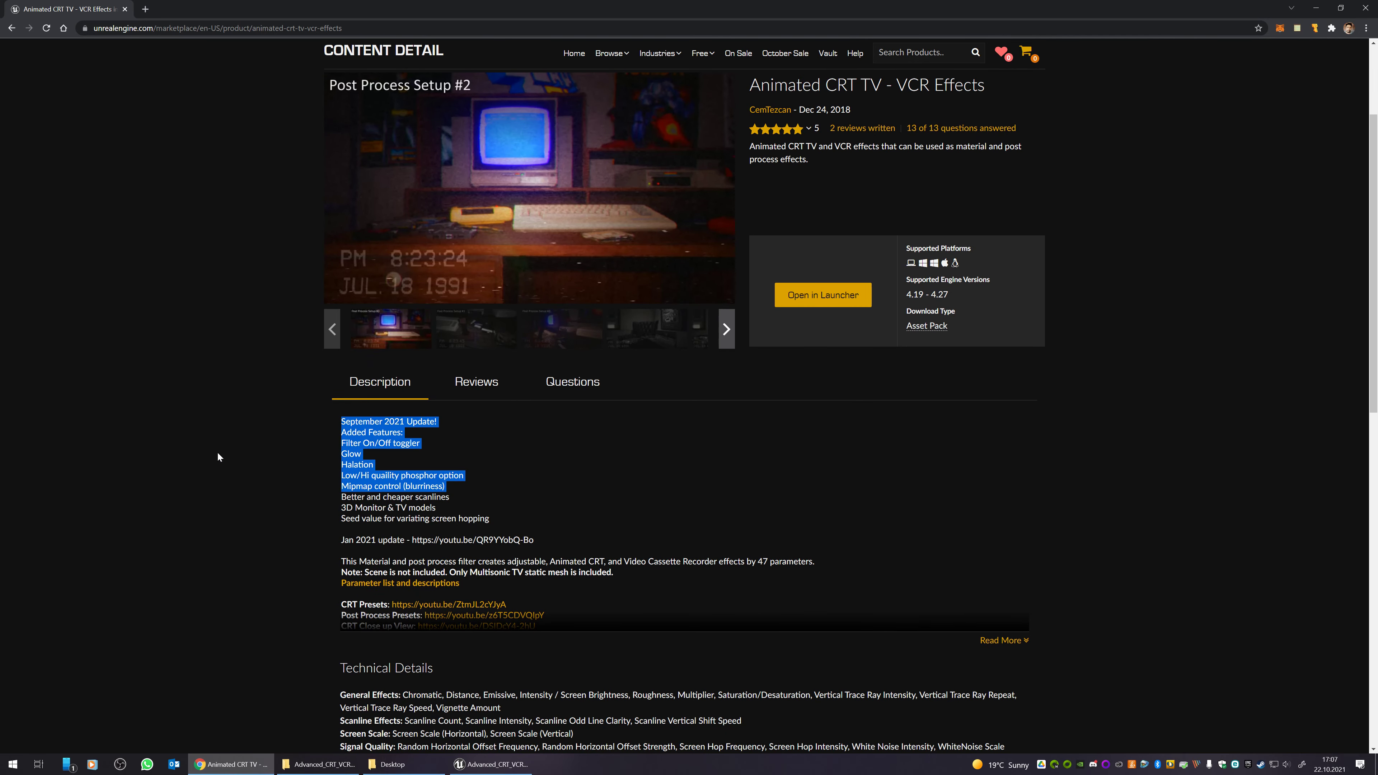
{"action": "left_click", "coordinate": [237, 455]}
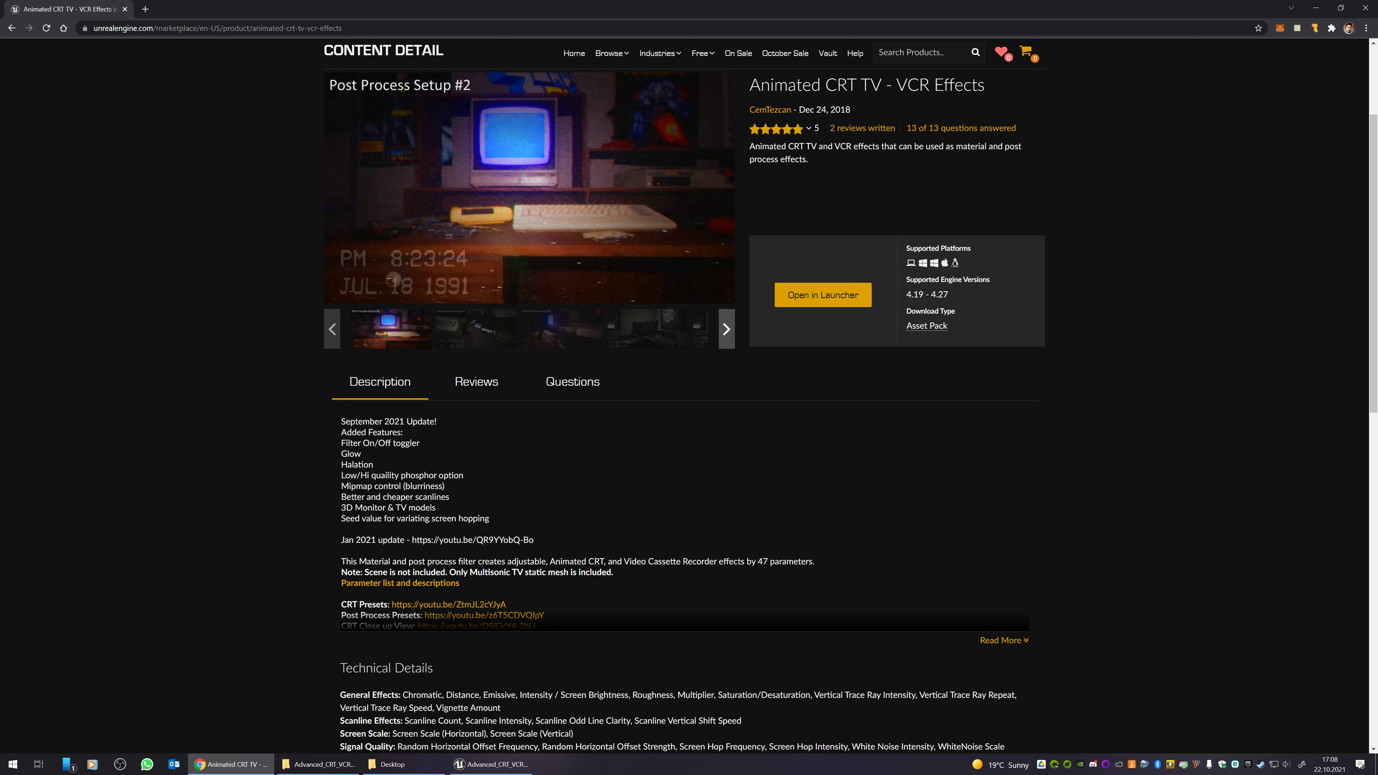
{"action": "left_click_drag", "start_coordinate": [490, 518], "coordinate": [341, 519]}
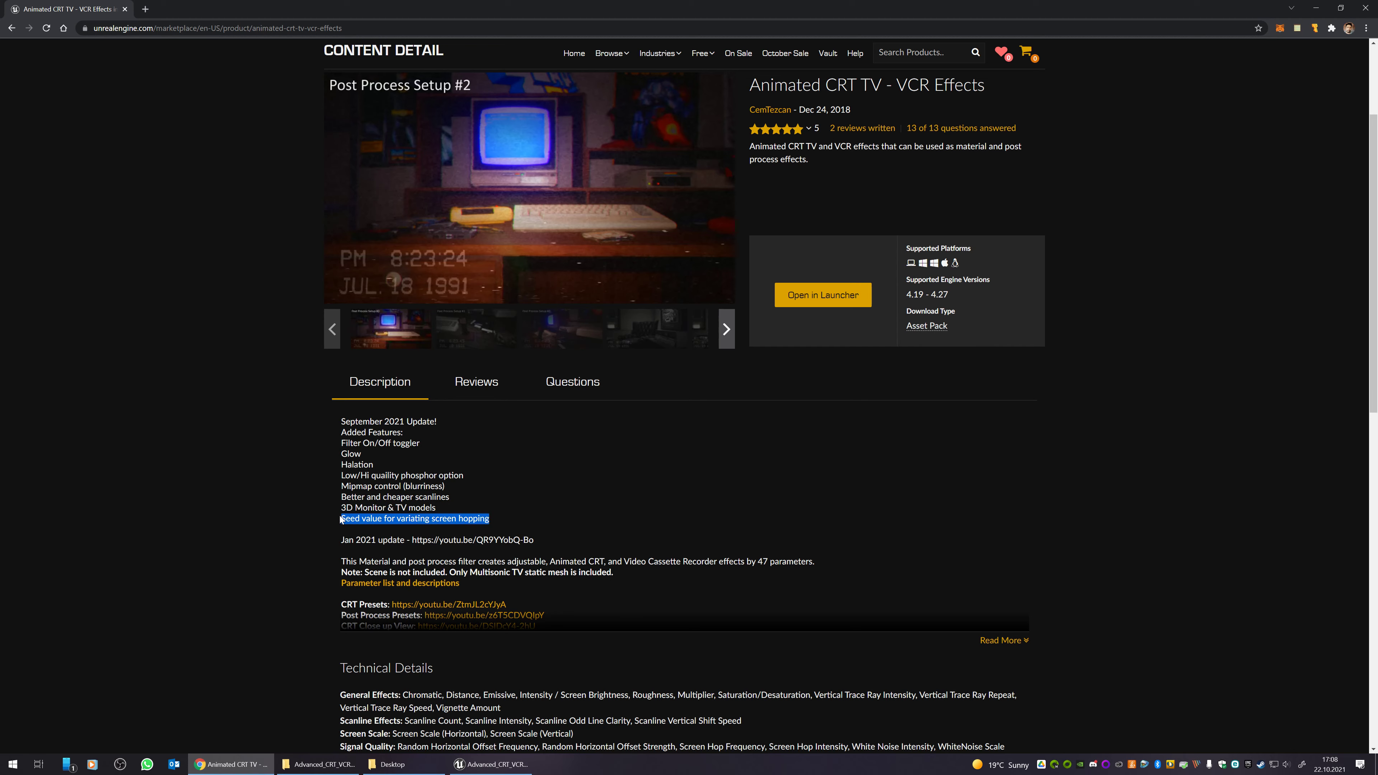
{"action": "left_click", "coordinate": [235, 509]}
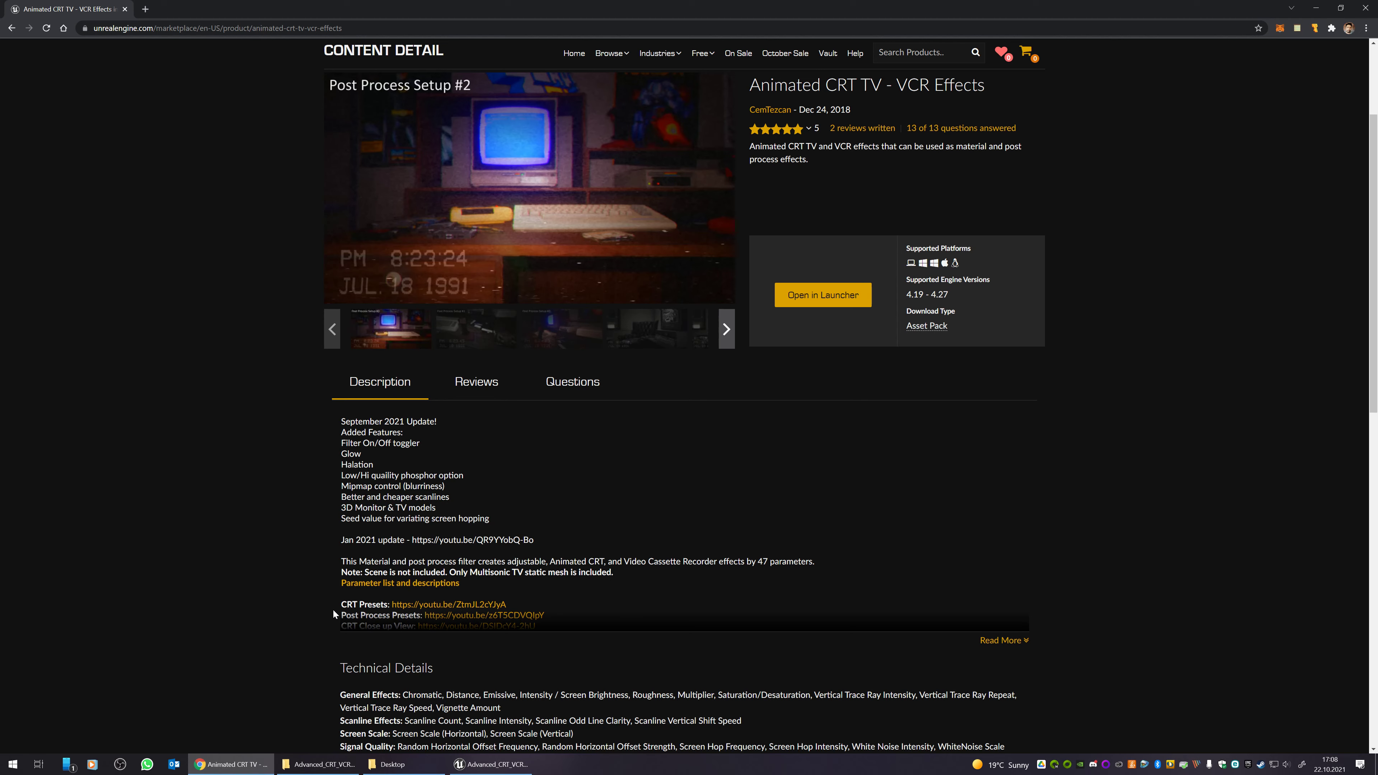
- Switch to the Unreal Editor and inspect the fighting game image on the first monitor, both up close and from farther away
{"action": "left_click", "coordinate": [493, 764]}
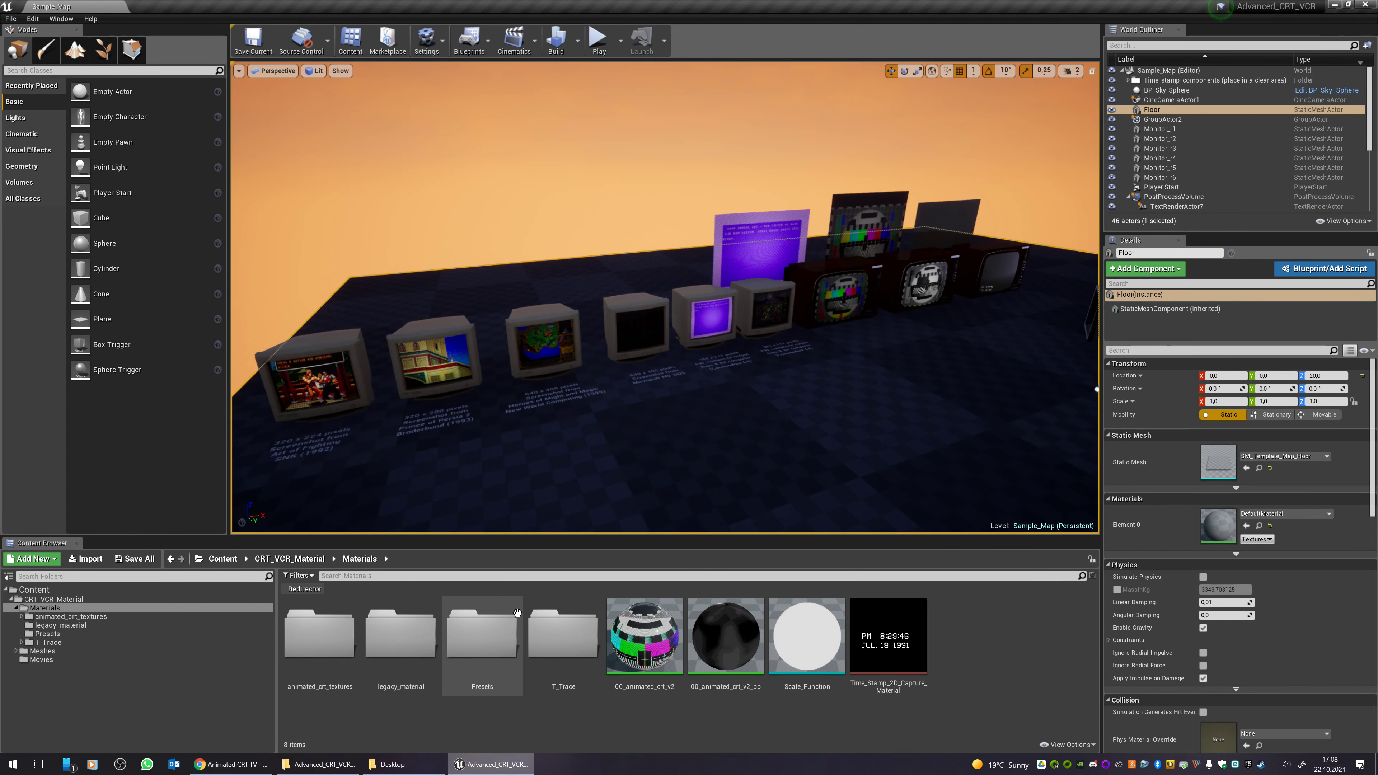
{"action": "right_click_drag", "start_coordinate": [665, 298], "coordinate": [383, 298]}
{"action": "key", "text": "w"}
{"action": "key", "text": "w"}
{"action": "key", "text": "w"}
{"action": "left_click", "coordinate": [423, 308]}
{"action": "right_click_drag", "start_coordinate": [637, 245], "coordinate": [605, 254]}
{"action": "key", "text": "d"}
{"action": "key", "text": "w"}
{"action": "key", "text": "d"}
{"action": "key", "text": "w"}
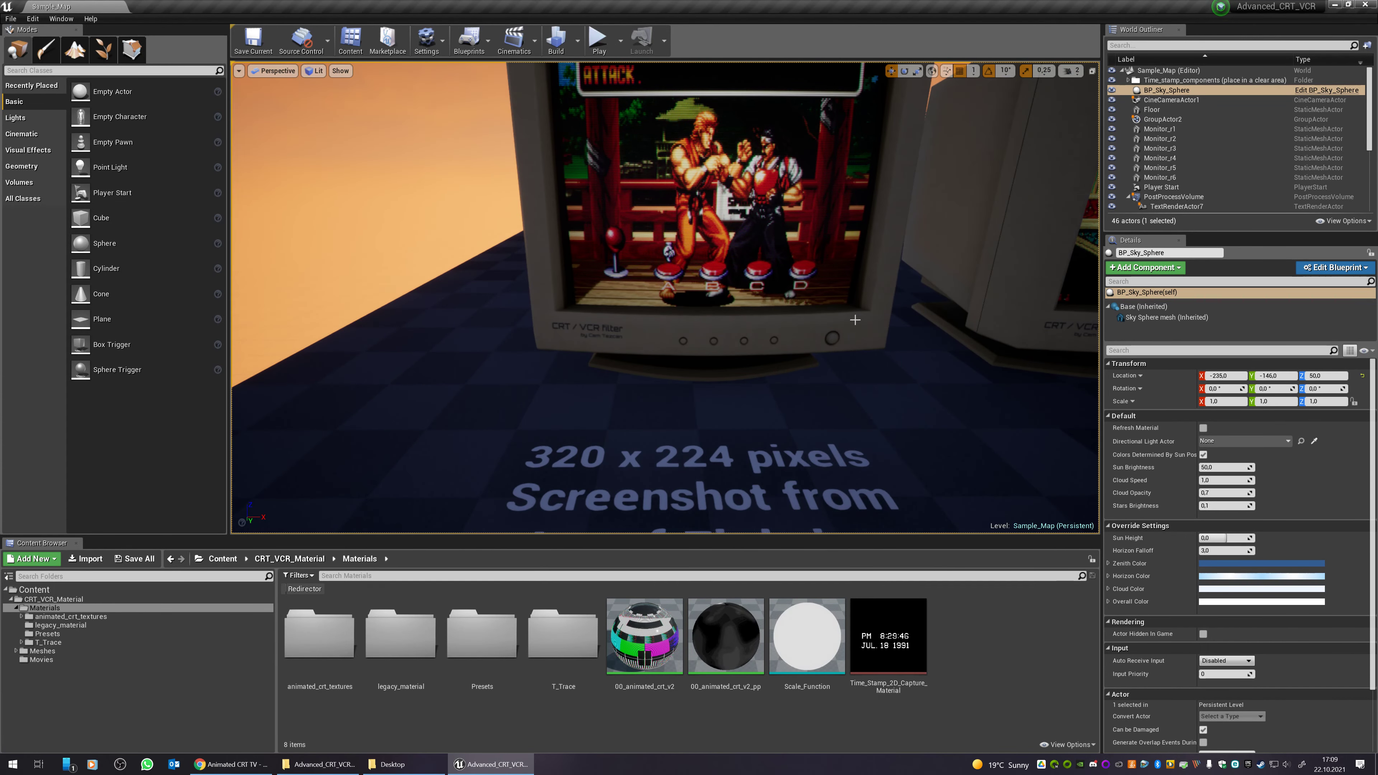
{"action": "right_click_drag", "start_coordinate": [855, 320], "coordinate": [922, 295]}
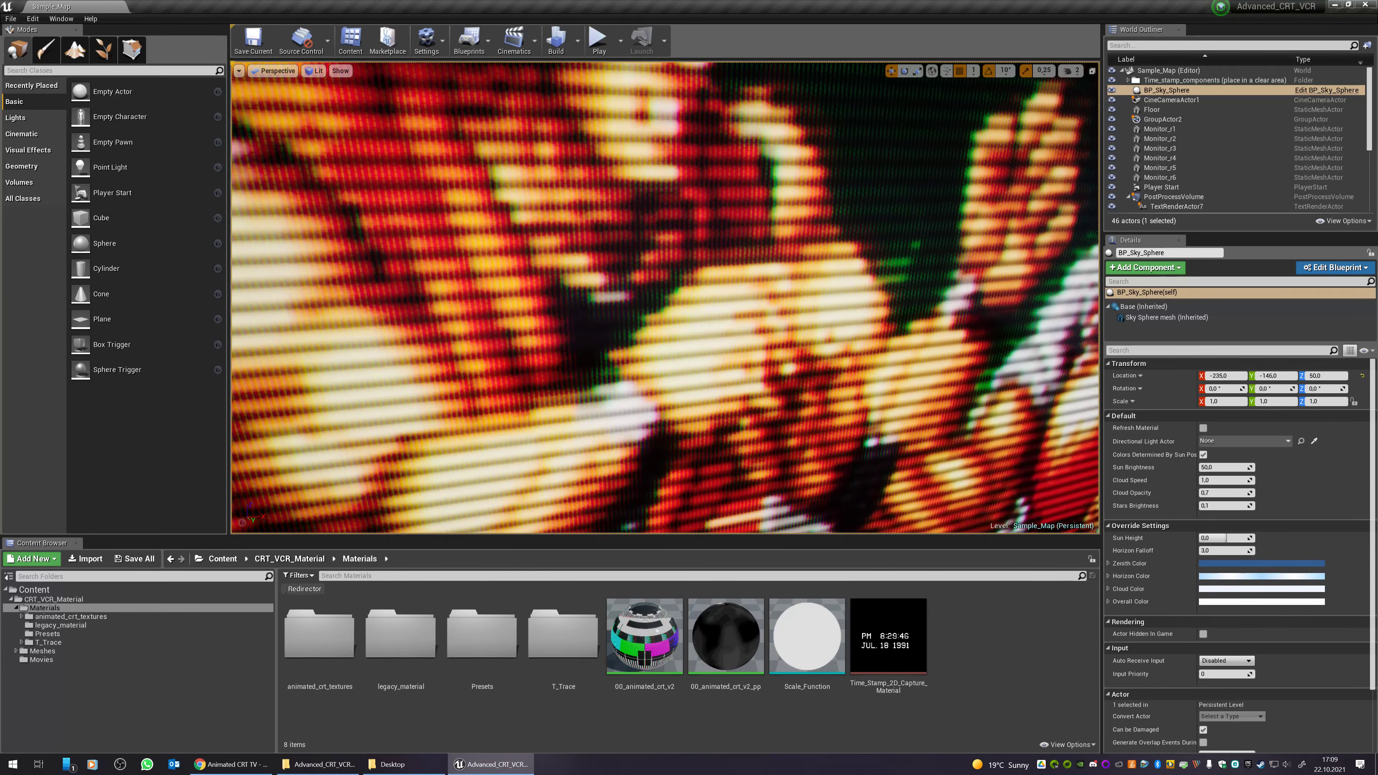
{"action": "mouse_move", "coordinate": [662, 196]}
{"action": "right_mouse_down"}
{"action": "mouse_move", "coordinate": [603, 196]}
{"action": "mouse_move", "coordinate": [602, 119]}
{"action": "mouse_move", "coordinate": [663, 196]}
{"action": "right_mouse_up"}
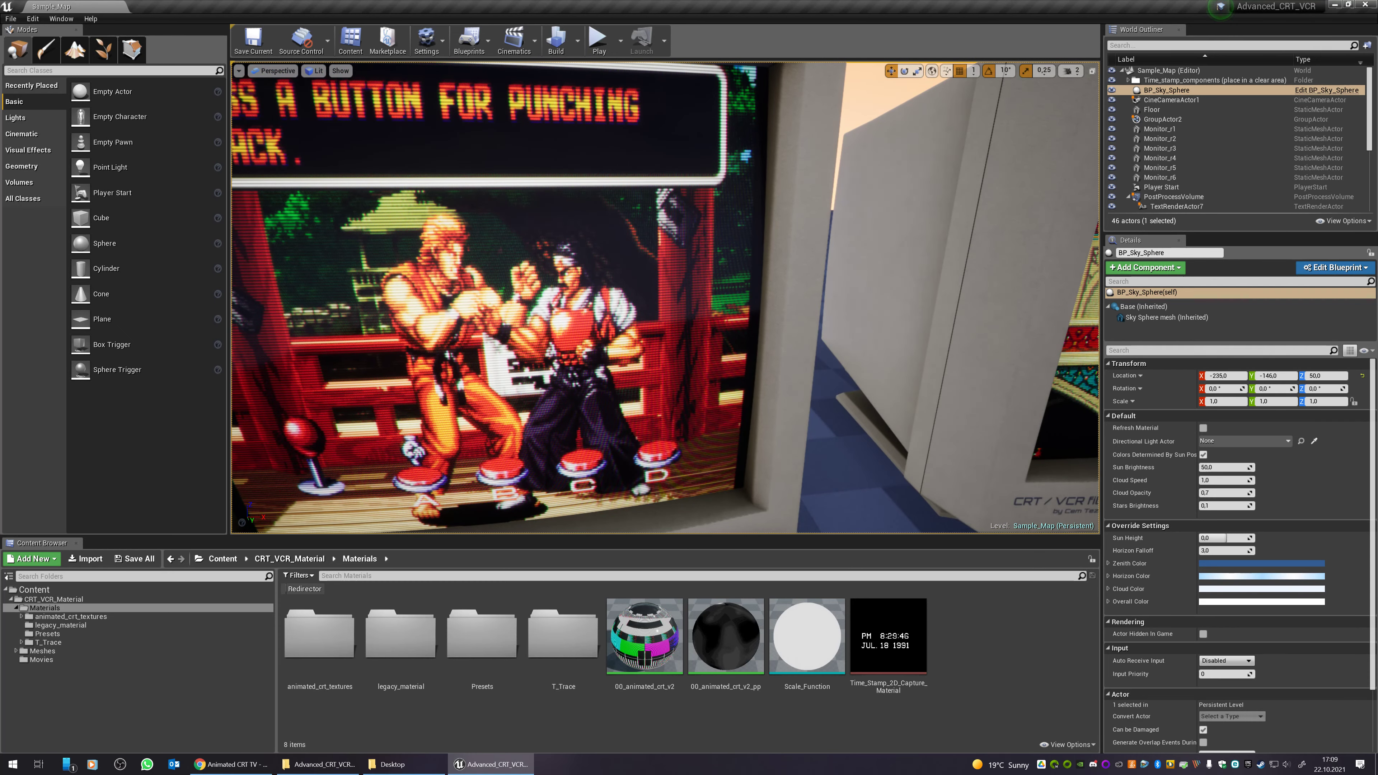
{"action": "middle_click_drag", "start_coordinate": [507, 295], "coordinate": [629, 295]}
{"action": "middle_click_drag", "start_coordinate": [587, 234], "coordinate": [313, 253]}
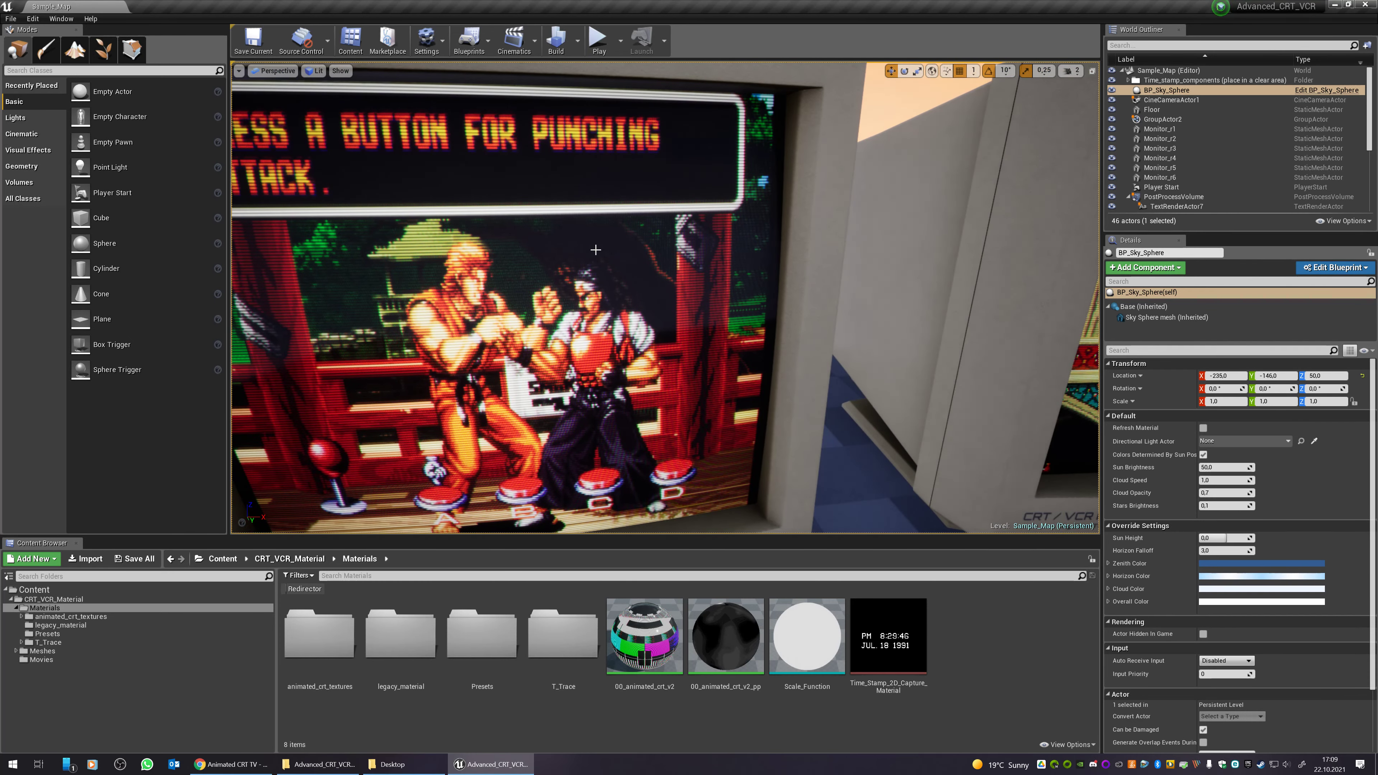
- Inspect the scanlines and pixels around the standing figure on the neighbouring monitor's screen
{"action": "middle_click_drag", "start_coordinate": [452, 295], "coordinate": [738, 304]}
{"action": "mouse_move", "coordinate": [452, 295]}
{"action": "right_mouse_down"}
{"action": "mouse_move", "coordinate": [452, 401]}
{"action": "mouse_move", "coordinate": [452, 304]}
{"action": "right_mouse_up"}
{"action": "right_click_drag", "start_coordinate": [590, 397], "coordinate": [590, 419]}
{"action": "left_click_drag", "start_coordinate": [755, 382], "coordinate": [755, 282]}
{"action": "left_click_drag", "start_coordinate": [804, 332], "coordinate": [944, 315]}
{"action": "right_click_drag", "start_coordinate": [786, 228], "coordinate": [787, 228]}
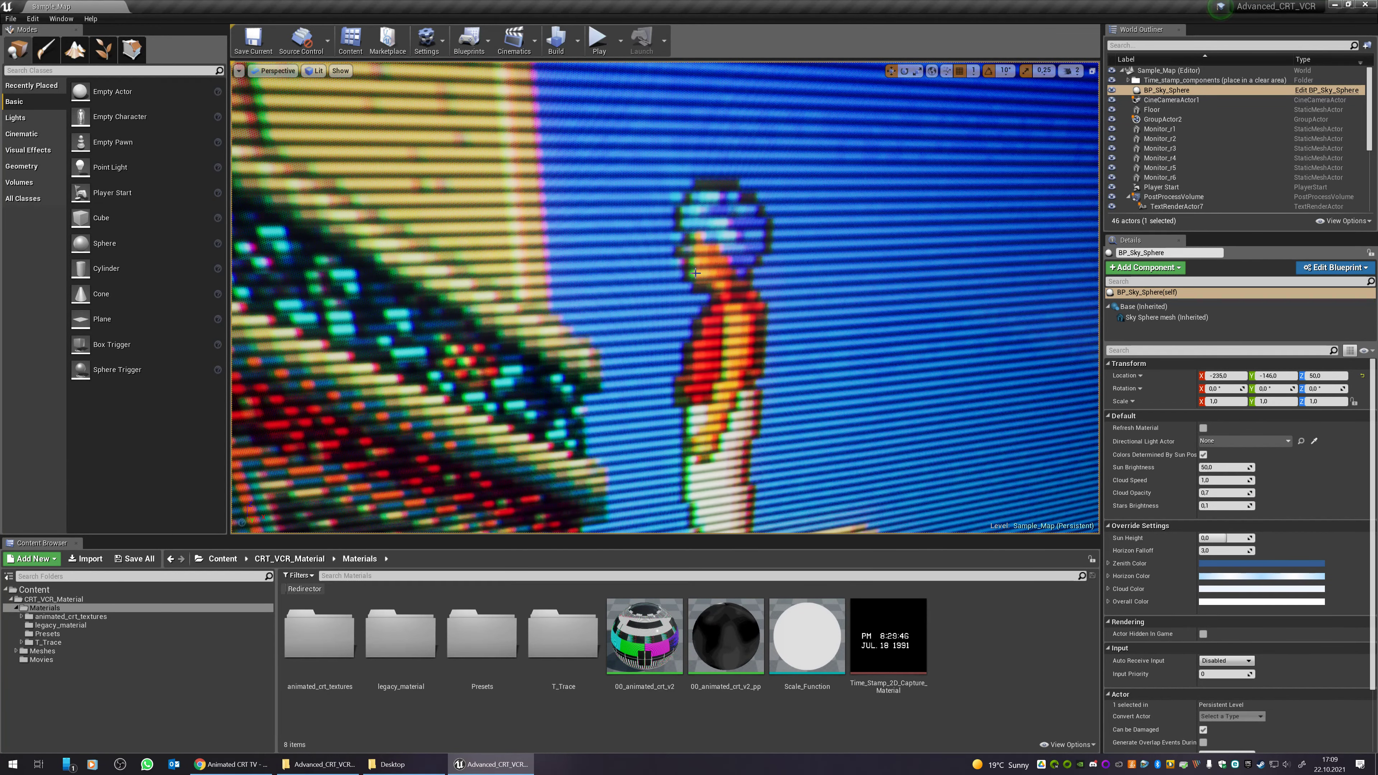
{"action": "mouse_move", "coordinate": [697, 273]}
{"action": "right_mouse_down"}
{"action": "mouse_move", "coordinate": [655, 249]}
{"action": "mouse_move", "coordinate": [703, 254]}
{"action": "right_mouse_up"}
- Select Monitor_r4, open its CRT_Preset_320x240 material instance beside the viewport and show the Phosphor Settings
{"action": "left_click", "coordinate": [611, 273]}
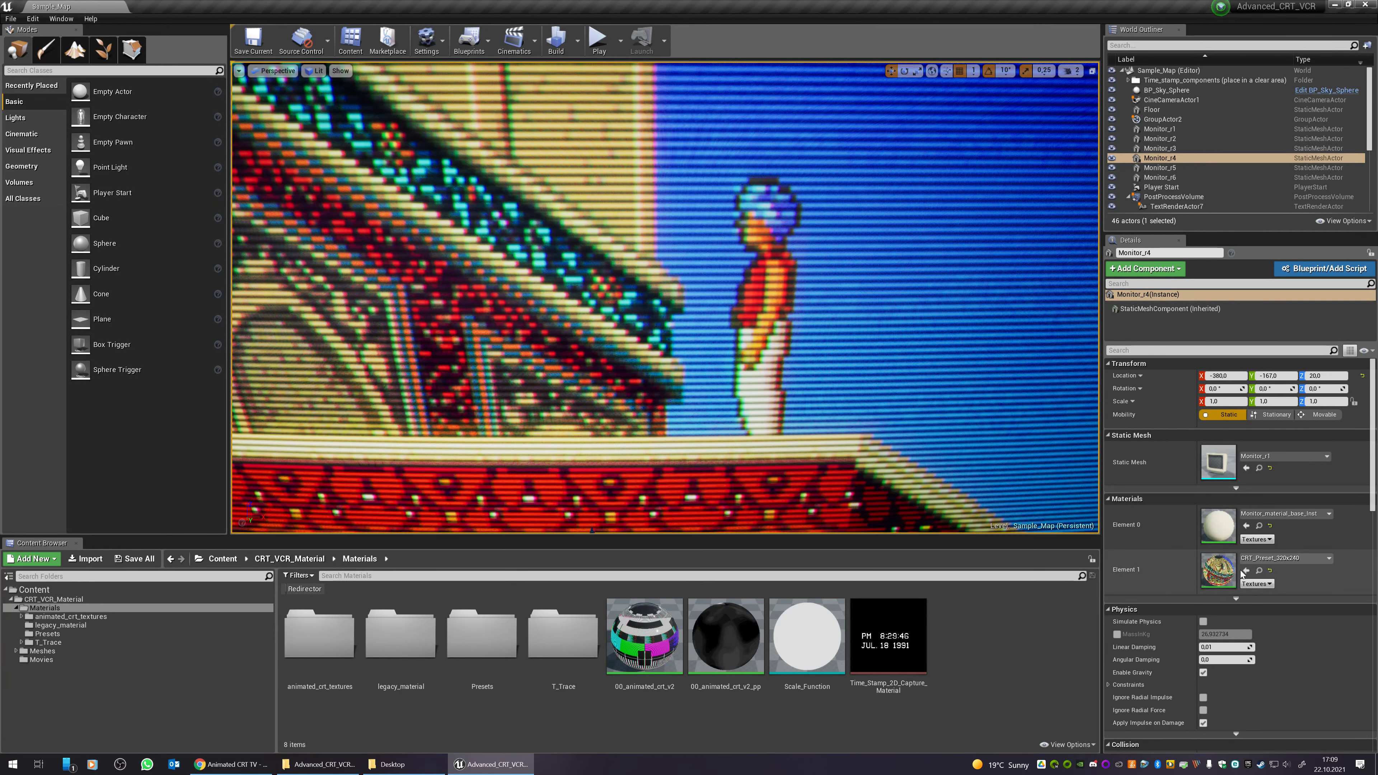
{"action": "double_click", "coordinate": [1225, 576]}
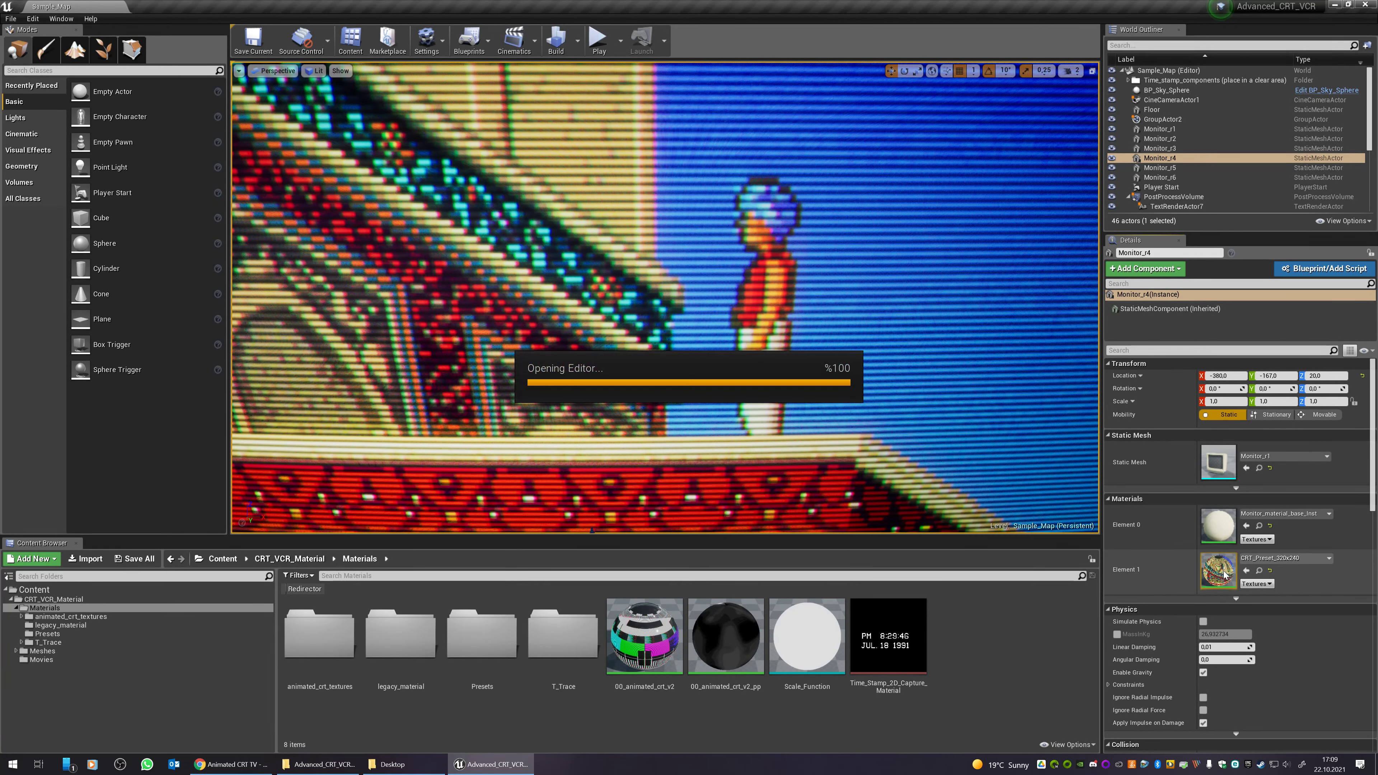
{"action": "left_click_drag", "start_coordinate": [703, 143], "coordinate": [306, 136]}
{"action": "scroll", "coordinate": [210, 500], "scroll_direction": "down", "scroll_amount": 6}
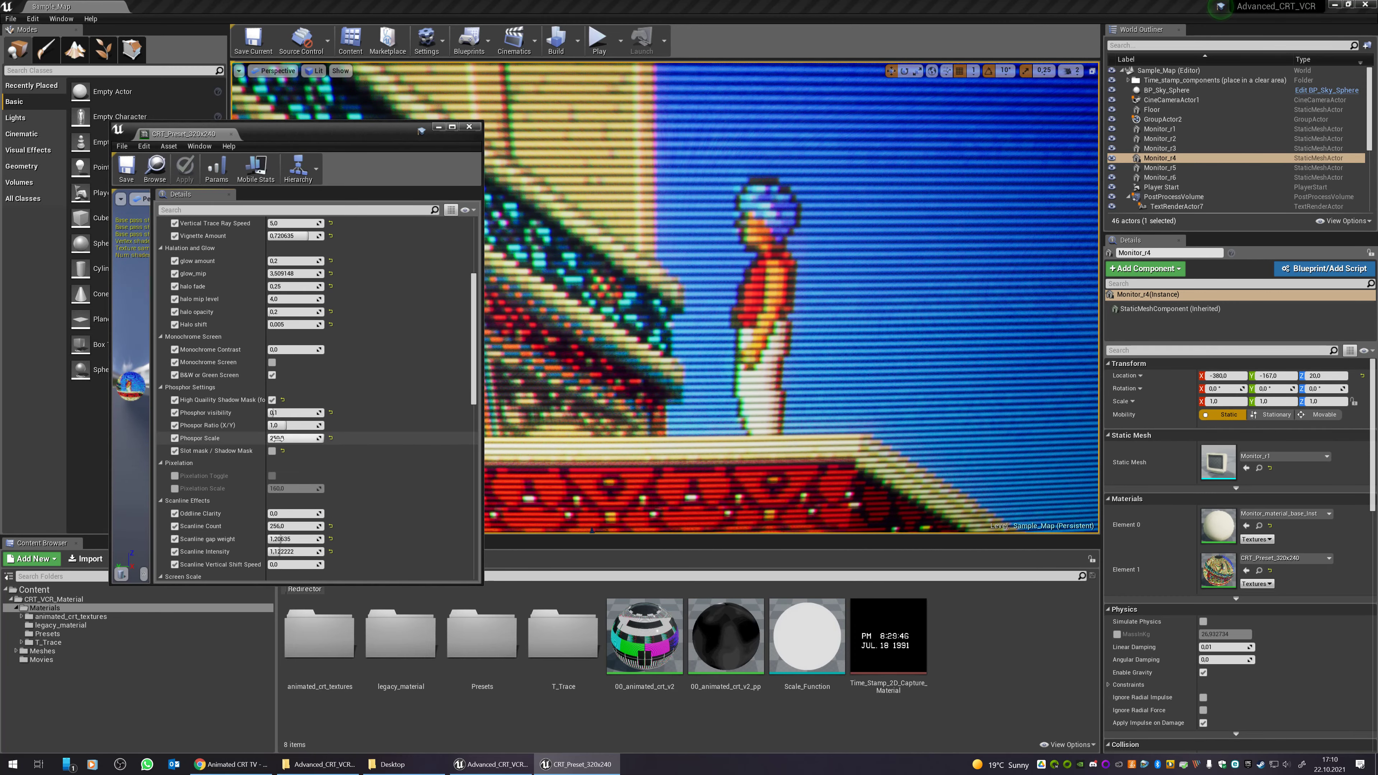
- Raise the preset's Phosphor visibility to about 0.28 and view the shadow mask pattern close up on Monitor_r4
{"action": "left_click_drag", "start_coordinate": [607, 380], "coordinate": [608, 272]}
{"action": "left_click_drag", "start_coordinate": [738, 277], "coordinate": [737, 380]}
{"action": "right_click_drag", "start_coordinate": [738, 304], "coordinate": [656, 217]}
{"action": "key", "text": "s"}
{"action": "key", "text": "s"}
{"action": "key", "text": "w"}
{"action": "scroll", "coordinate": [665, 298], "scroll_direction": "up", "scroll_amount": 8}
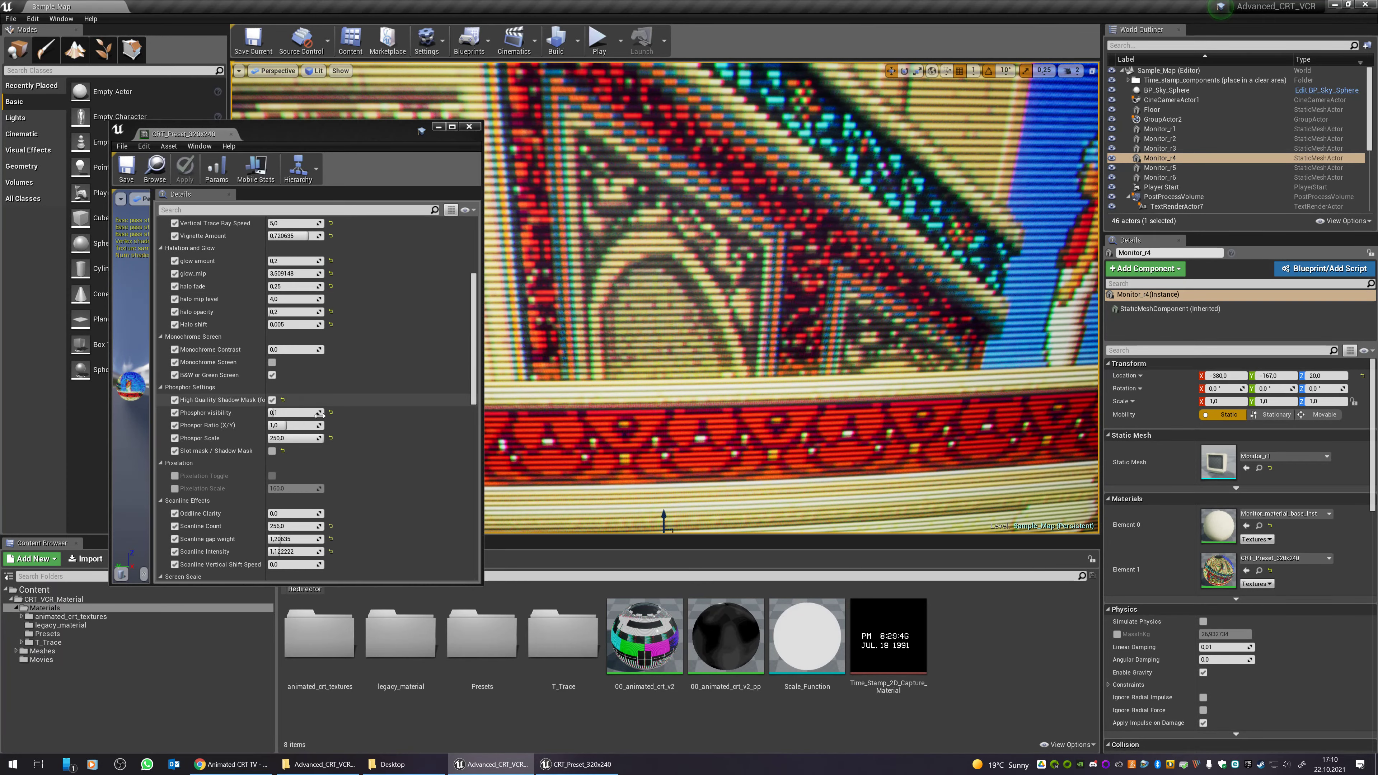
{"action": "left_click_drag", "start_coordinate": [296, 416], "coordinate": [347, 393]}
{"action": "right_click_drag", "start_coordinate": [664, 299], "coordinate": [854, 250]}
{"action": "key", "text": "w"}
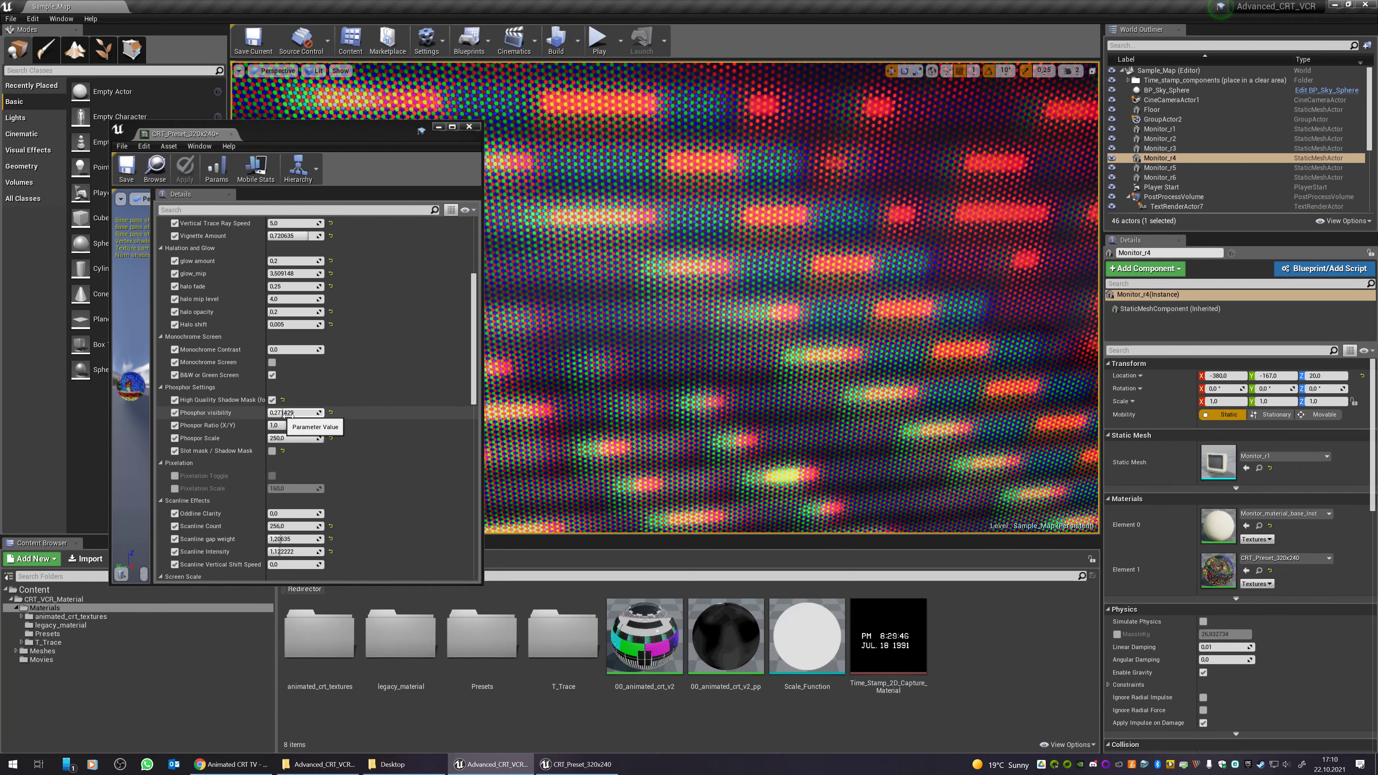
- Set Phosphor visibility to 1.0 and check the monitor's image from several viewing distances
{"action": "key", "text": "s"}
{"action": "right_click_drag", "start_coordinate": [596, 404], "coordinate": [597, 505]}
{"action": "key", "text": "s"}
{"action": "right_click_drag", "start_coordinate": [758, 348], "coordinate": [621, 336]}
{"action": "key", "text": "s"}
{"action": "key", "text": "w"}
{"action": "left_click_drag", "start_coordinate": [621, 335], "coordinate": [845, 219]}
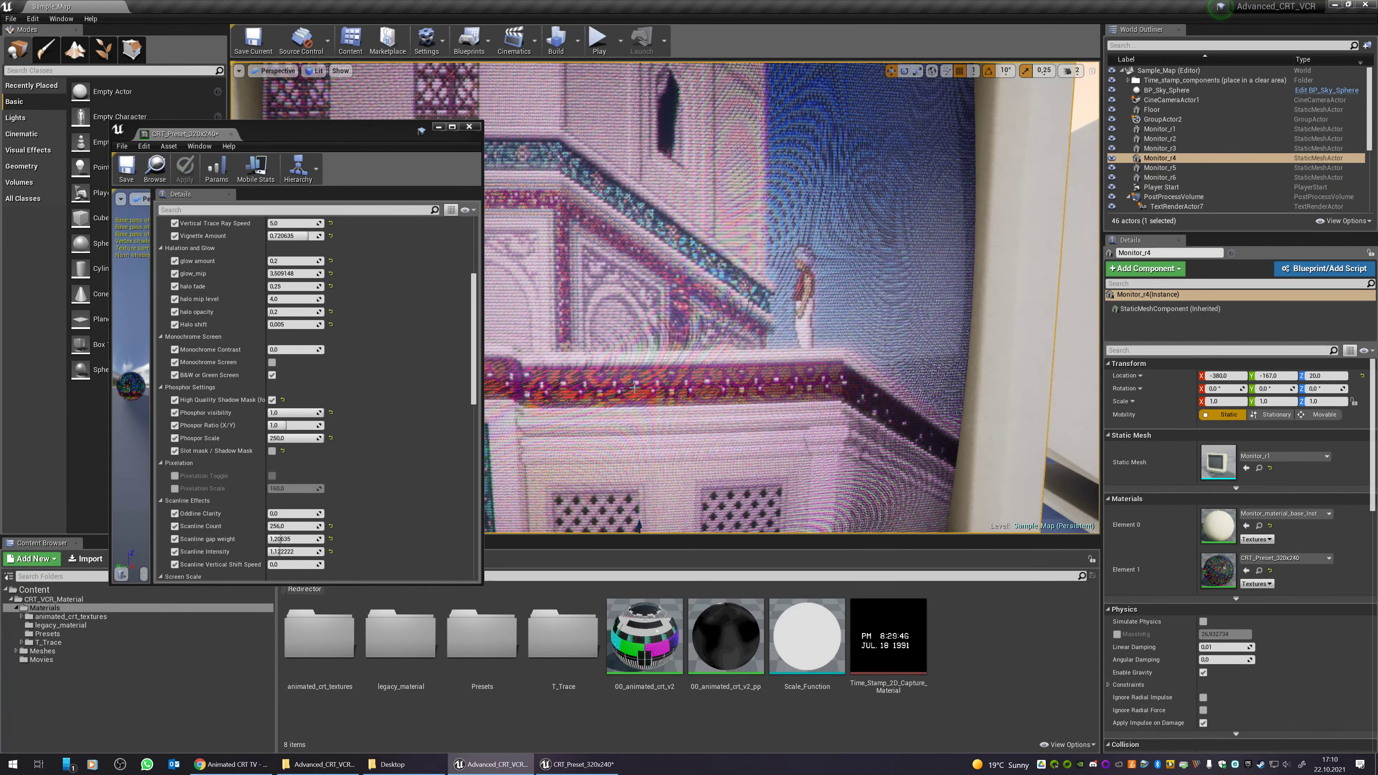
{"action": "left_click_drag", "start_coordinate": [704, 306], "coordinate": [678, 353]}
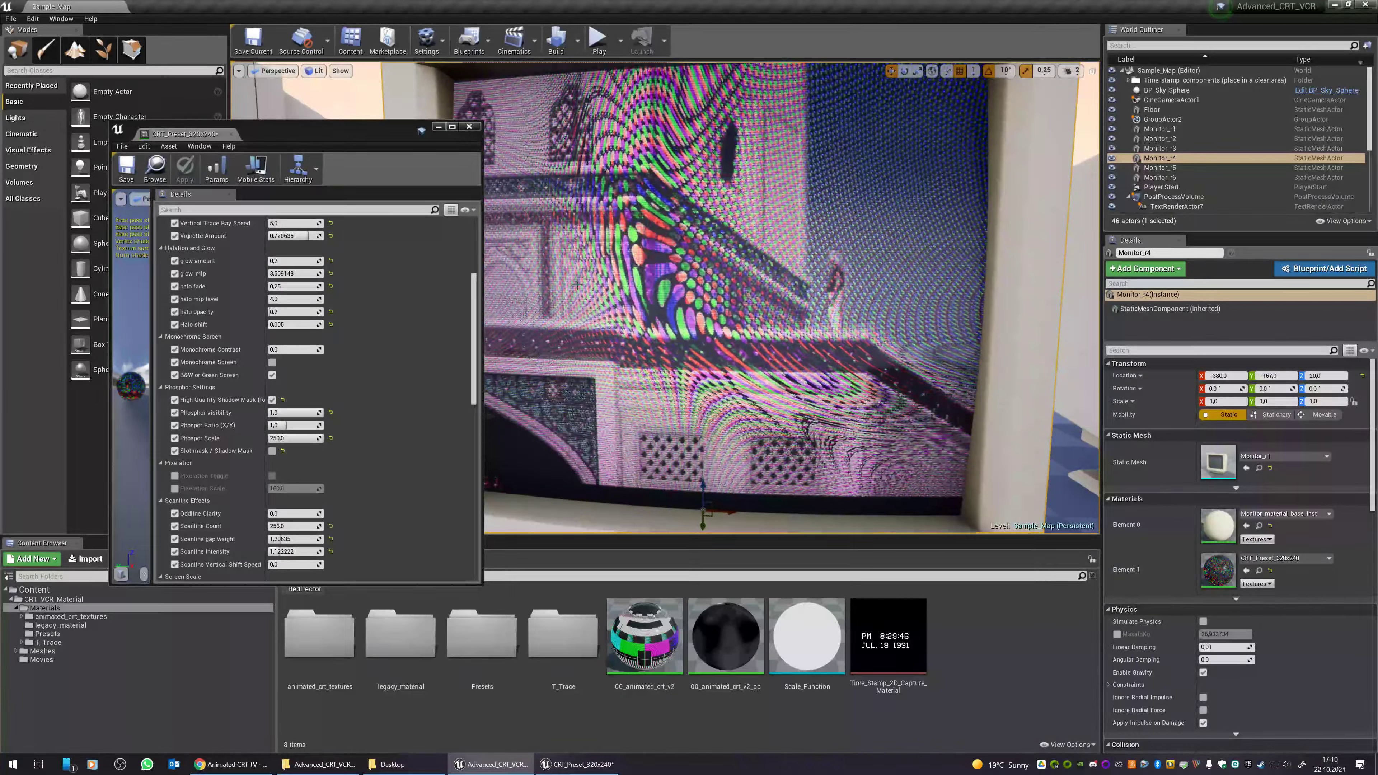
{"action": "scroll", "coordinate": [752, 291], "scroll_direction": "down", "scroll_amount": 4}
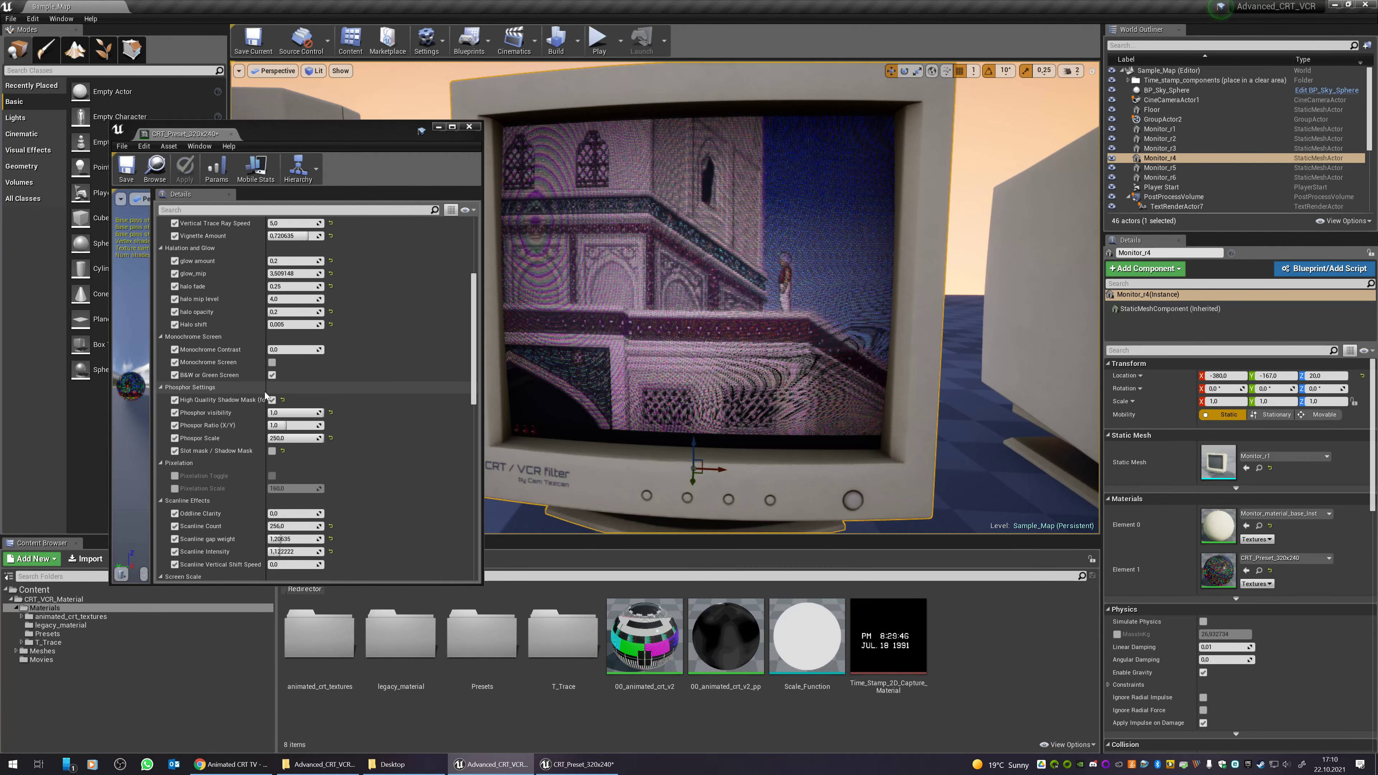
- Widen the parameter name column and turn off High Quality Shadow Mask (for close up)
{"action": "left_click_drag", "start_coordinate": [264, 391], "coordinate": [314, 391]}
{"action": "left_click", "coordinate": [308, 400]}
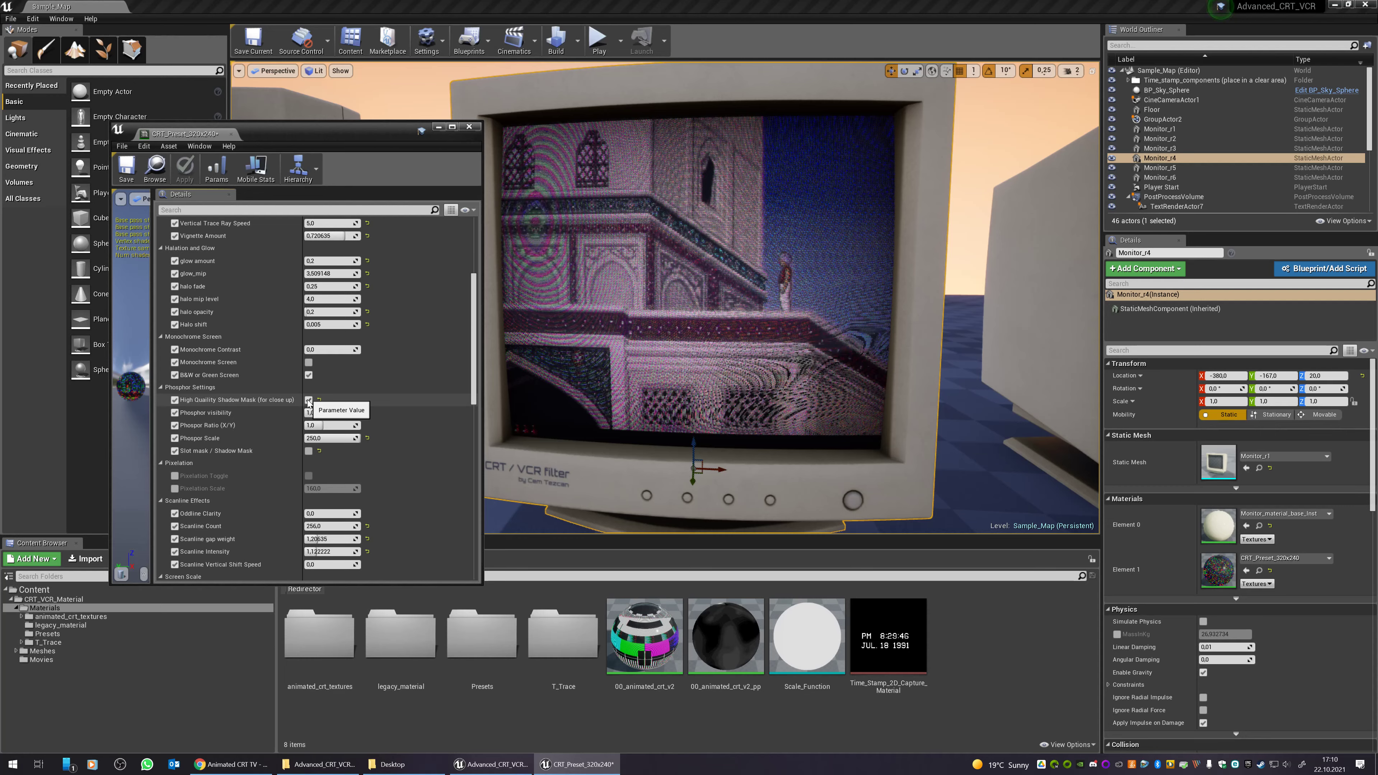
{"action": "left_click", "coordinate": [308, 400]}
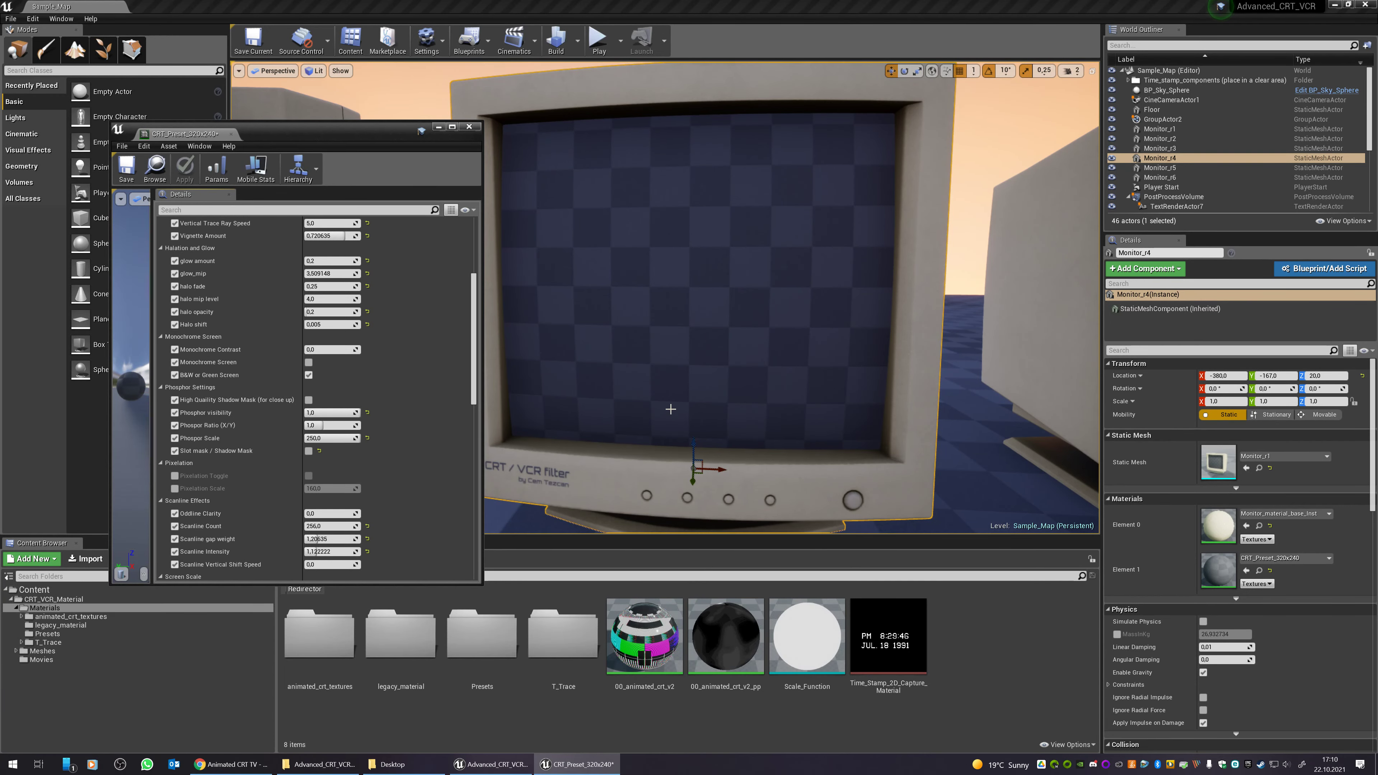
{"action": "left_click_drag", "start_coordinate": [670, 409], "coordinate": [671, 347]}
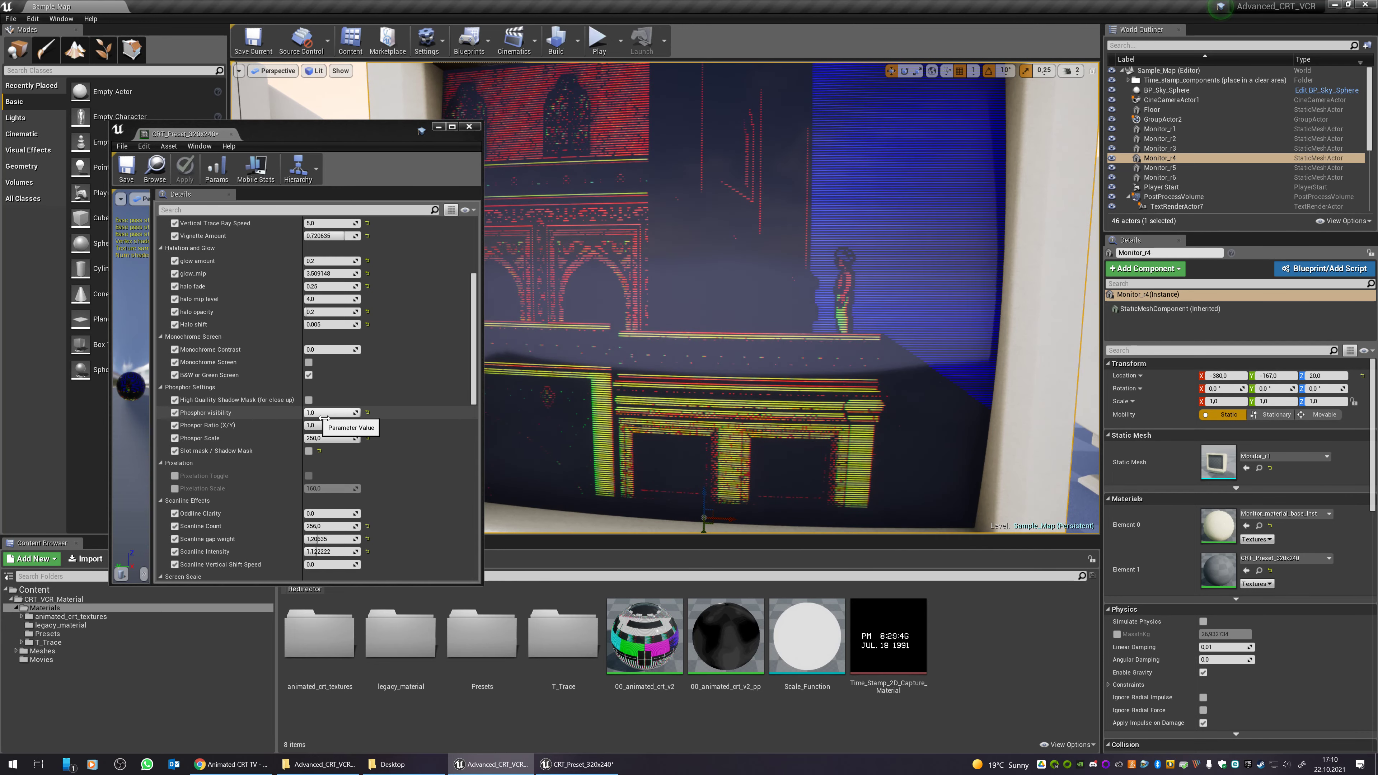
- Lower Phosphor visibility to about 0.66 and compare the low-quality mask from near and far
{"action": "left_click_drag", "start_coordinate": [324, 417], "coordinate": [296, 417]}
{"action": "right_click_drag", "start_coordinate": [636, 329], "coordinate": [692, 331]}
{"action": "key", "text": "w"}
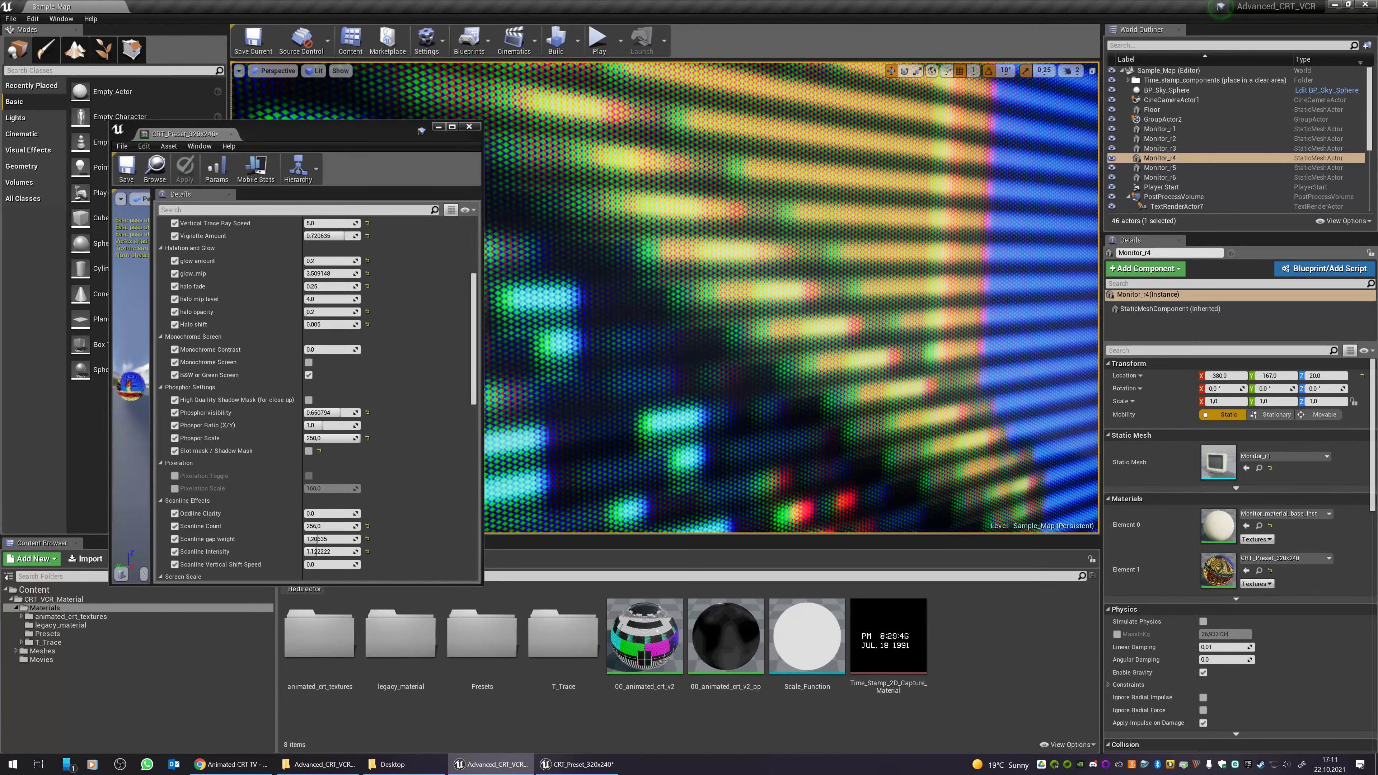
{"action": "scroll", "coordinate": [771, 312], "scroll_direction": "down", "scroll_amount": 8}
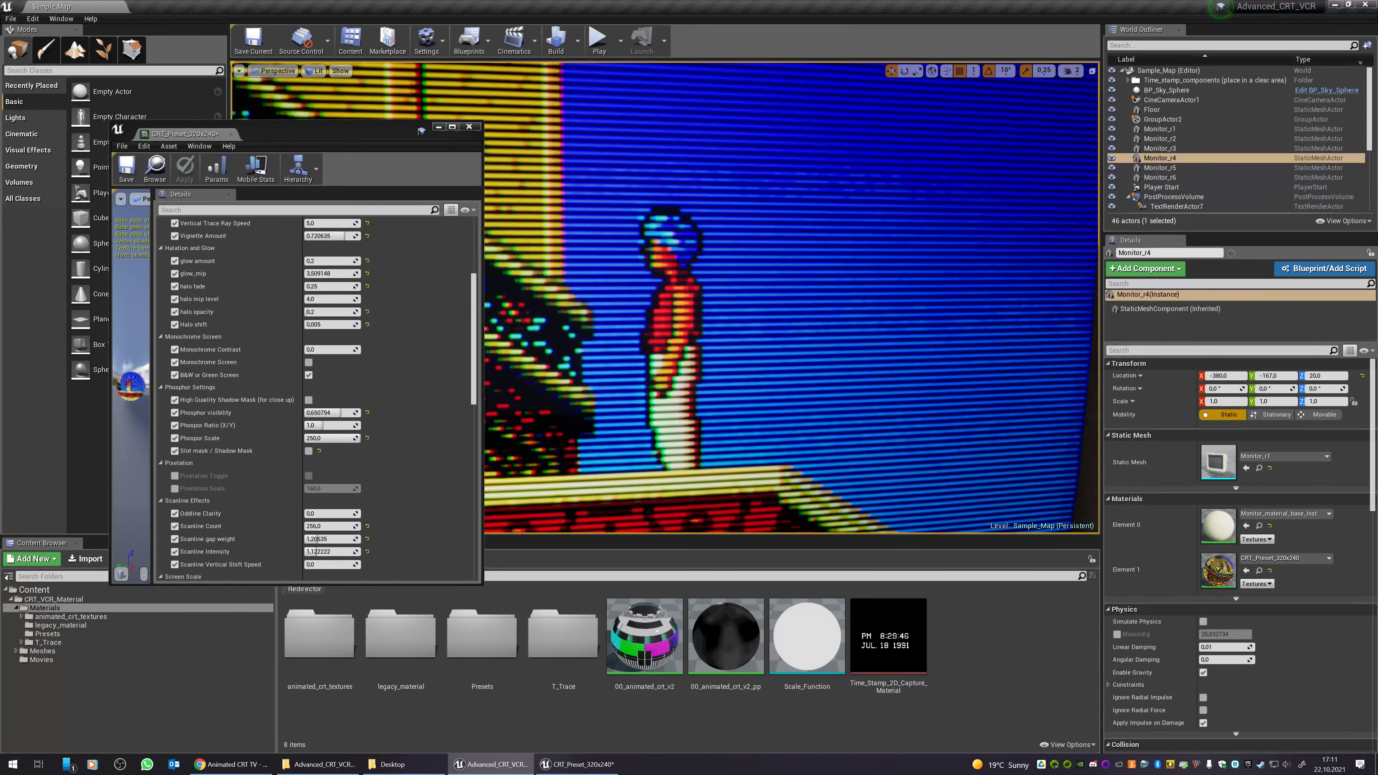
{"action": "scroll", "coordinate": [665, 297], "scroll_direction": "down", "scroll_amount": 8}
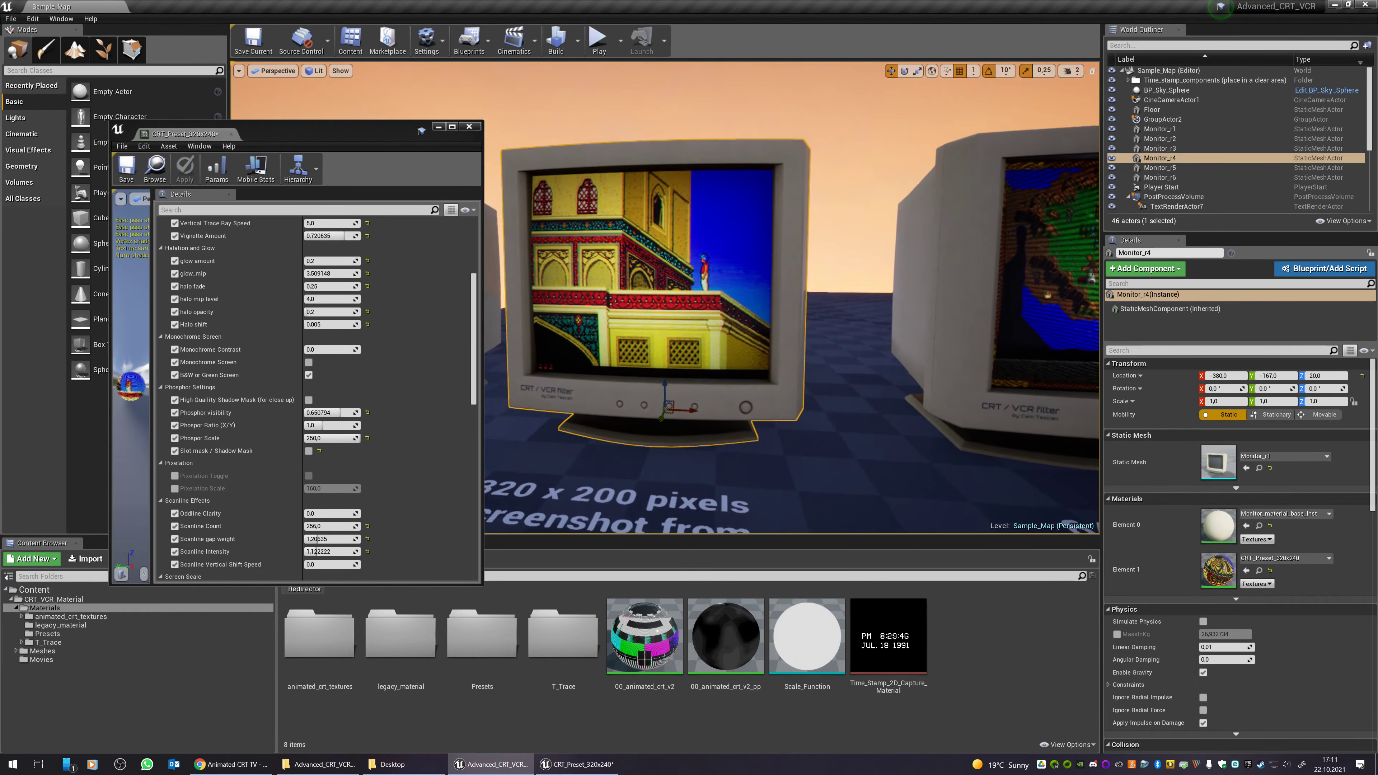
{"action": "scroll", "coordinate": [651, 271], "scroll_direction": "up", "scroll_amount": 8}
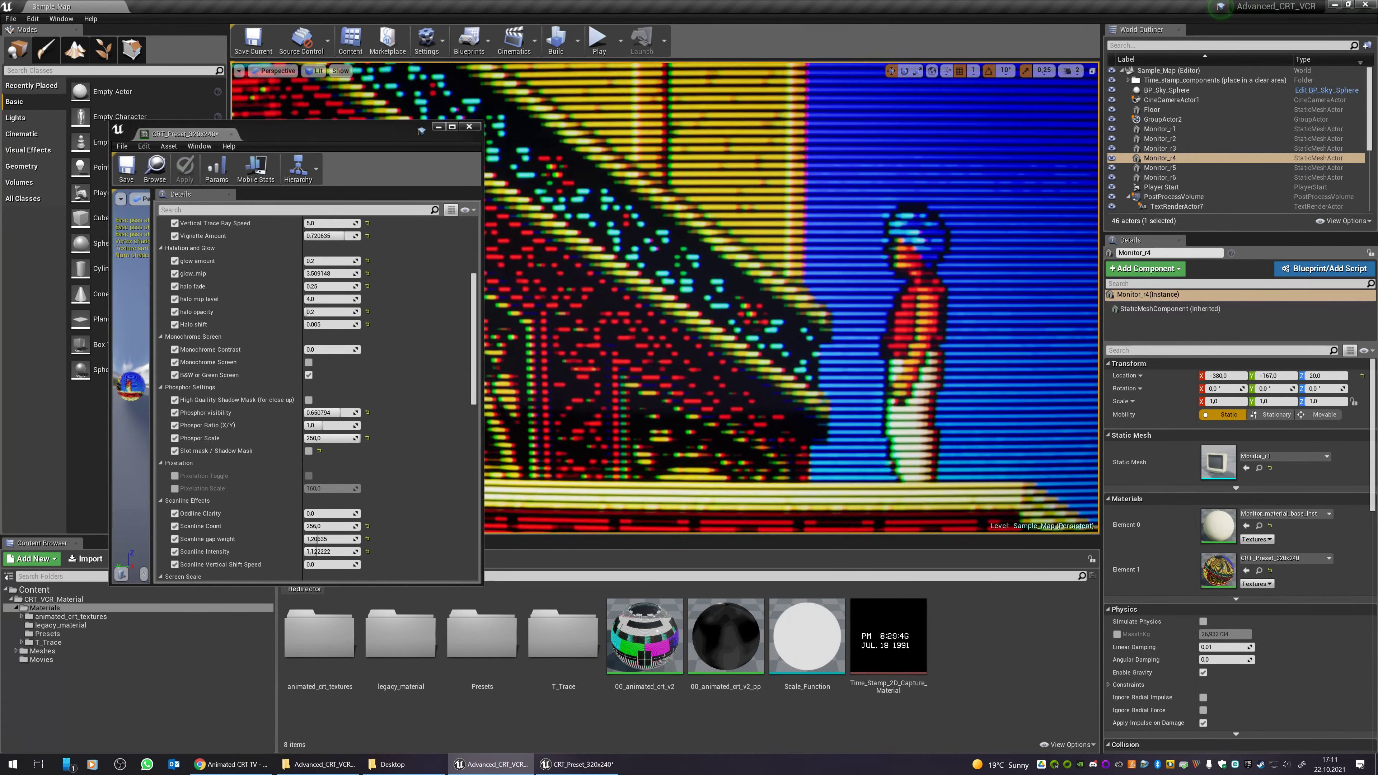
{"action": "scroll", "coordinate": [634, 318], "scroll_direction": "down", "scroll_amount": 6}
{"action": "scroll", "coordinate": [634, 318], "scroll_direction": "up", "scroll_amount": 6}
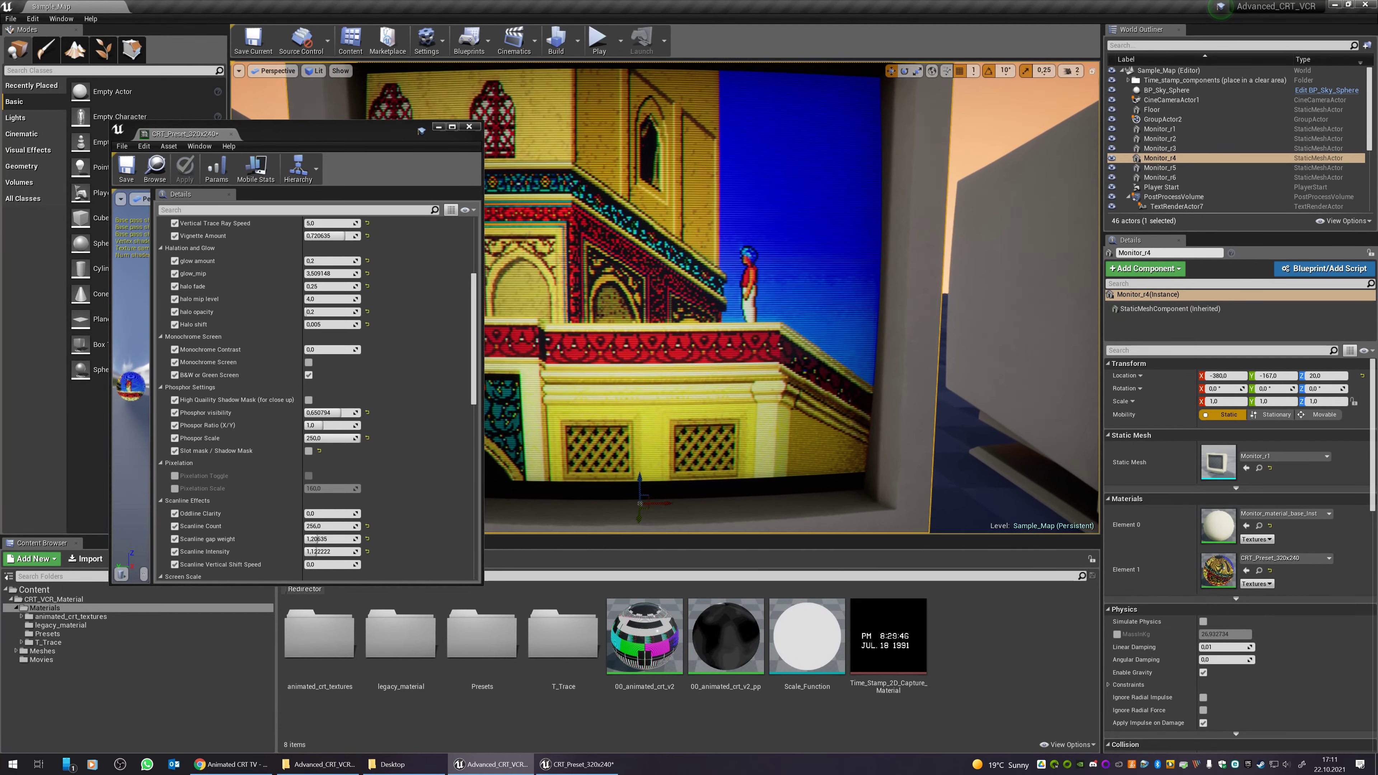
- Set Phosphor visibility to 0.6 and turn High Quality Shadow Mask back on, checking the figure on screen at different distances
{"action": "left_click", "coordinate": [336, 417]}
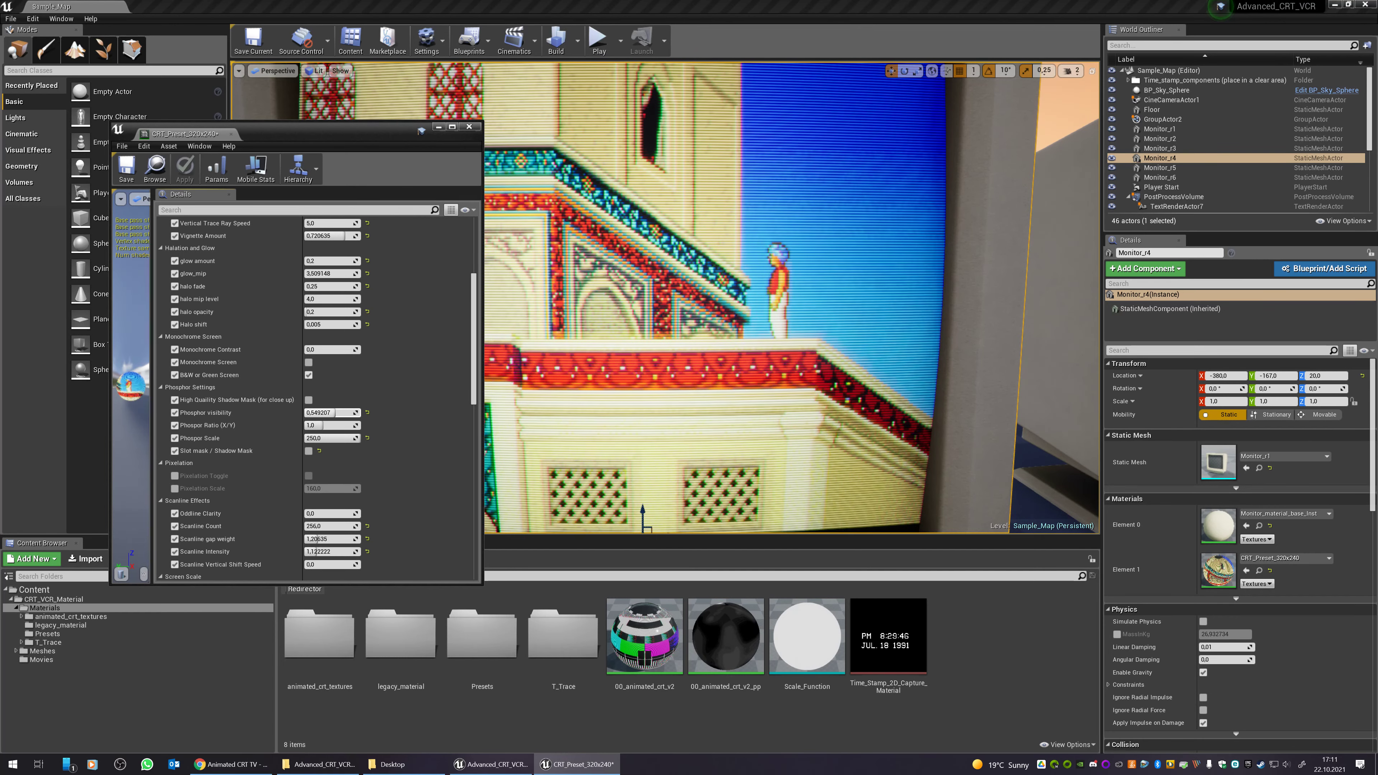
{"action": "scroll", "coordinate": [694, 313], "scroll_direction": "up", "scroll_amount": 5}
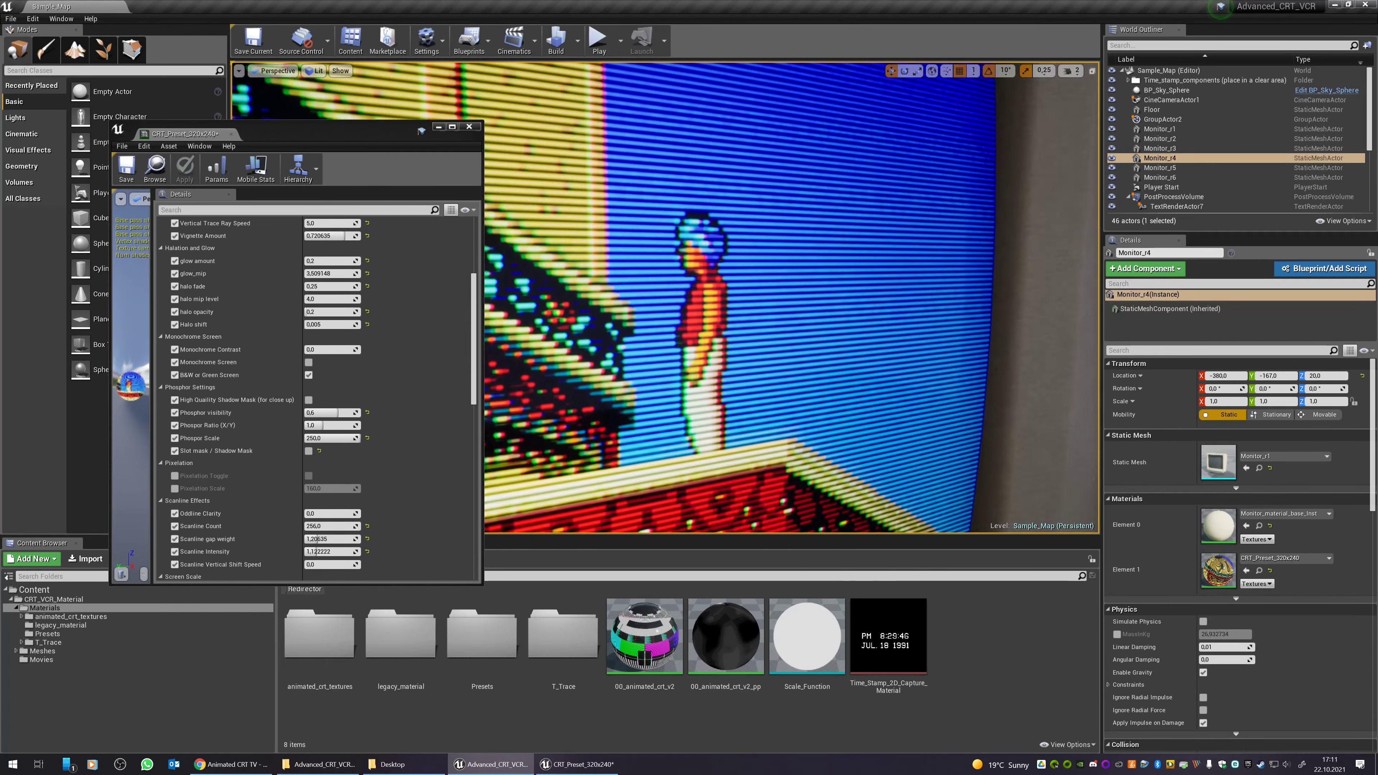
{"action": "left_click", "coordinate": [308, 400]}
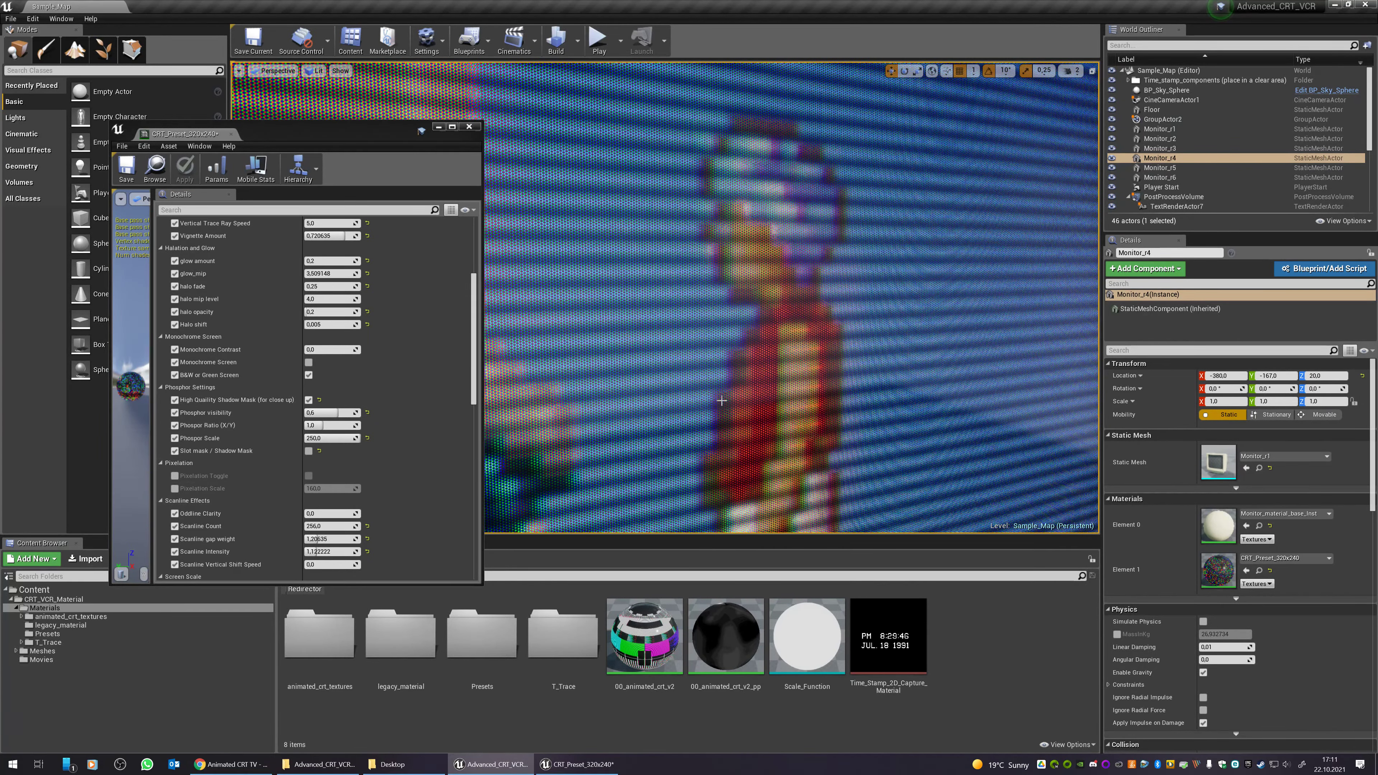
{"action": "mouse_move", "coordinate": [770, 226]}
{"action": "right_mouse_down"}
{"action": "mouse_move", "coordinate": [640, 227]}
{"action": "mouse_move", "coordinate": [770, 227]}
{"action": "right_mouse_up"}
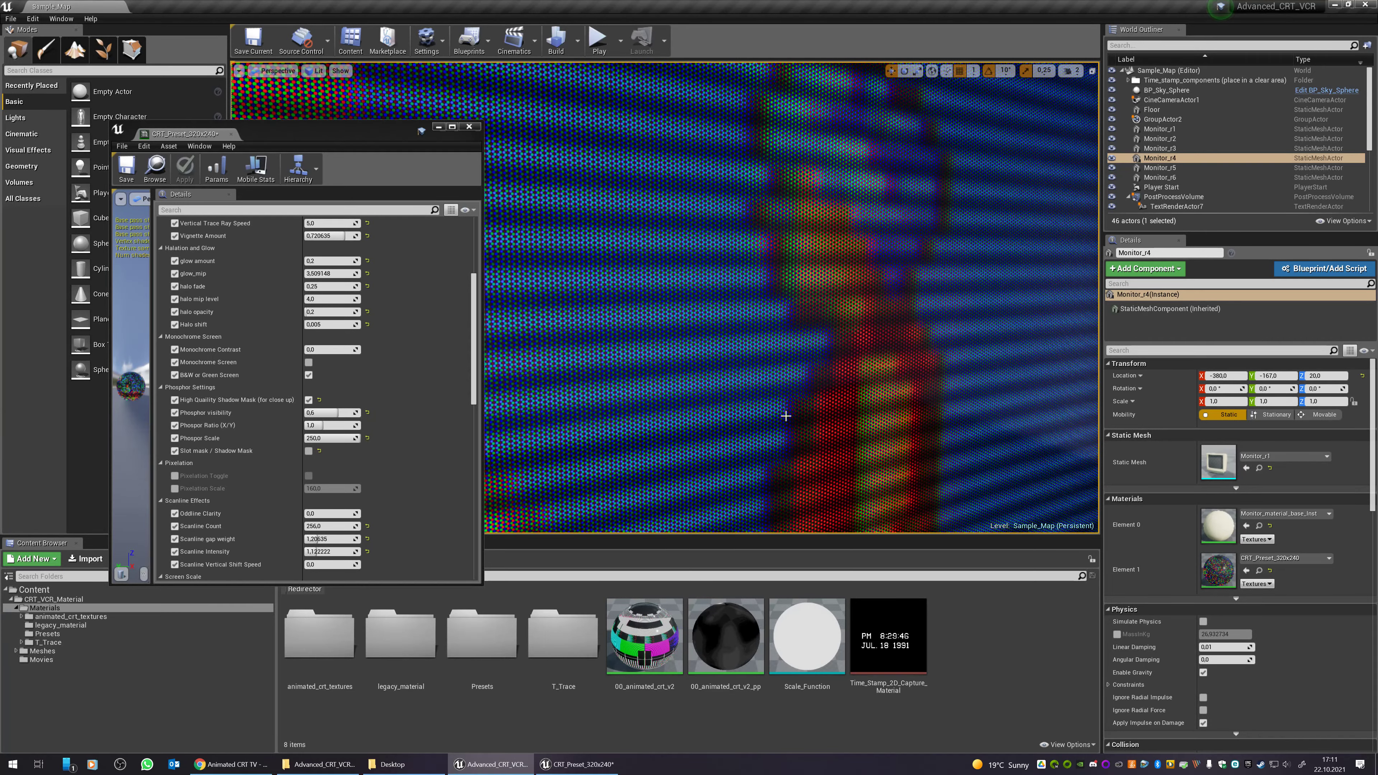
{"action": "scroll", "coordinate": [652, 285], "scroll_direction": "down", "scroll_amount": 3}
{"action": "scroll", "coordinate": [652, 285], "scroll_direction": "down", "scroll_amount": 4}
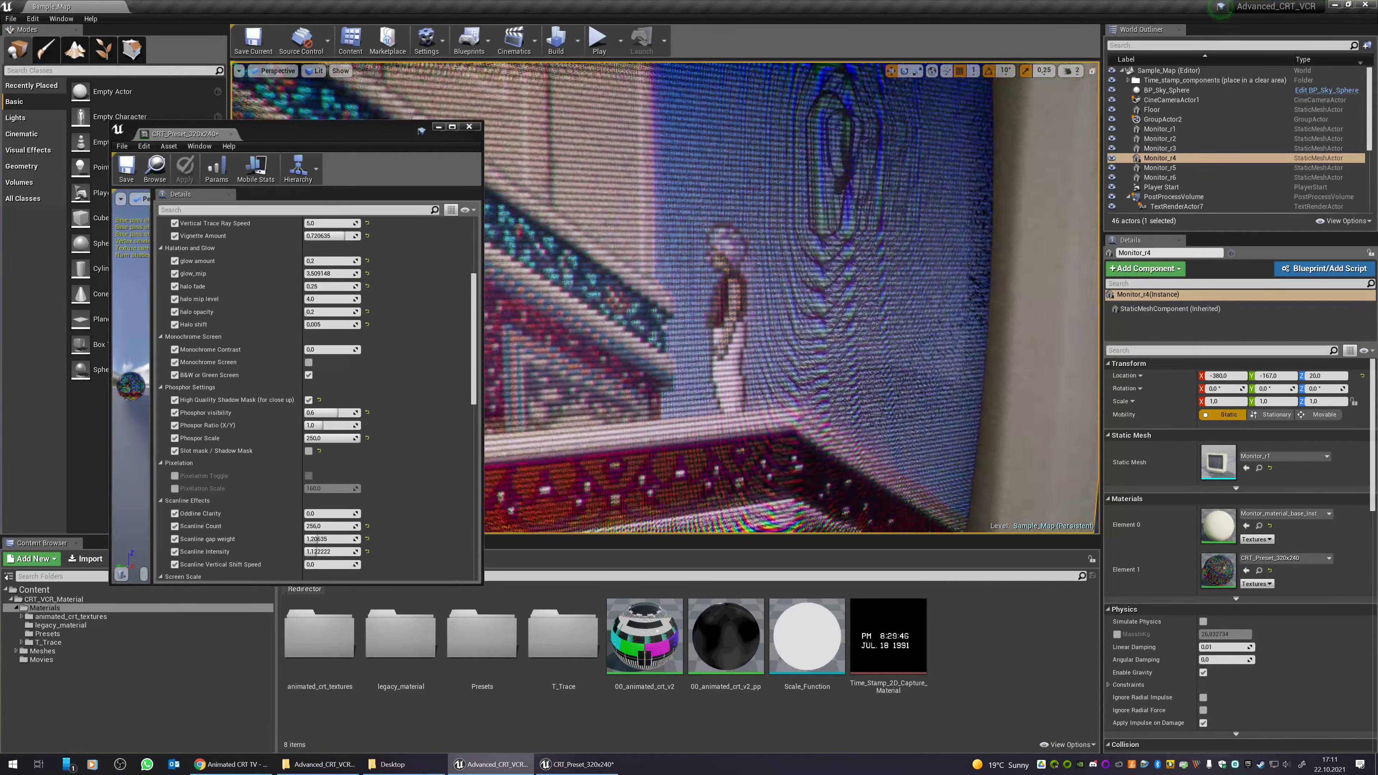
- Lower Phosphor visibility to about 0.35 with the high-quality shadow mask on and check the figure on the monitor up close
{"action": "left_click", "coordinate": [309, 400]}
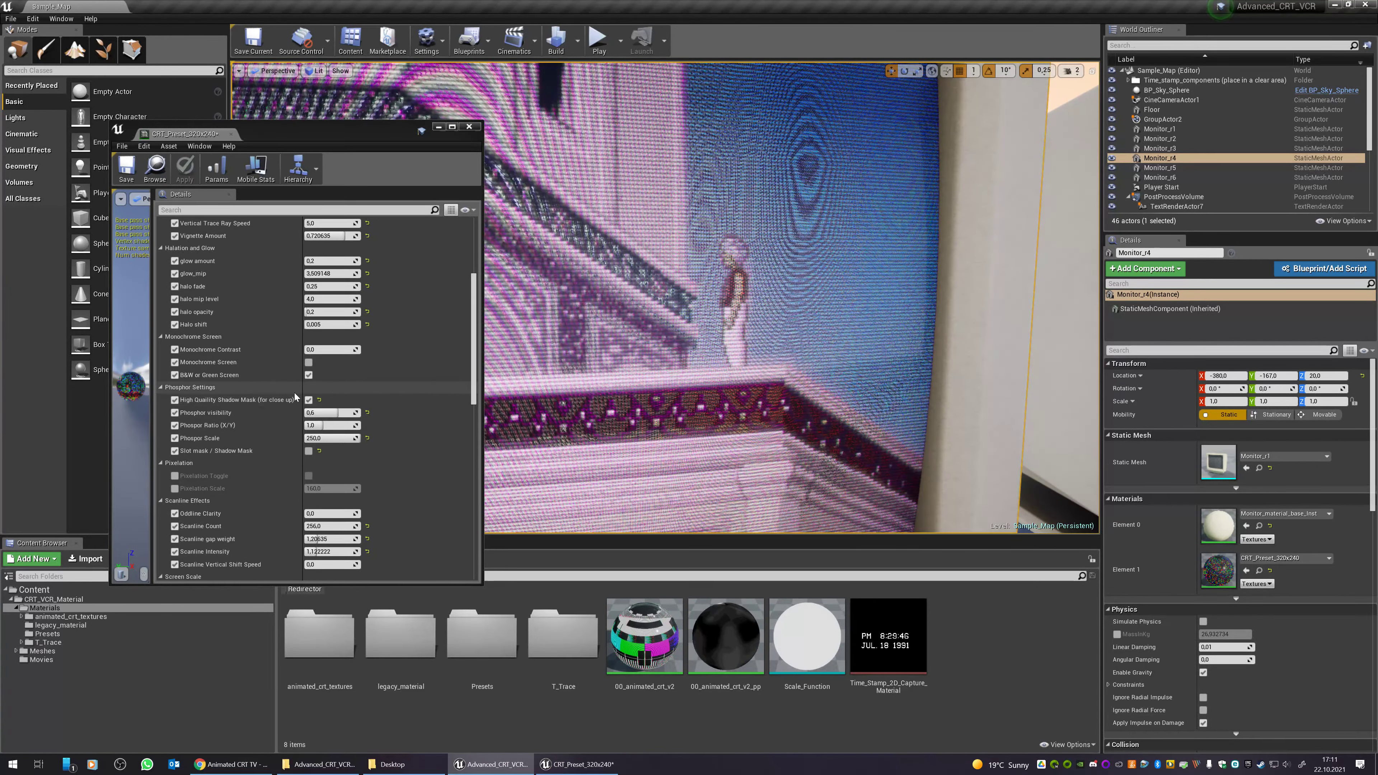
{"action": "left_click_drag", "start_coordinate": [327, 416], "coordinate": [323, 416]}
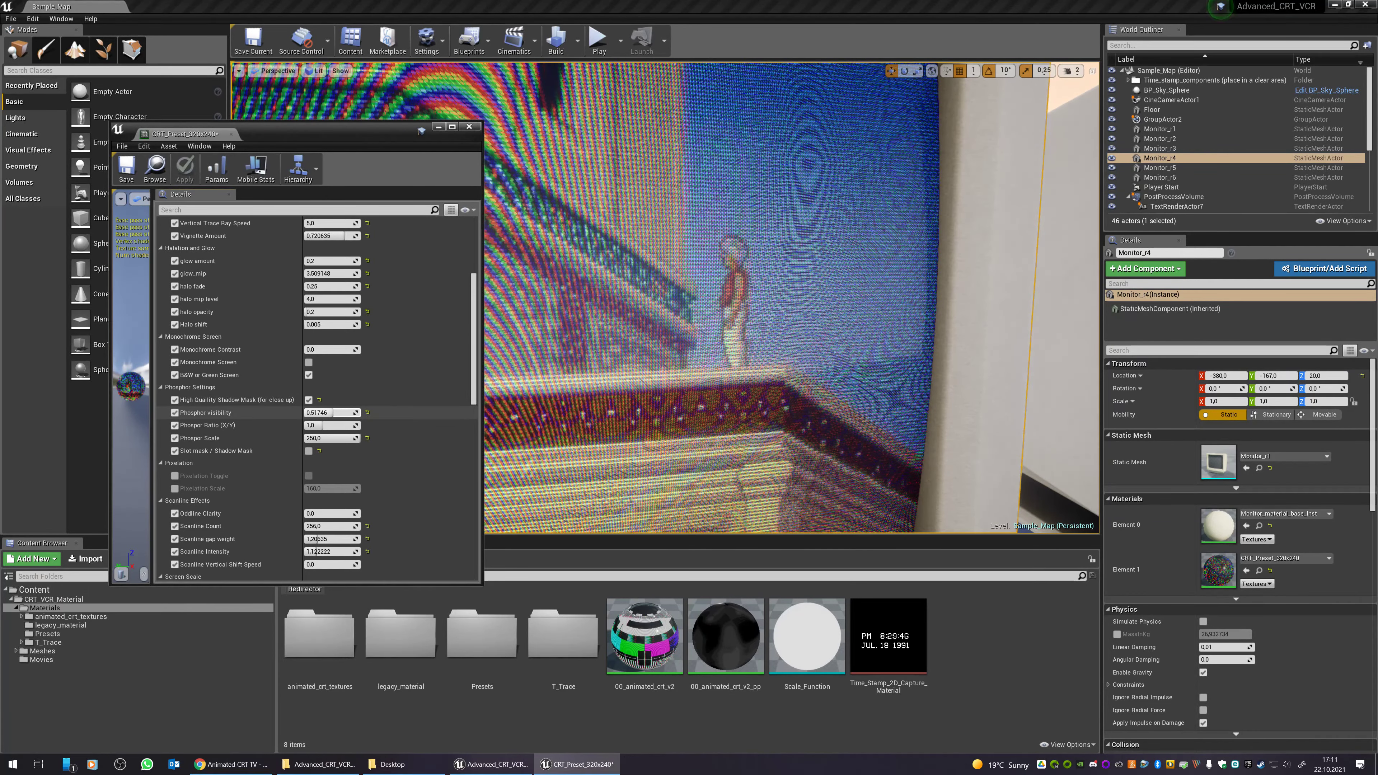
{"action": "key", "text": "w"}
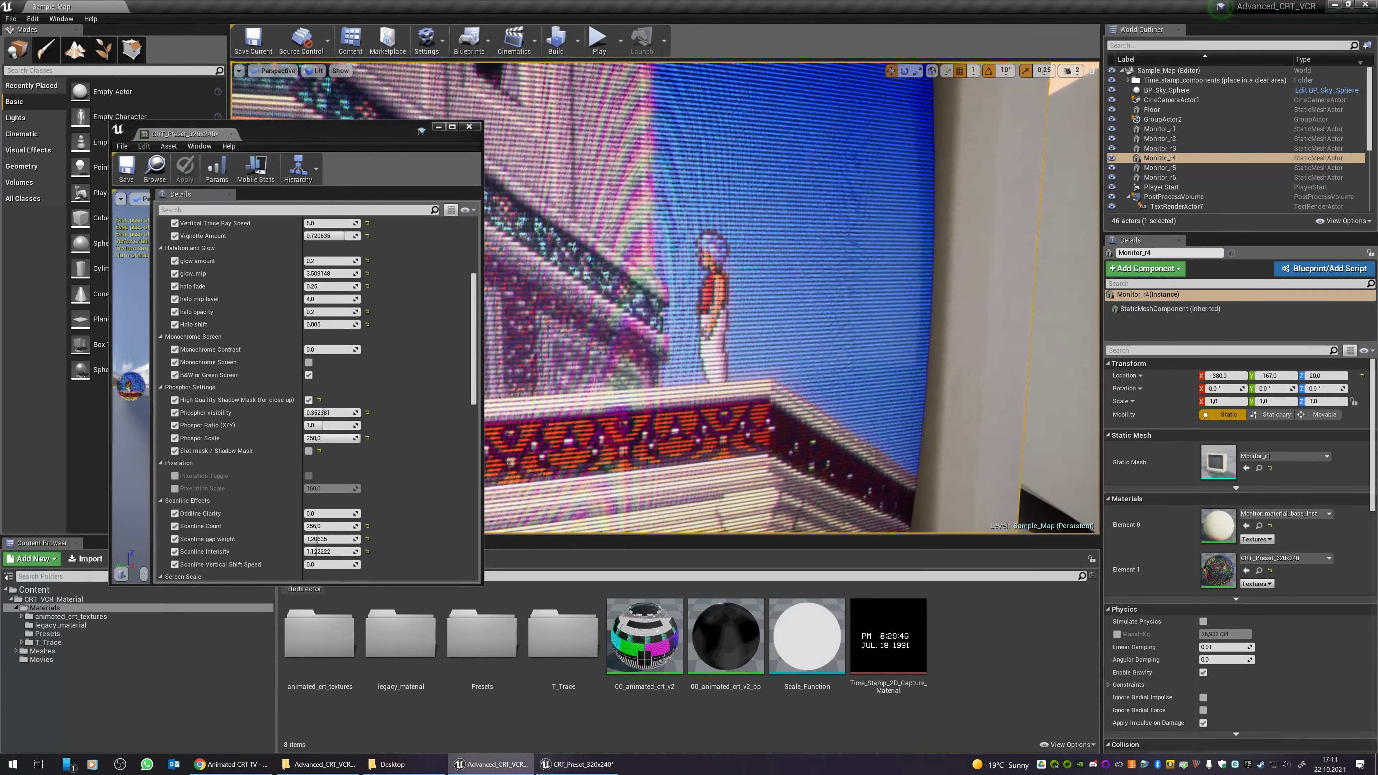
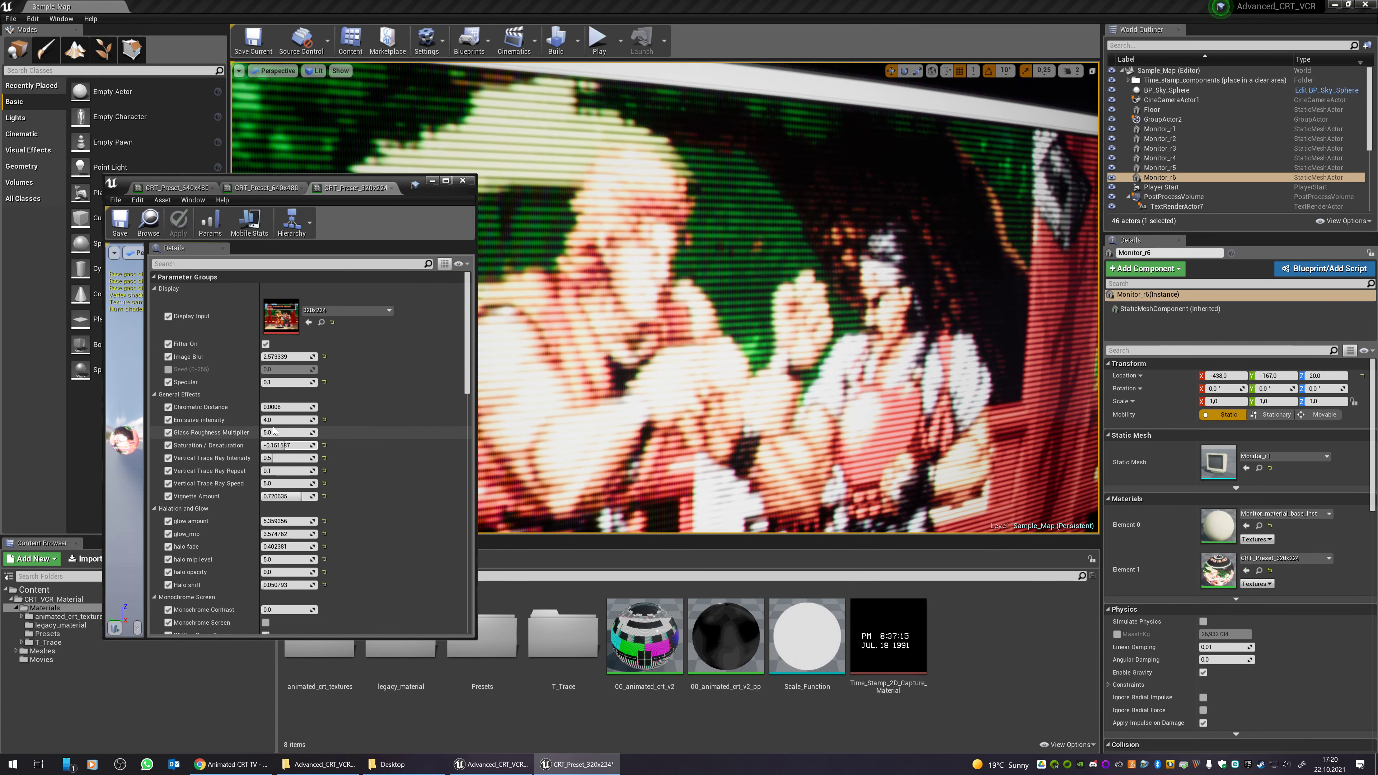
- In the 320x224 preset, reduce Emissive intensity to about 0.97 and glow amount to about 1.67
{"action": "left_click_drag", "start_coordinate": [287, 419], "coordinate": [256, 419]}
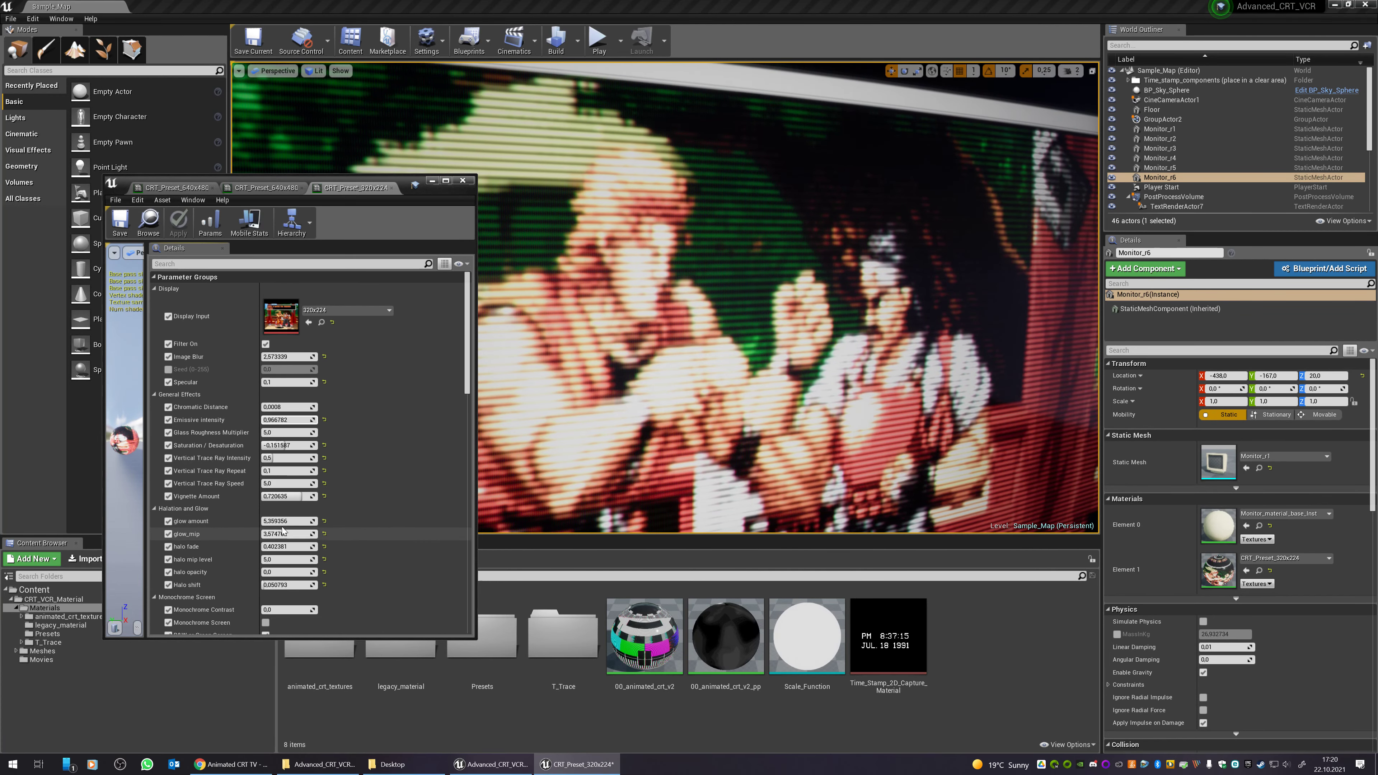
{"action": "left_click_drag", "start_coordinate": [282, 521], "coordinate": [263, 521]}
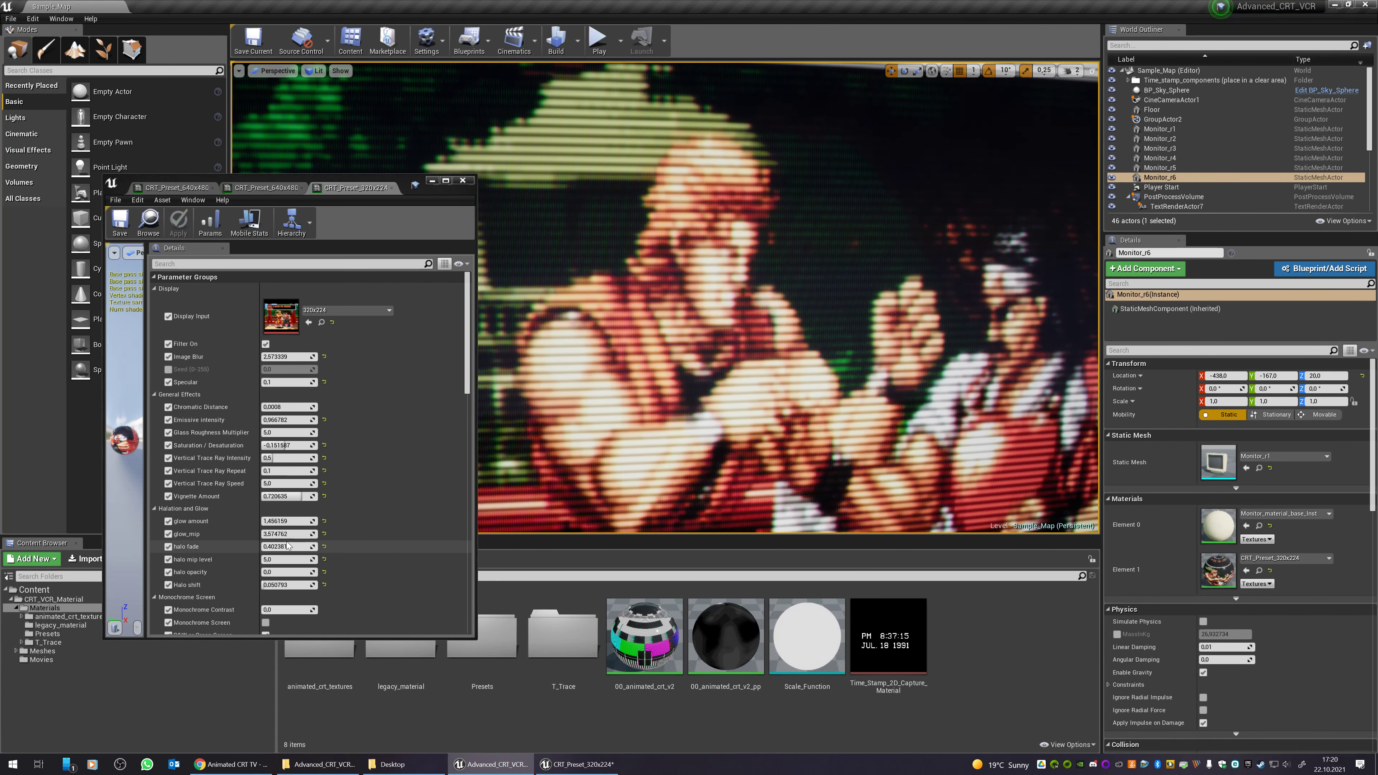
{"action": "left_click_drag", "start_coordinate": [291, 524], "coordinate": [296, 524]}
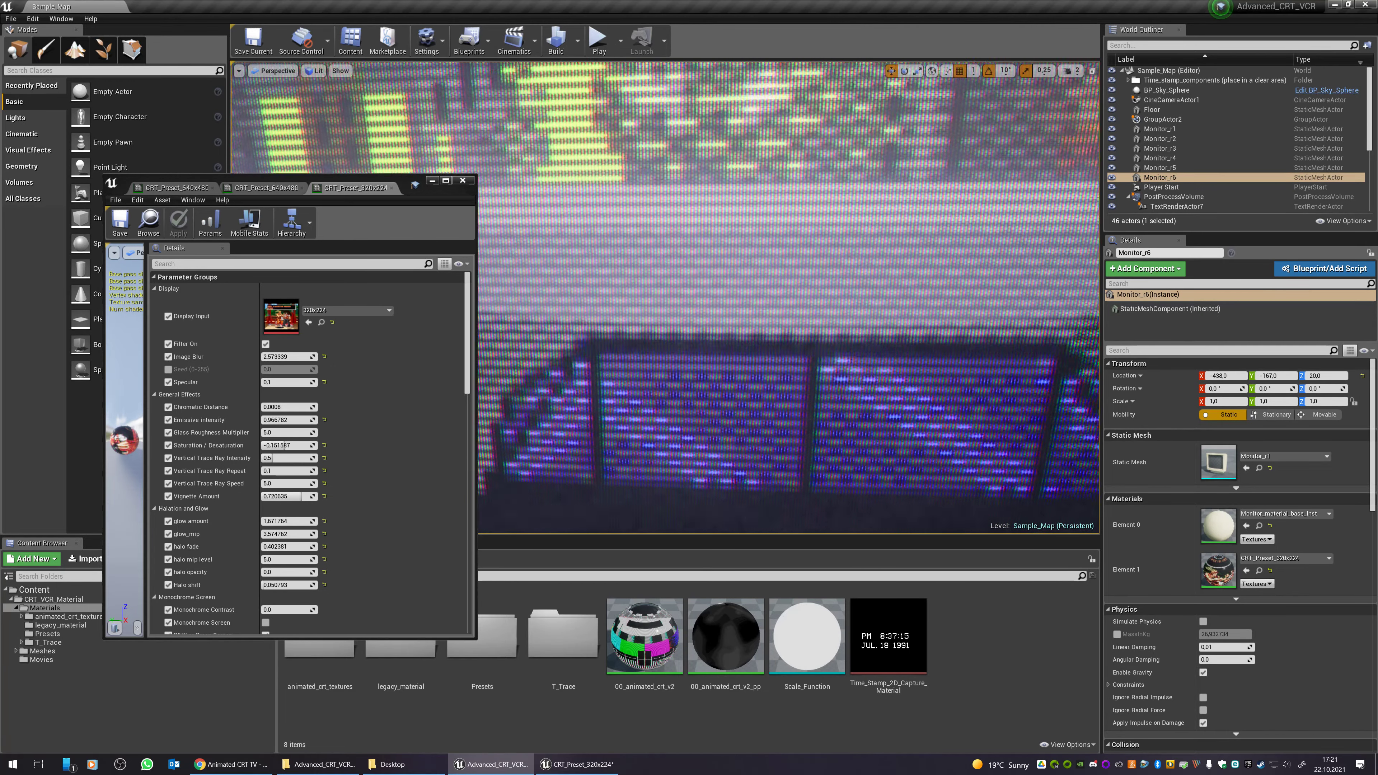
- Select the TV showing the test pattern and open its CRT_Preset_CRT_Antenna material instance for editing
{"action": "key", "text": "s"}
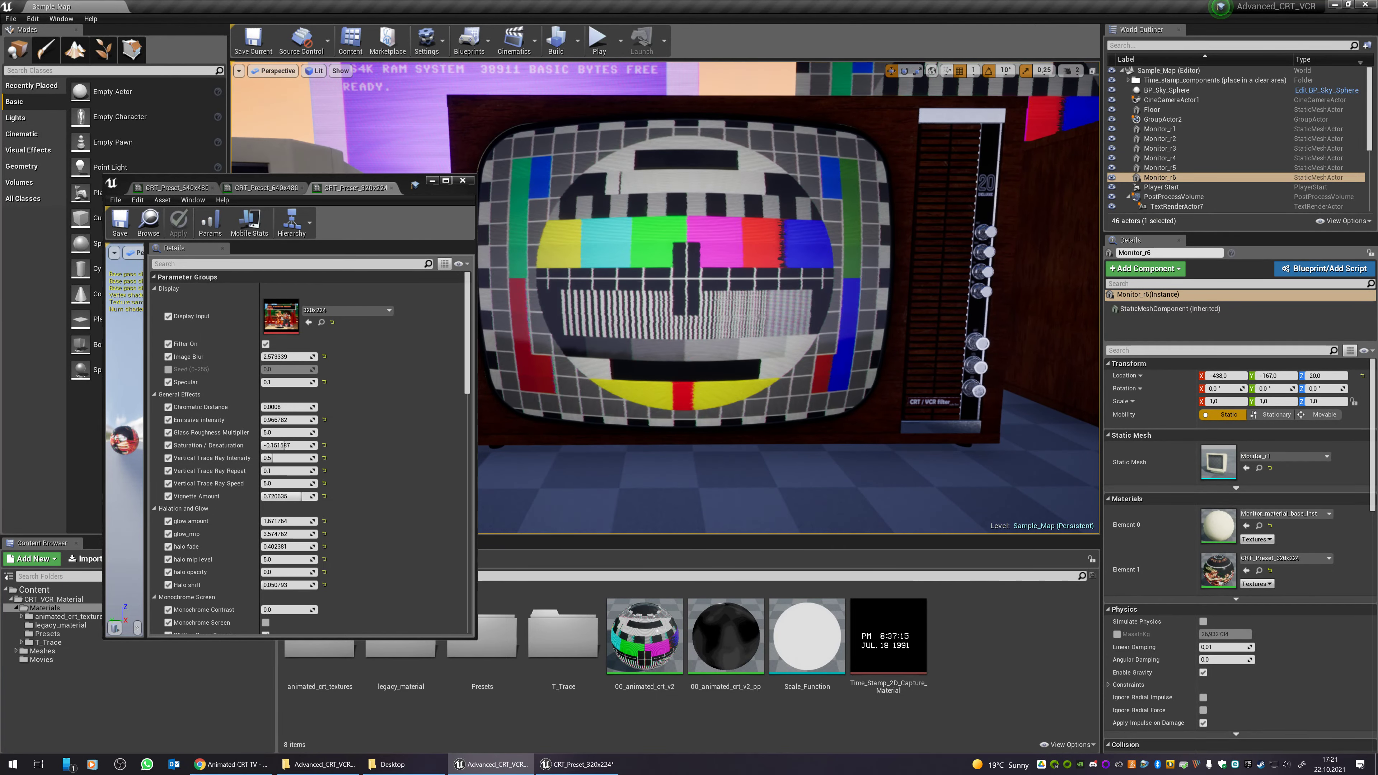
{"action": "left_click", "coordinate": [933, 422]}
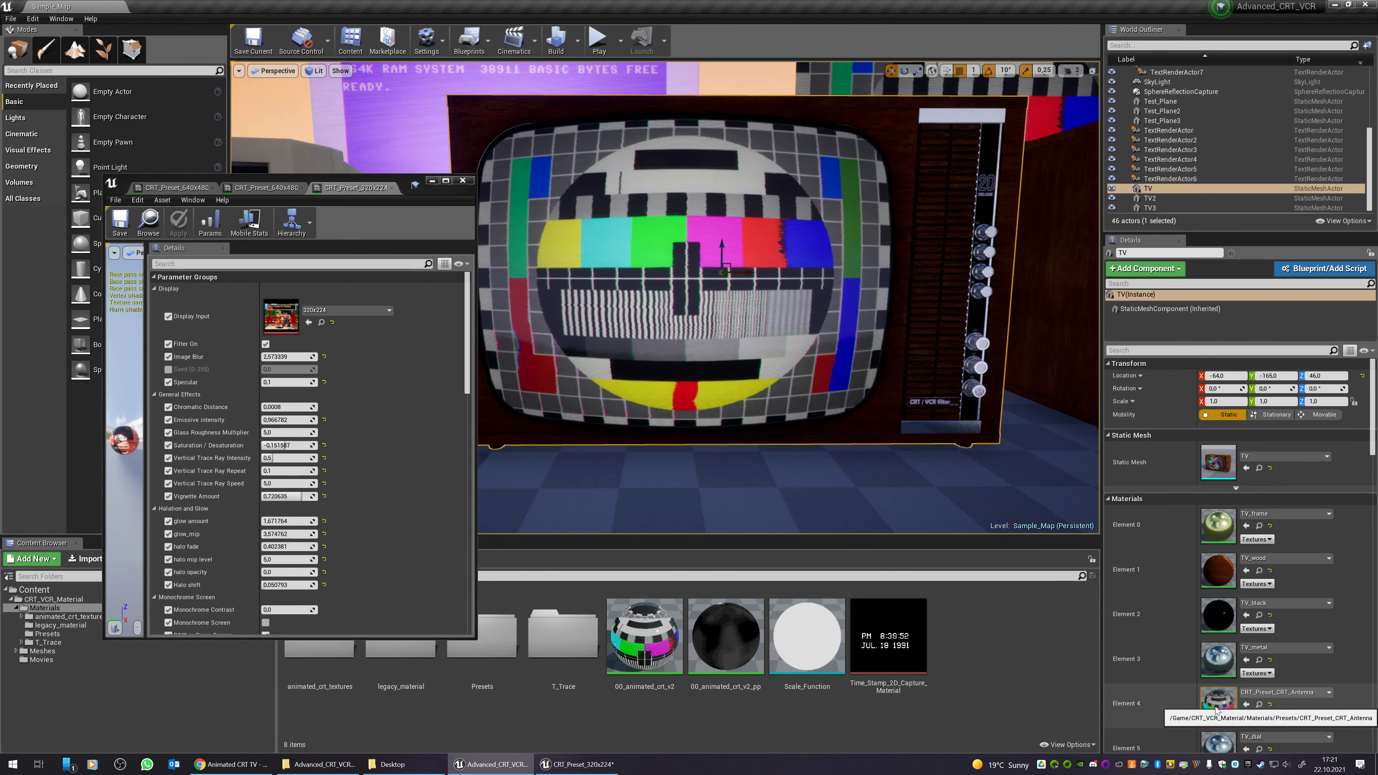
{"action": "left_click_drag", "start_coordinate": [764, 354], "coordinate": [756, 304]}
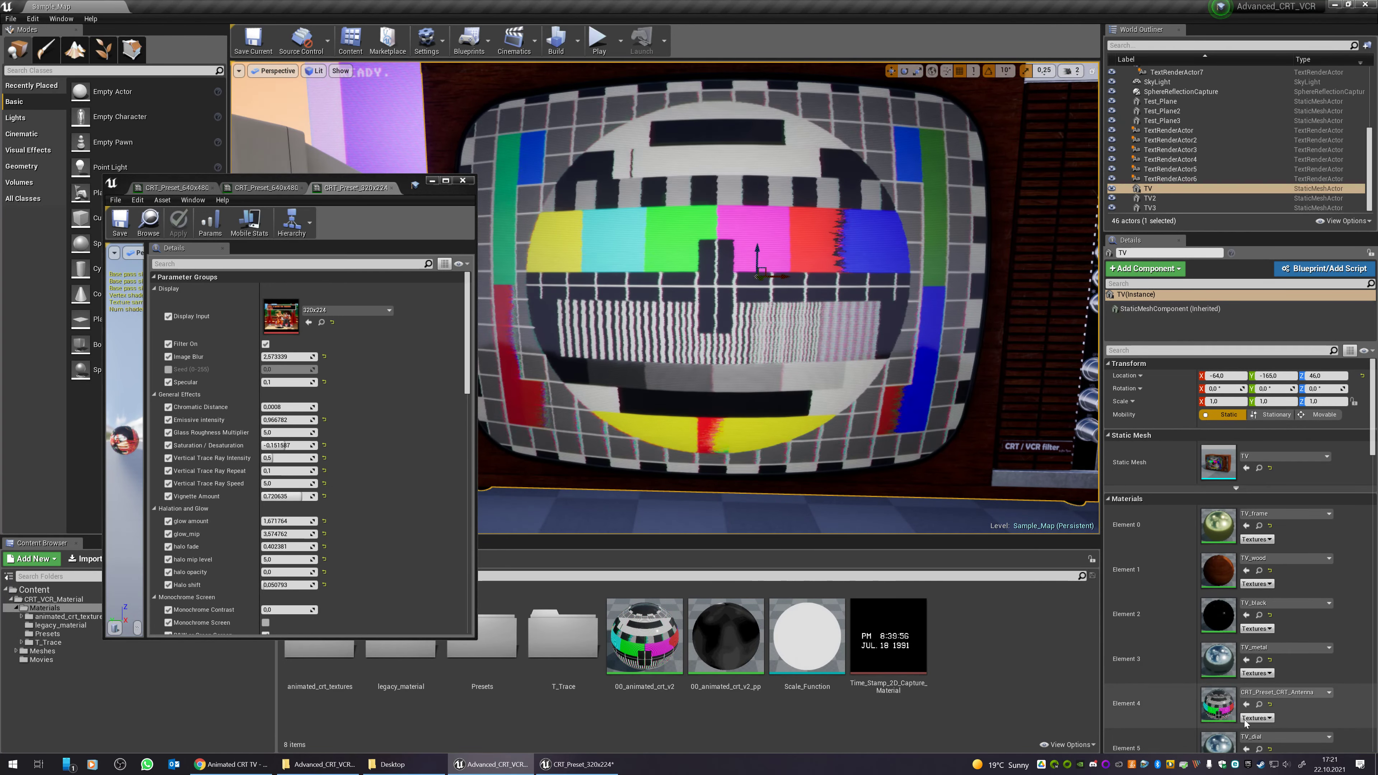
{"action": "double_click", "coordinate": [1231, 712]}
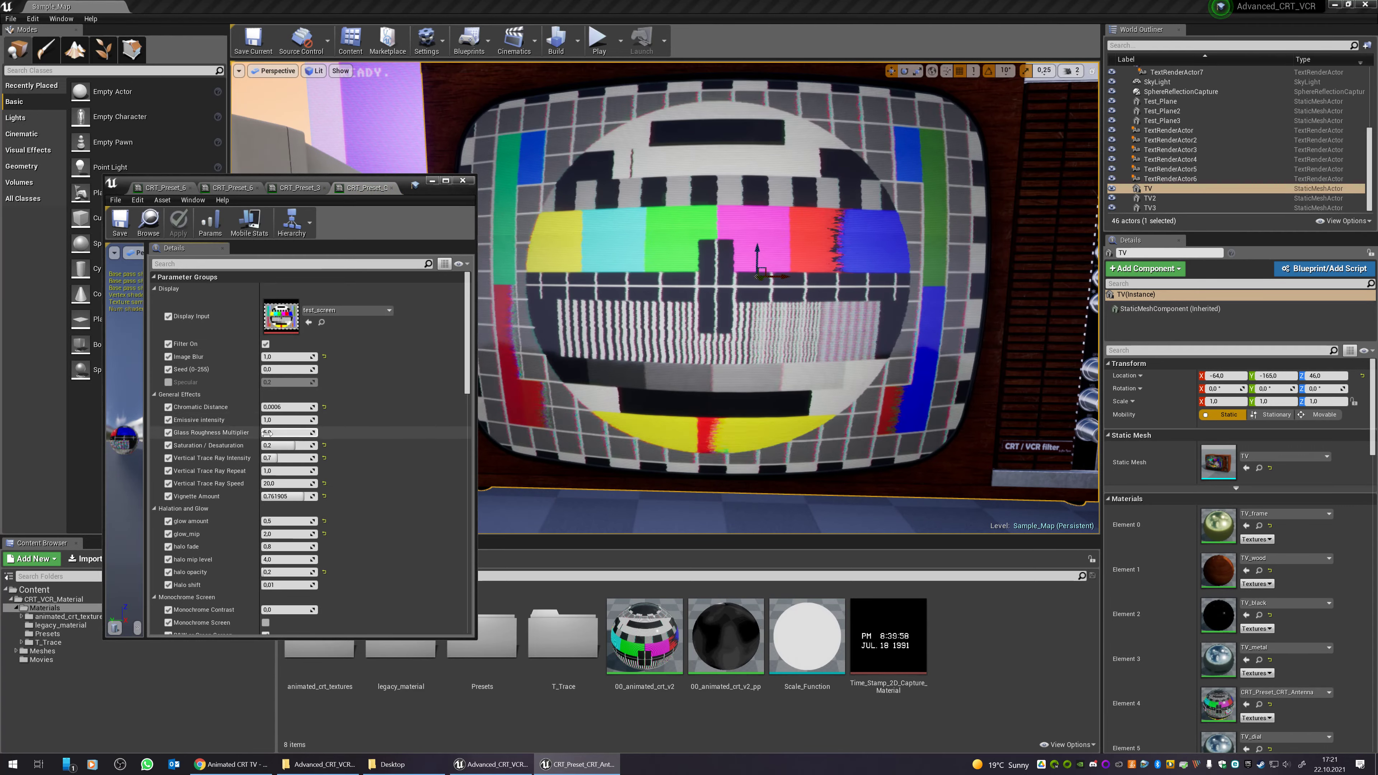
- Enable White noise intensity in the antenna preset, set it to about 0.127 and check the noise on the TV screen
{"action": "scroll", "coordinate": [249, 477], "scroll_direction": "down", "scroll_amount": 4}
{"action": "scroll", "coordinate": [239, 521], "scroll_direction": "down", "scroll_amount": 5}
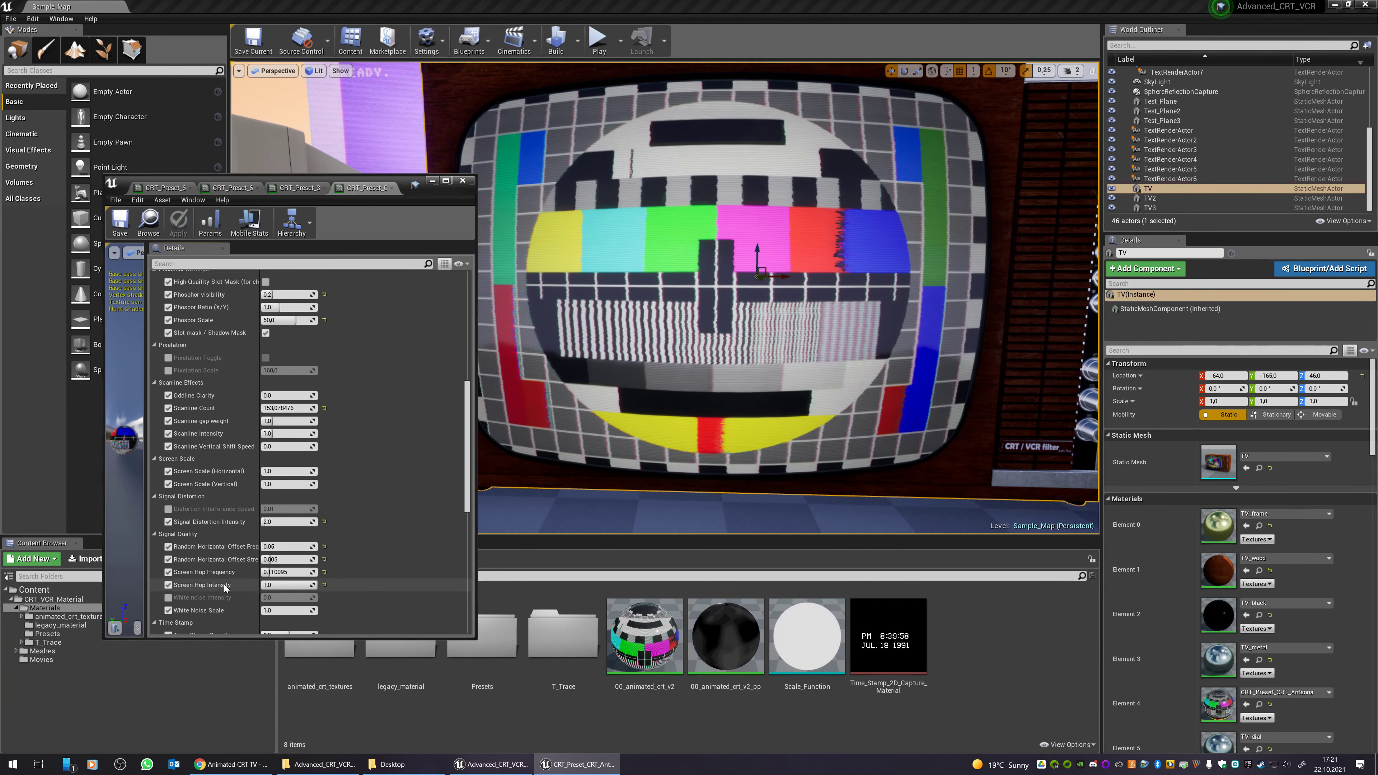
{"action": "scroll", "coordinate": [224, 595], "scroll_direction": "down", "scroll_amount": 1}
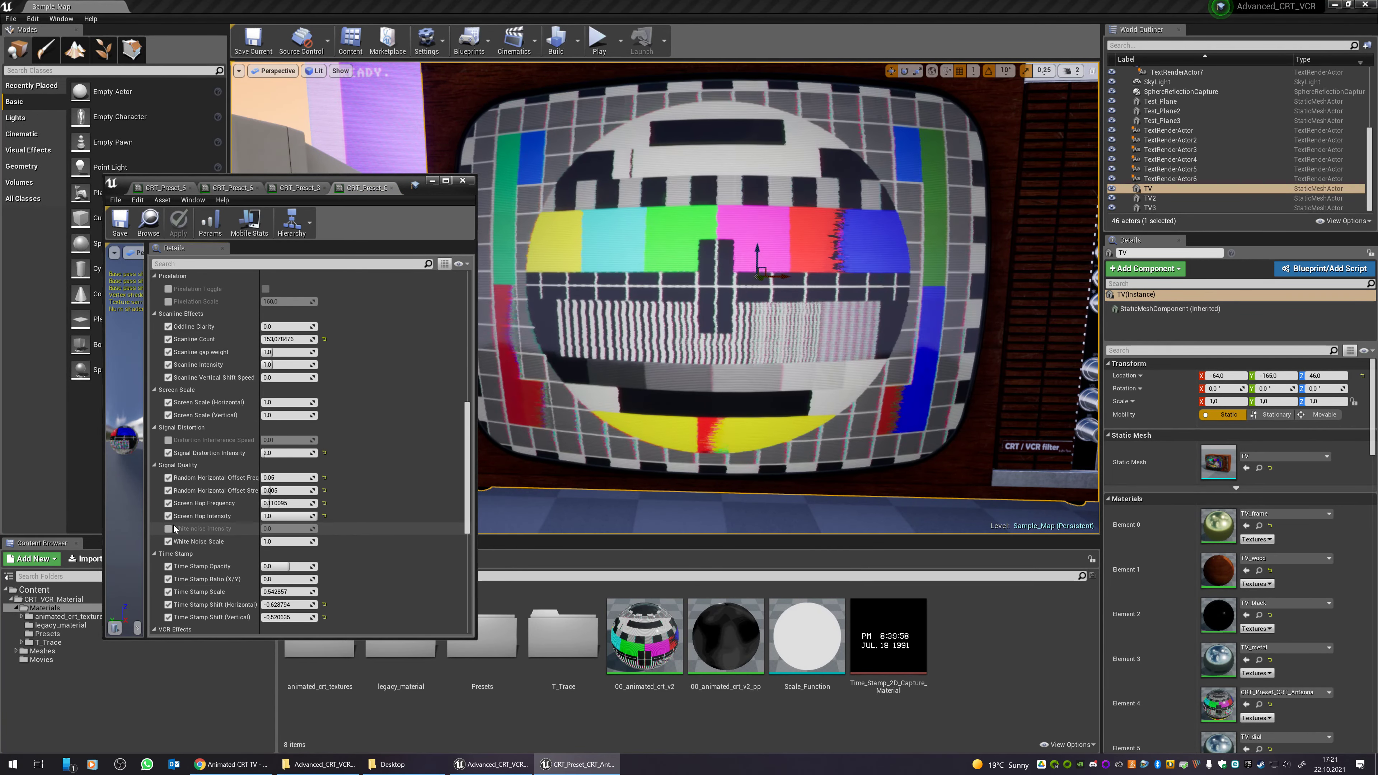
{"action": "left_click", "coordinate": [168, 529]}
{"action": "mouse_move", "coordinate": [273, 528]}
{"action": "left_mouse_down"}
{"action": "mouse_move", "coordinate": [287, 529]}
{"action": "mouse_move", "coordinate": [269, 528]}
{"action": "left_mouse_up"}
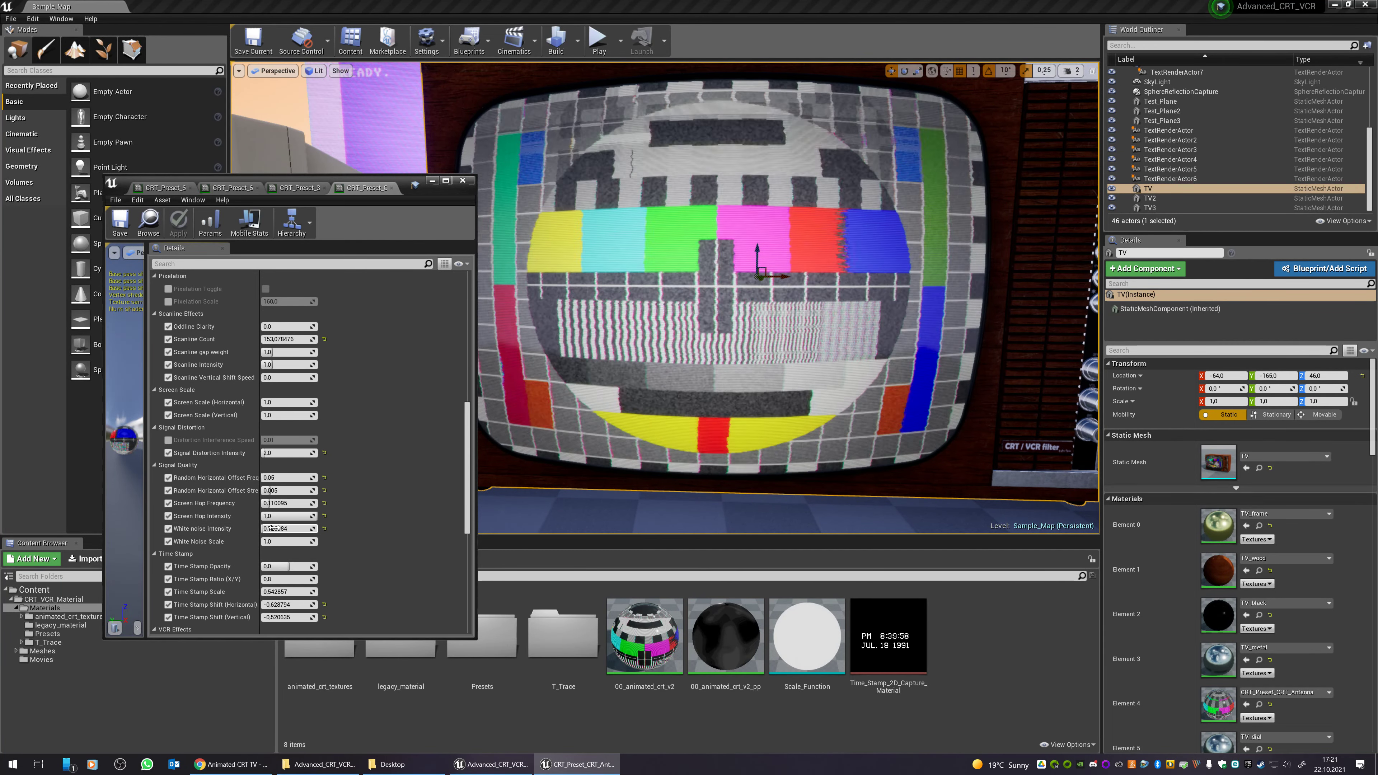
{"action": "left_click_drag", "start_coordinate": [667, 347], "coordinate": [671, 255]}
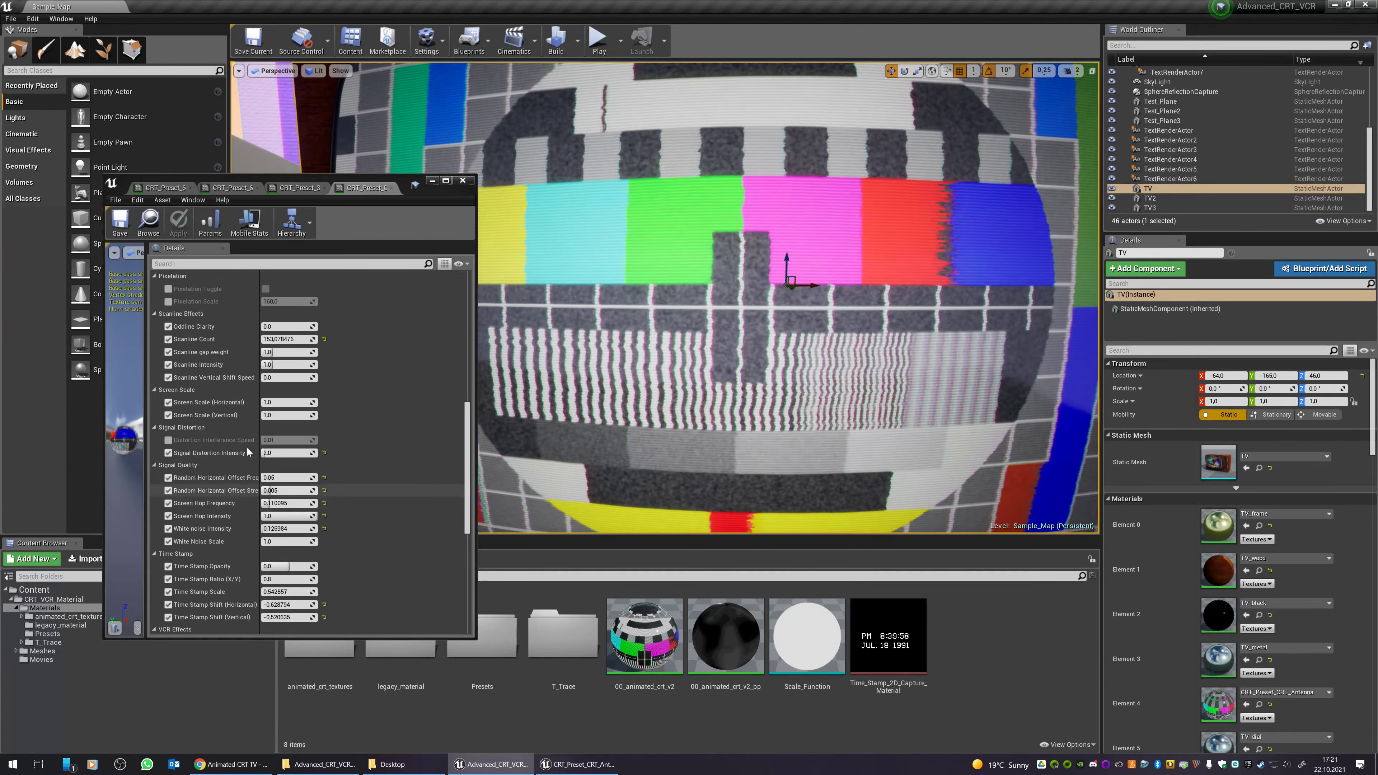
- Look through the antenna preset's parameter groups, from Display and Phosphor Settings to Signal Quality and VCR Effects
{"action": "scroll", "coordinate": [217, 488], "scroll_direction": "up", "scroll_amount": 5}
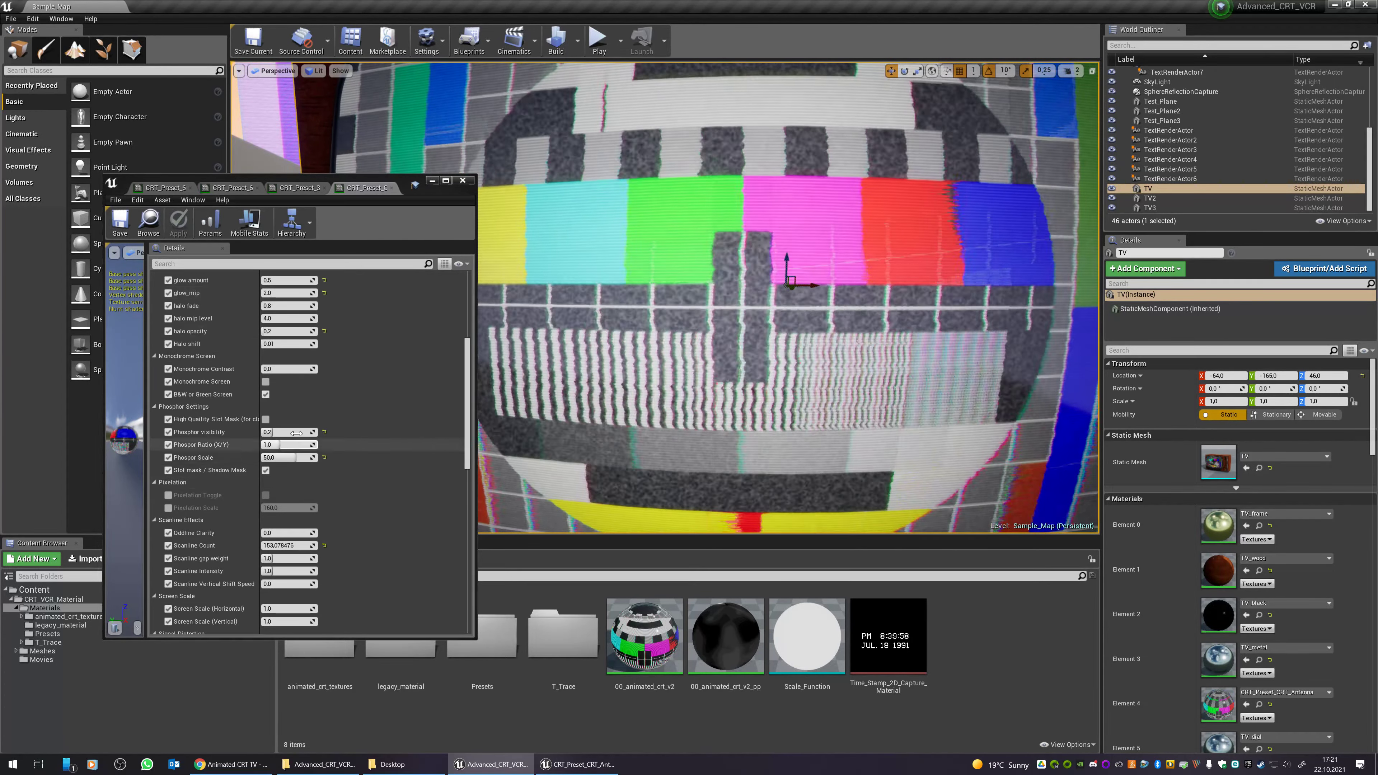
{"action": "scroll", "coordinate": [280, 474], "scroll_direction": "down", "scroll_amount": 6}
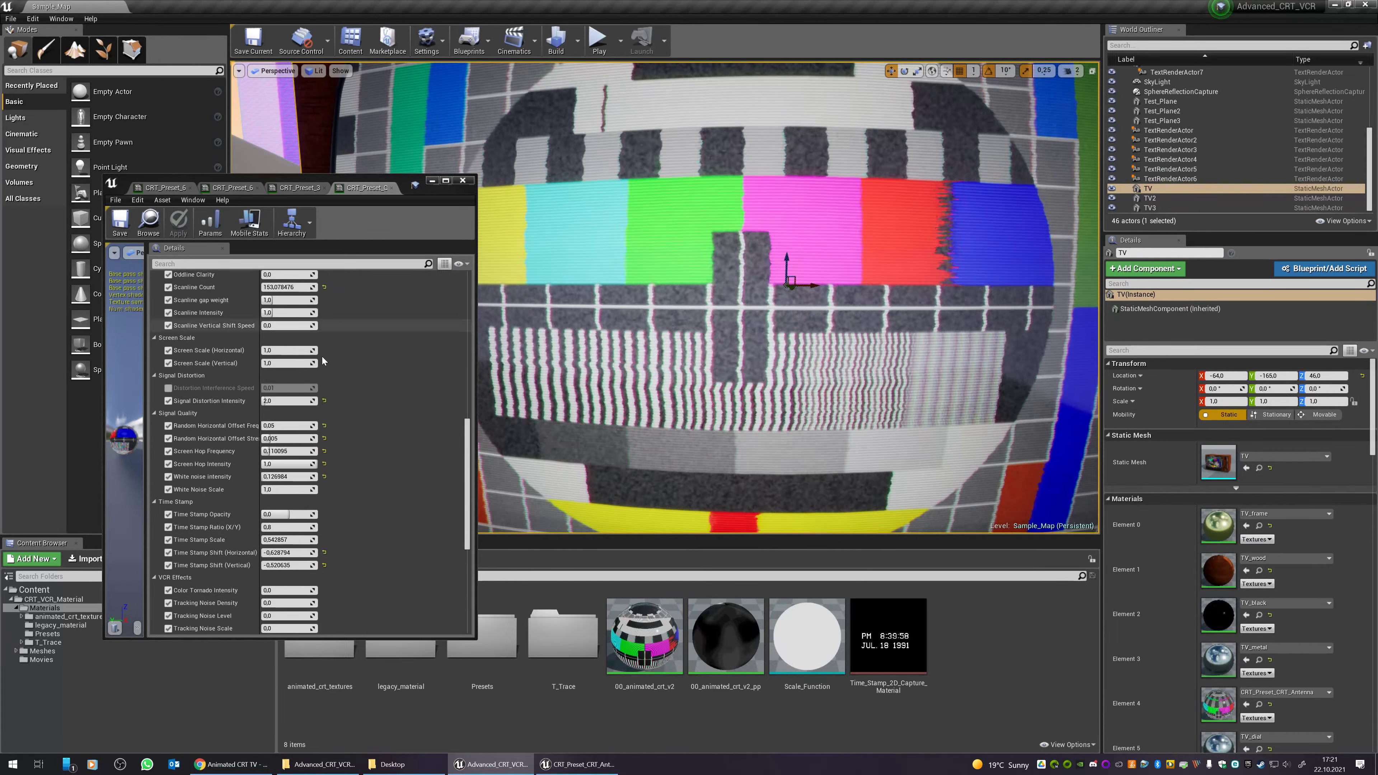
{"action": "scroll", "coordinate": [198, 565], "scroll_direction": "down", "scroll_amount": 2}
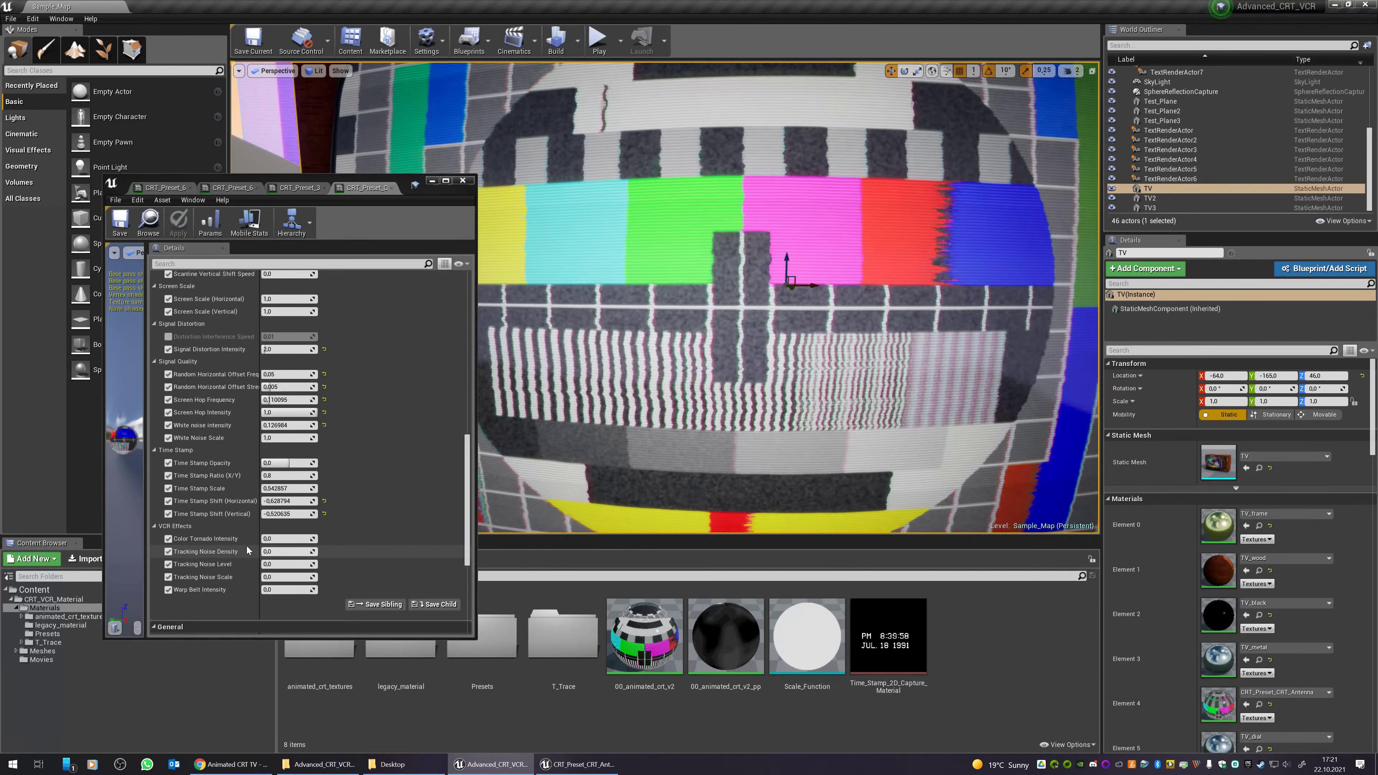
{"action": "scroll", "coordinate": [244, 550], "scroll_direction": "up", "scroll_amount": 4}
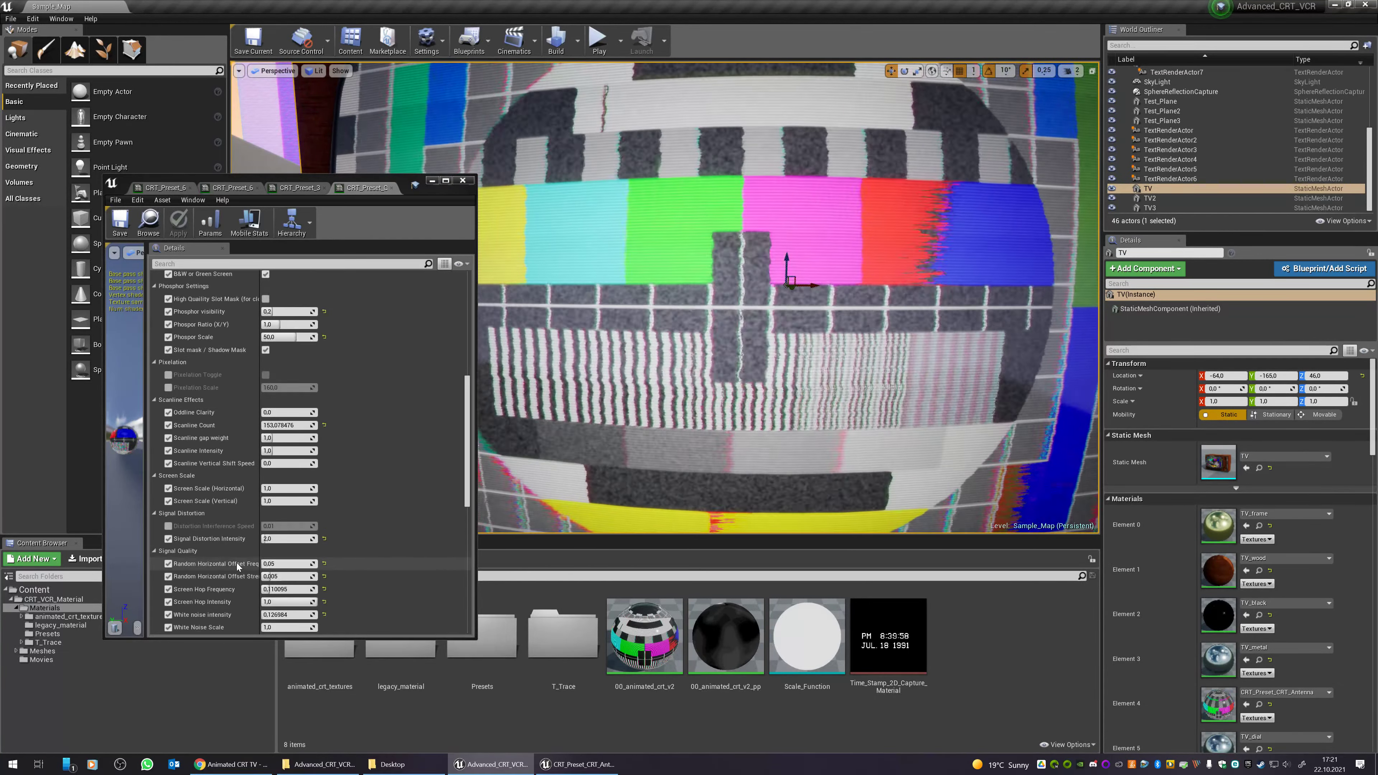
{"action": "scroll", "coordinate": [237, 563], "scroll_direction": "up", "scroll_amount": 3}
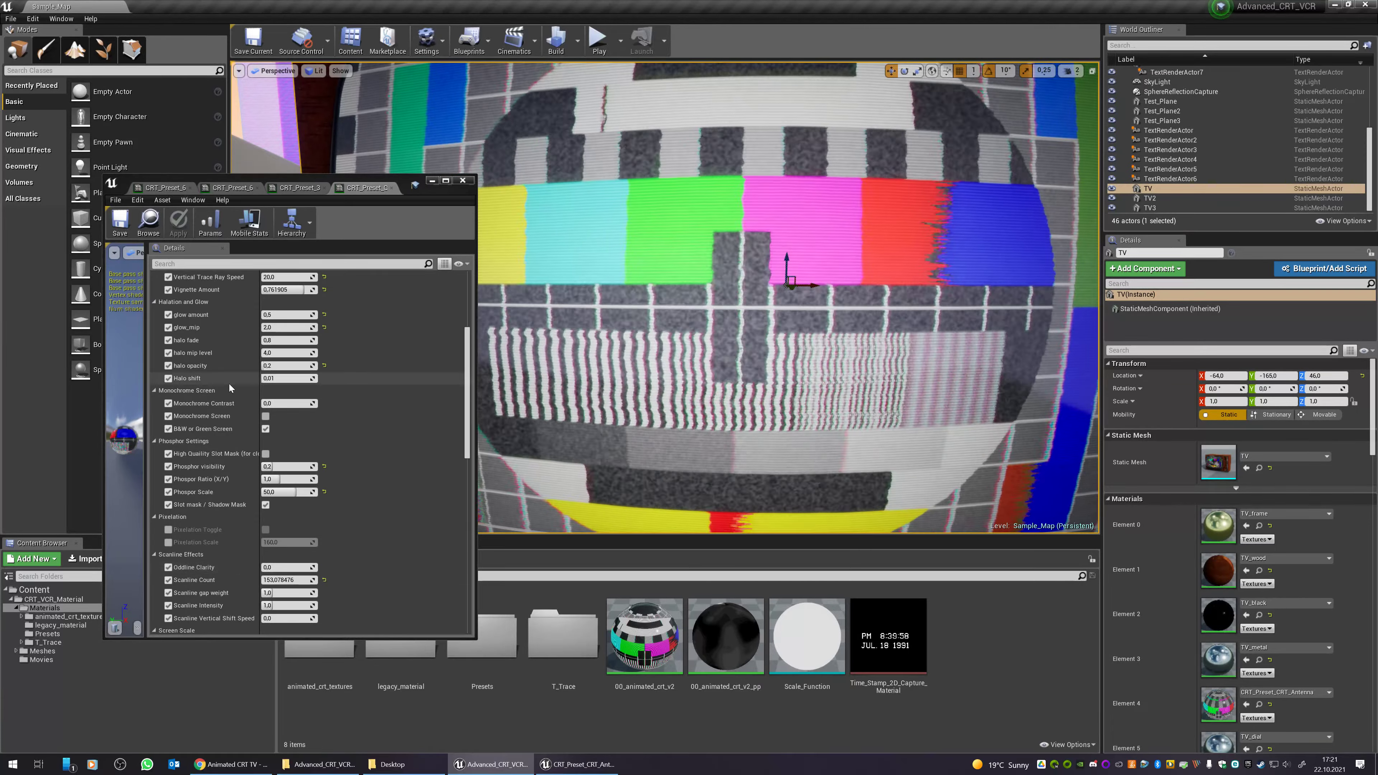
{"action": "scroll", "coordinate": [220, 393], "scroll_direction": "up", "scroll_amount": 4}
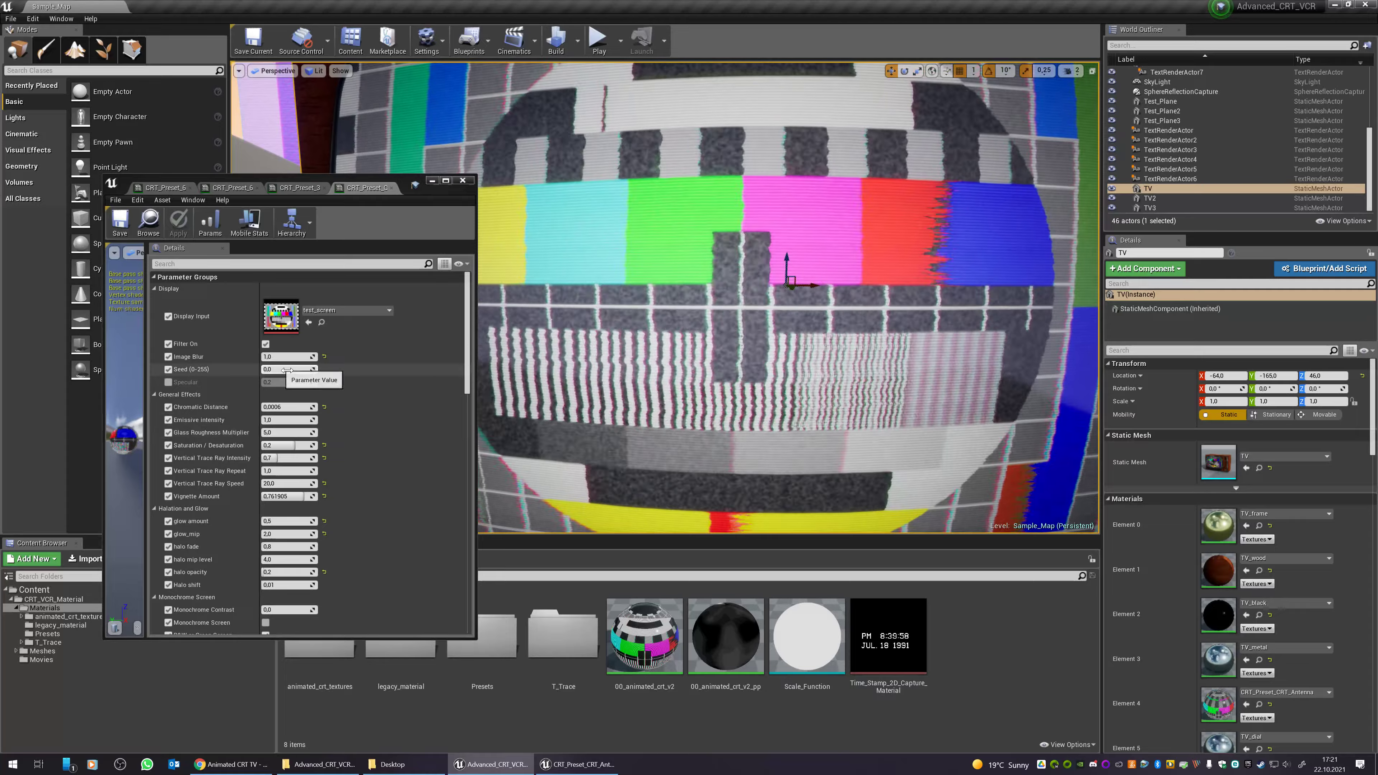
{"action": "scroll", "coordinate": [233, 544], "scroll_direction": "down", "scroll_amount": 4}
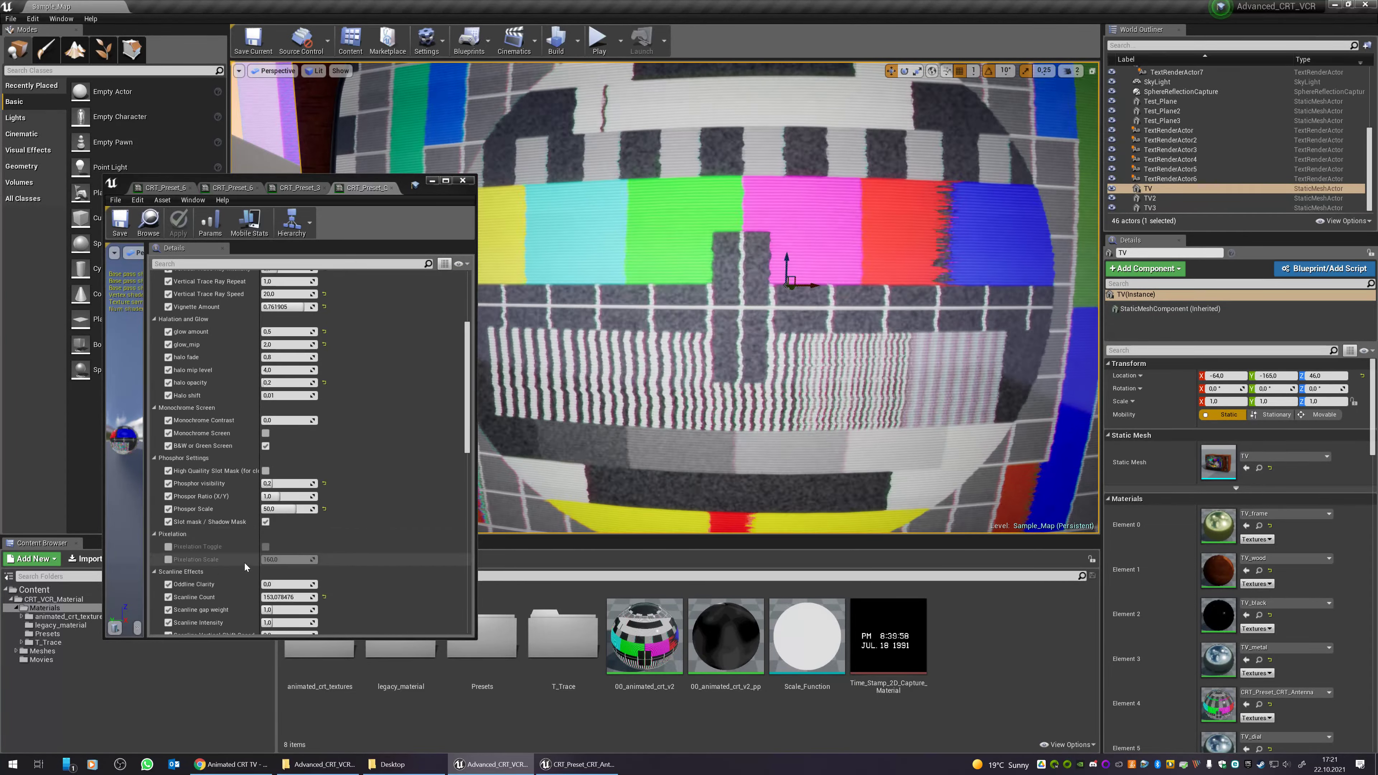
{"action": "scroll", "coordinate": [244, 564], "scroll_direction": "down", "scroll_amount": 5}
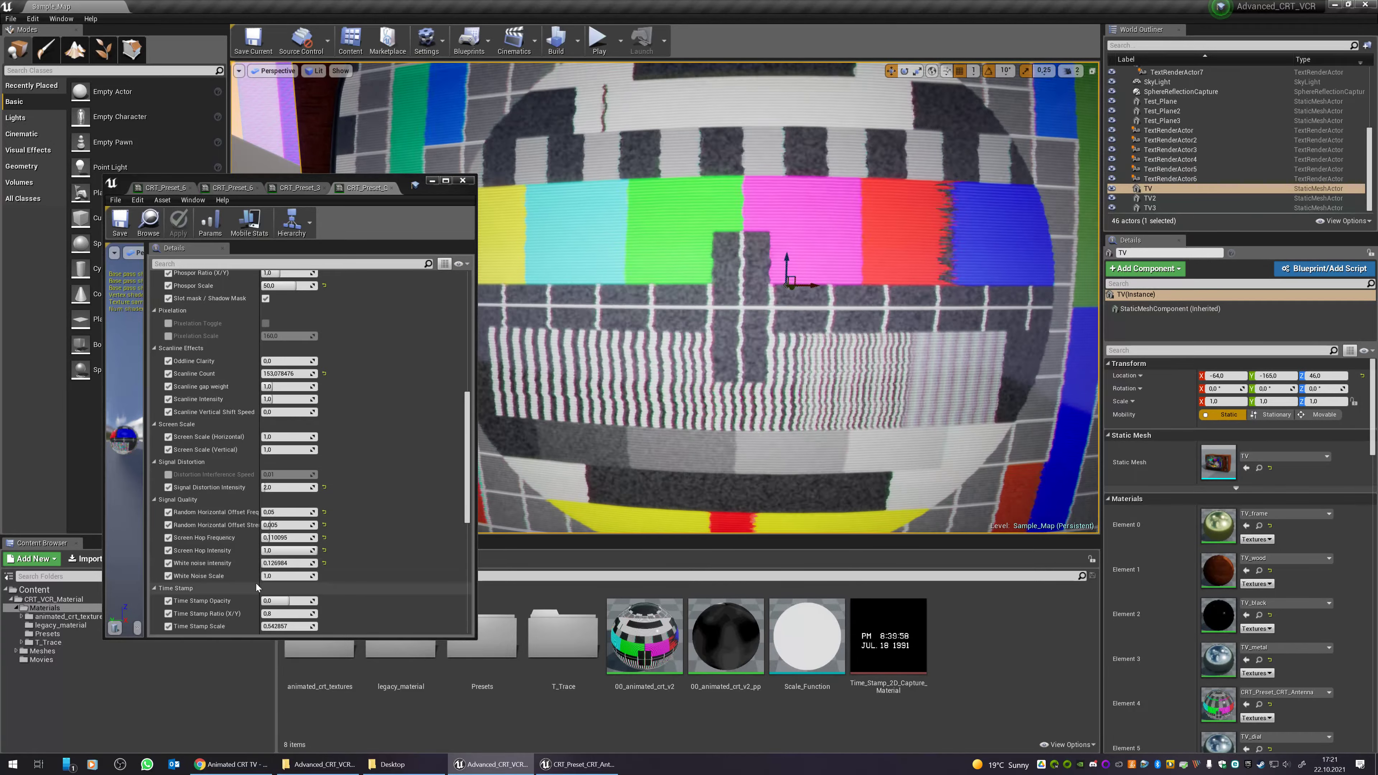
- Enable Distortion Interference Speed and try different Signal Distortion Intensity values on the TV, up to about 11.2
{"action": "scroll", "coordinate": [256, 587], "scroll_direction": "down", "scroll_amount": 3}
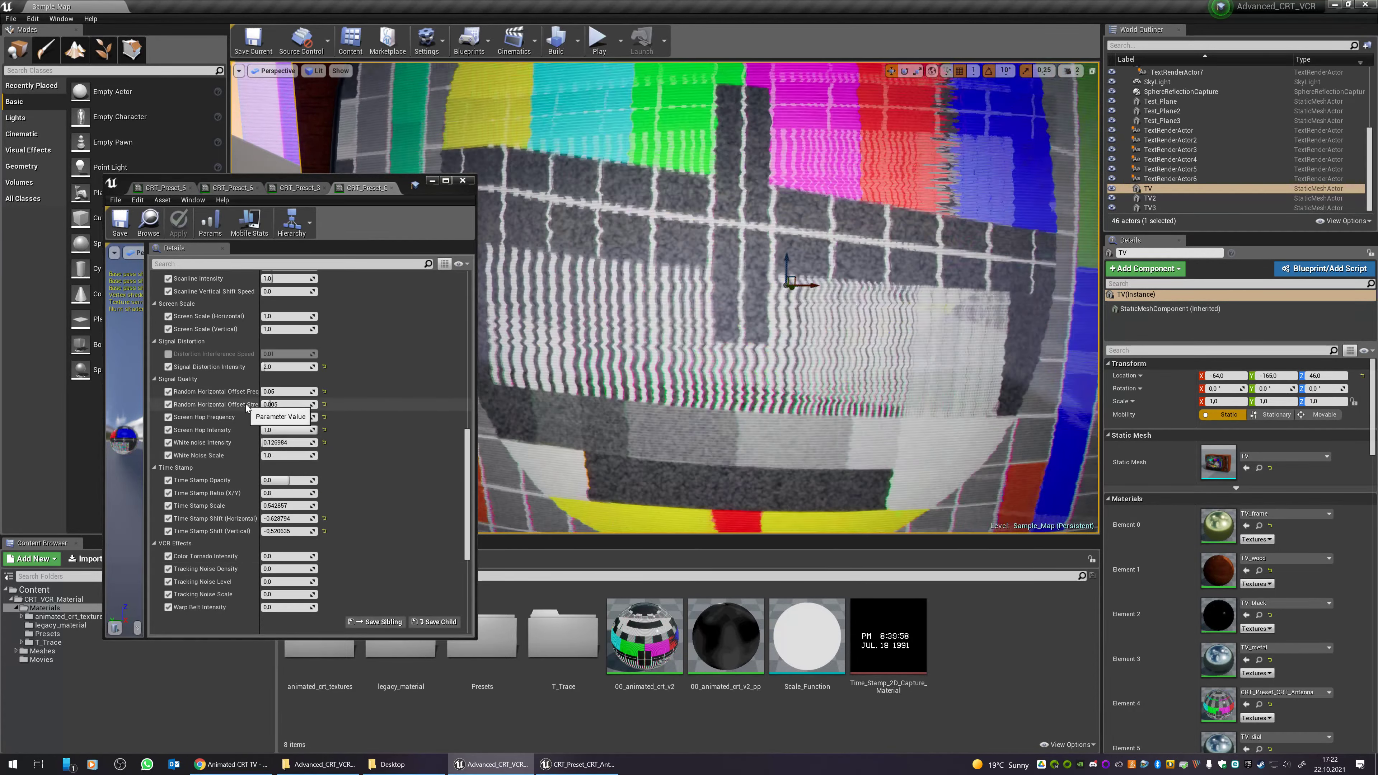
{"action": "left_click", "coordinate": [168, 354]}
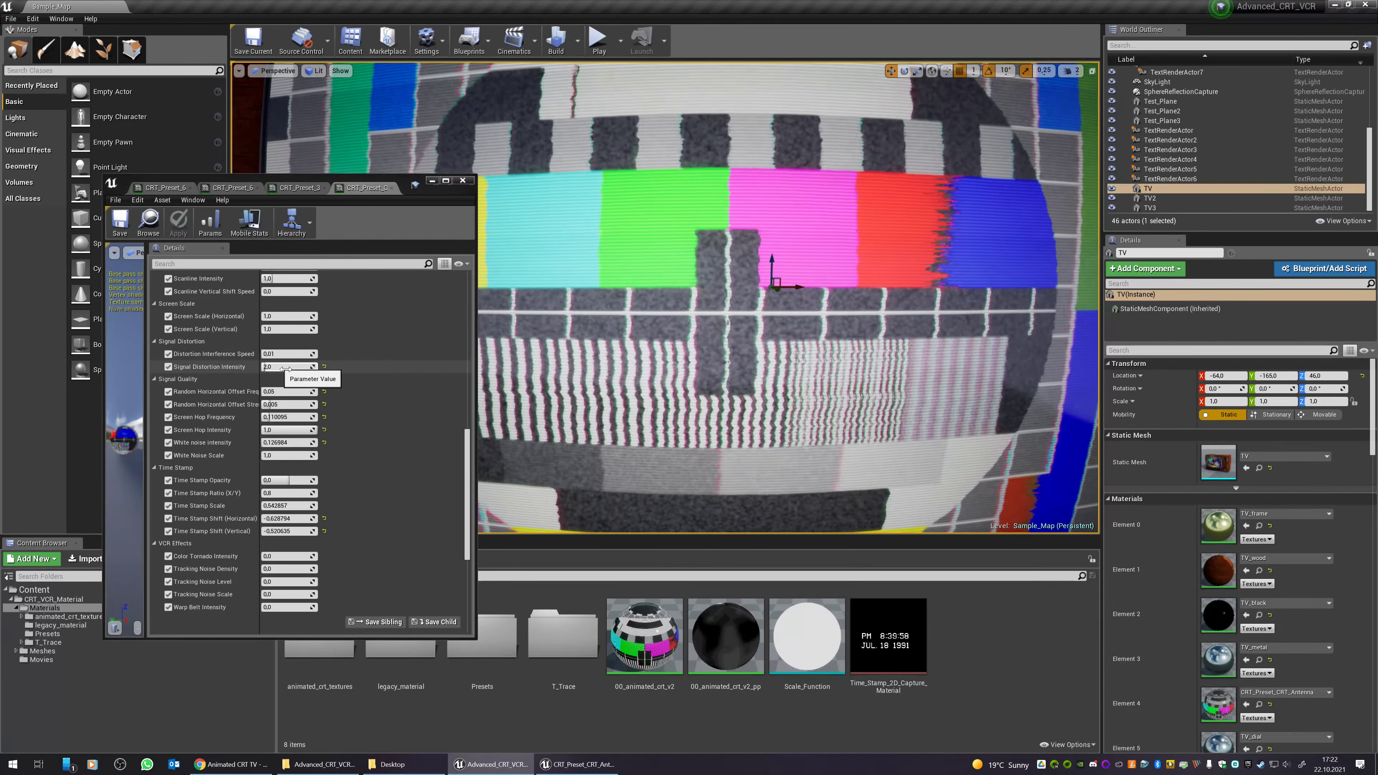
{"action": "mouse_move", "coordinate": [286, 367]}
{"action": "left_mouse_down"}
{"action": "mouse_move", "coordinate": [314, 367]}
{"action": "mouse_move", "coordinate": [277, 367]}
{"action": "mouse_move", "coordinate": [290, 367]}
{"action": "left_mouse_up"}
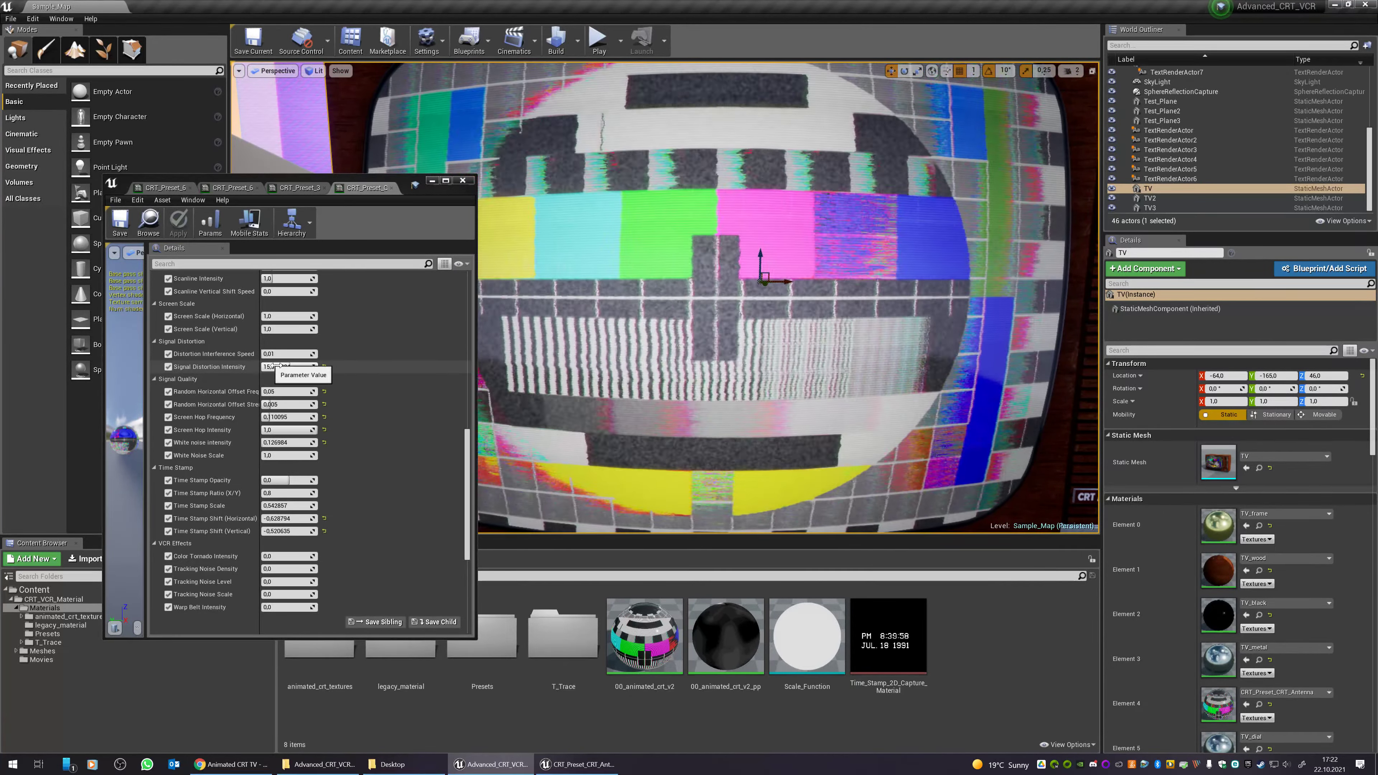
{"action": "left_click_drag", "start_coordinate": [276, 367], "coordinate": [293, 367]}
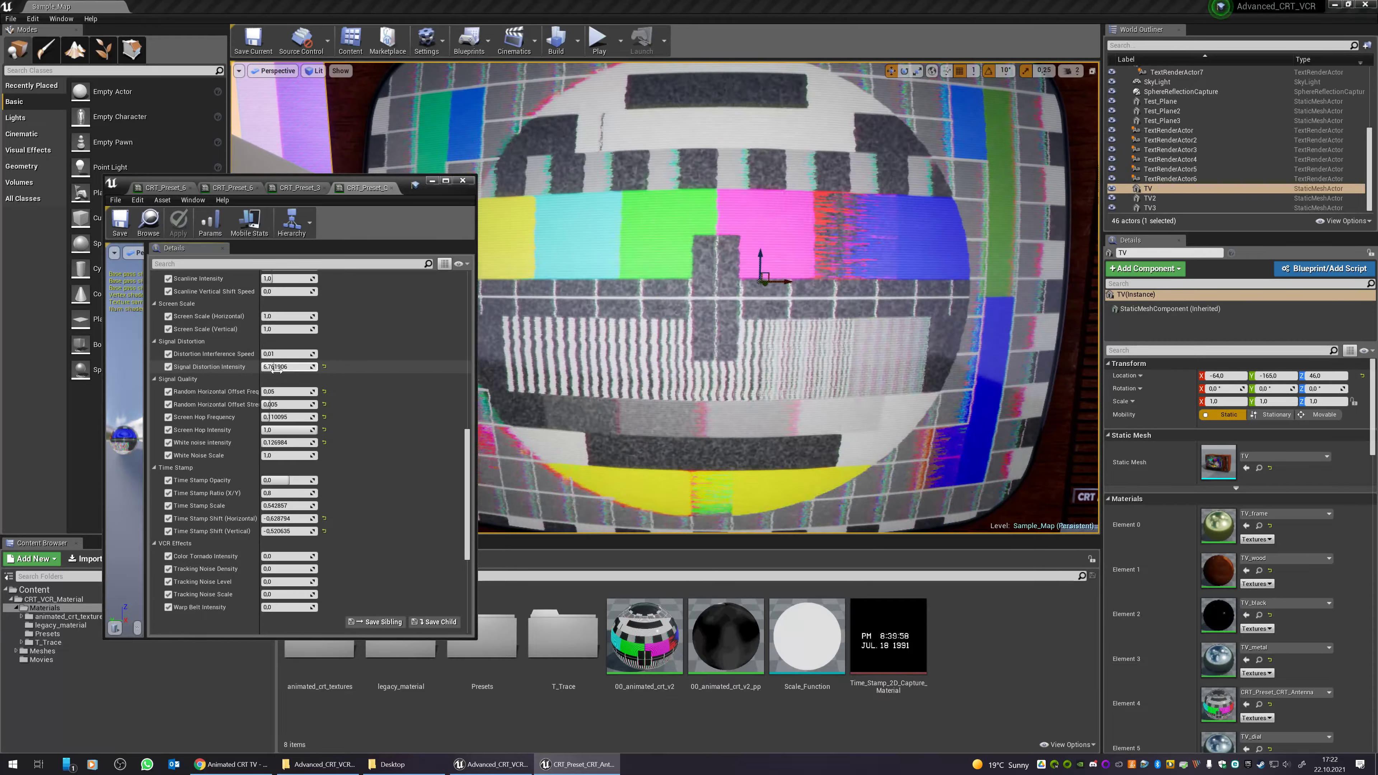
{"action": "left_click_drag", "start_coordinate": [276, 368], "coordinate": [265, 367]}
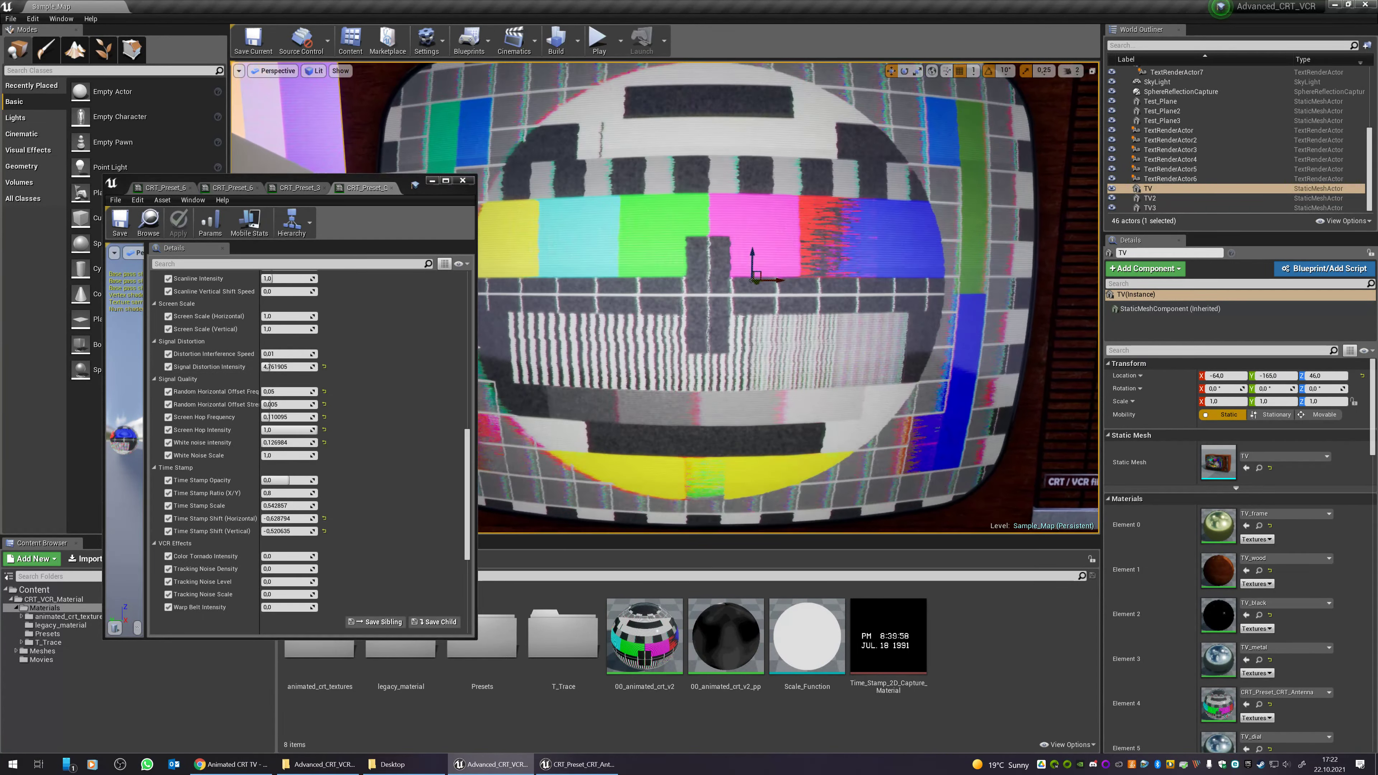
{"action": "left_click_drag", "start_coordinate": [271, 367], "coordinate": [282, 367]}
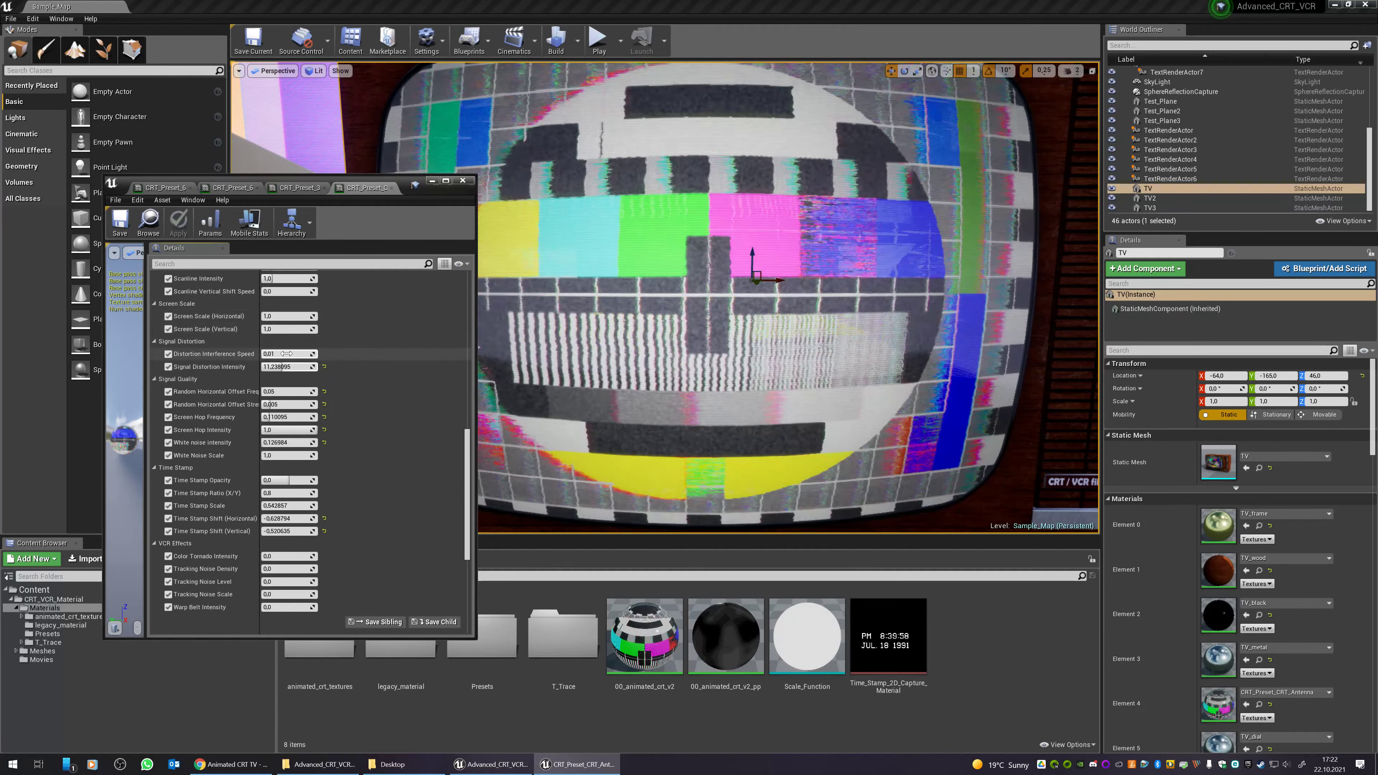
- Reduce Signal Distortion Intensity back to a mild level and check the TV's test pattern
{"action": "left_click_drag", "start_coordinate": [282, 367], "coordinate": [266, 367]}
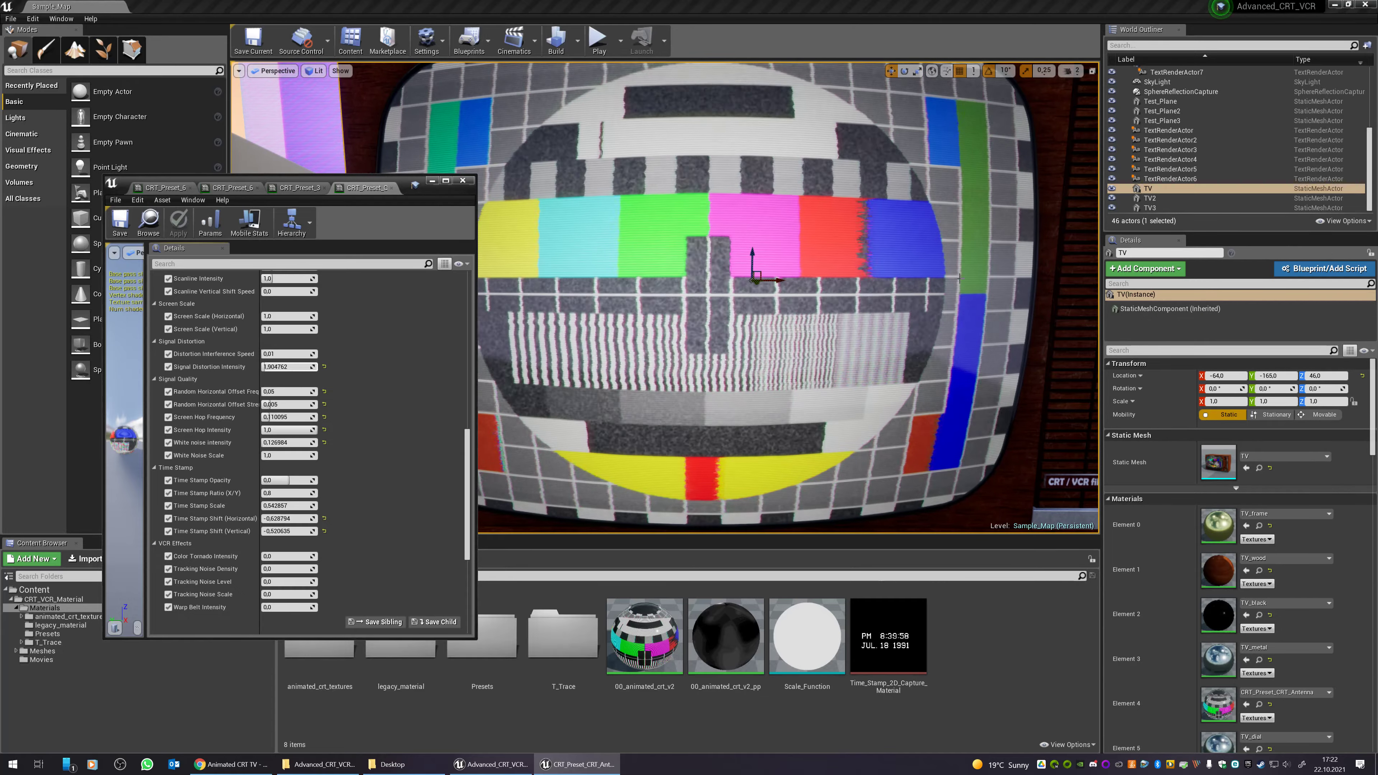
{"action": "left_click_drag", "start_coordinate": [927, 197], "coordinate": [911, 242]}
{"action": "left_click_drag", "start_coordinate": [762, 304], "coordinate": [778, 277]}
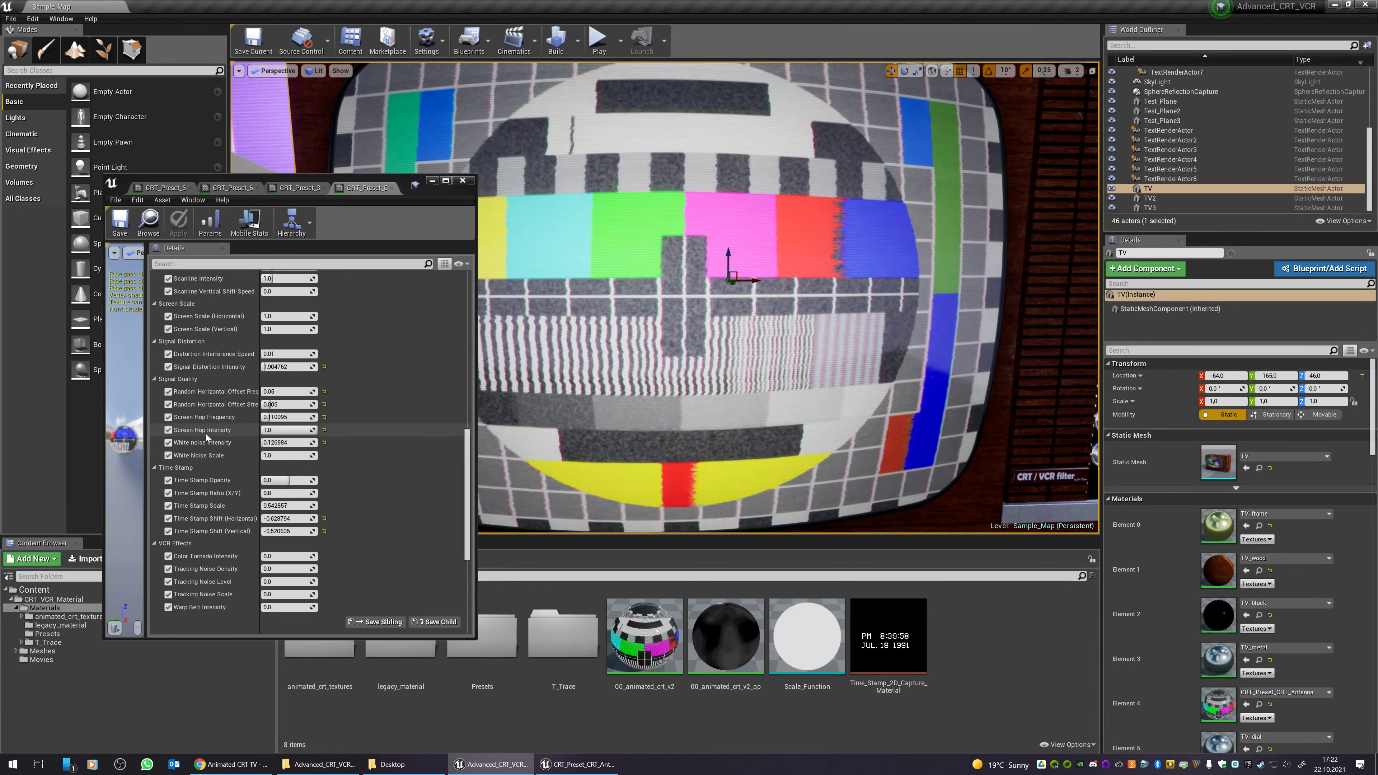
- Try Screen Hop Frequency at 0.5 in the antenna preset and raise it to 5.0
{"action": "left_click", "coordinate": [284, 417]}
{"action": "type", "text": "0,5"}
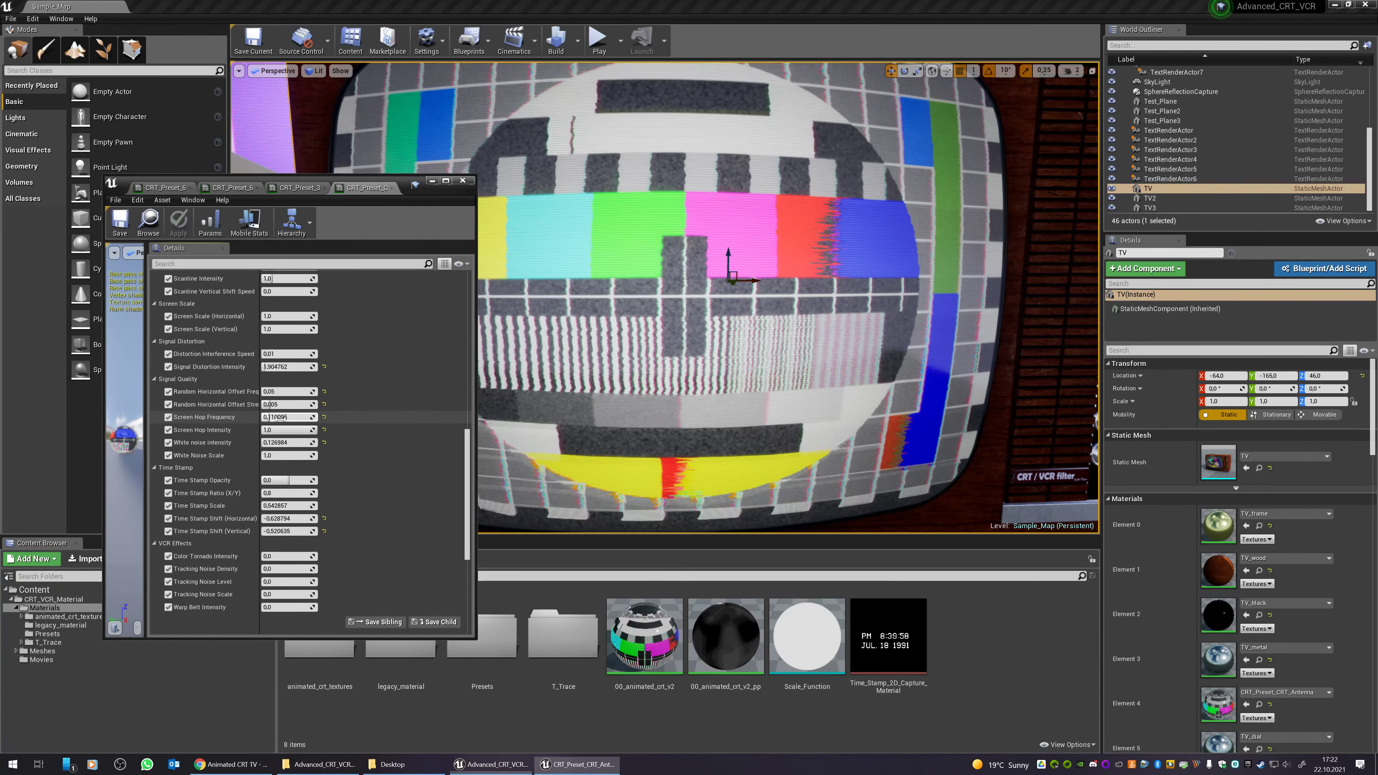
{"action": "key", "text": "Return"}
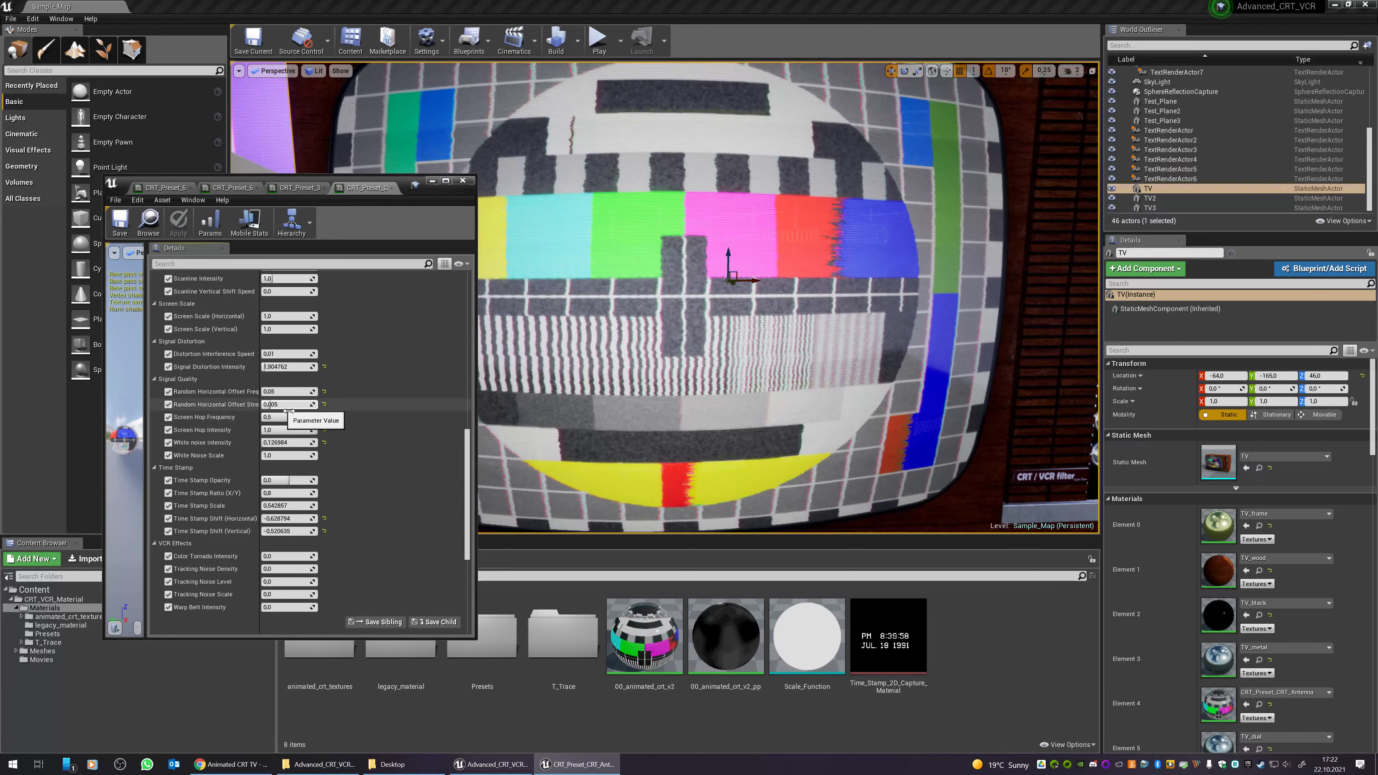
{"action": "left_click", "coordinate": [283, 417]}
{"action": "key", "text": "Return"}
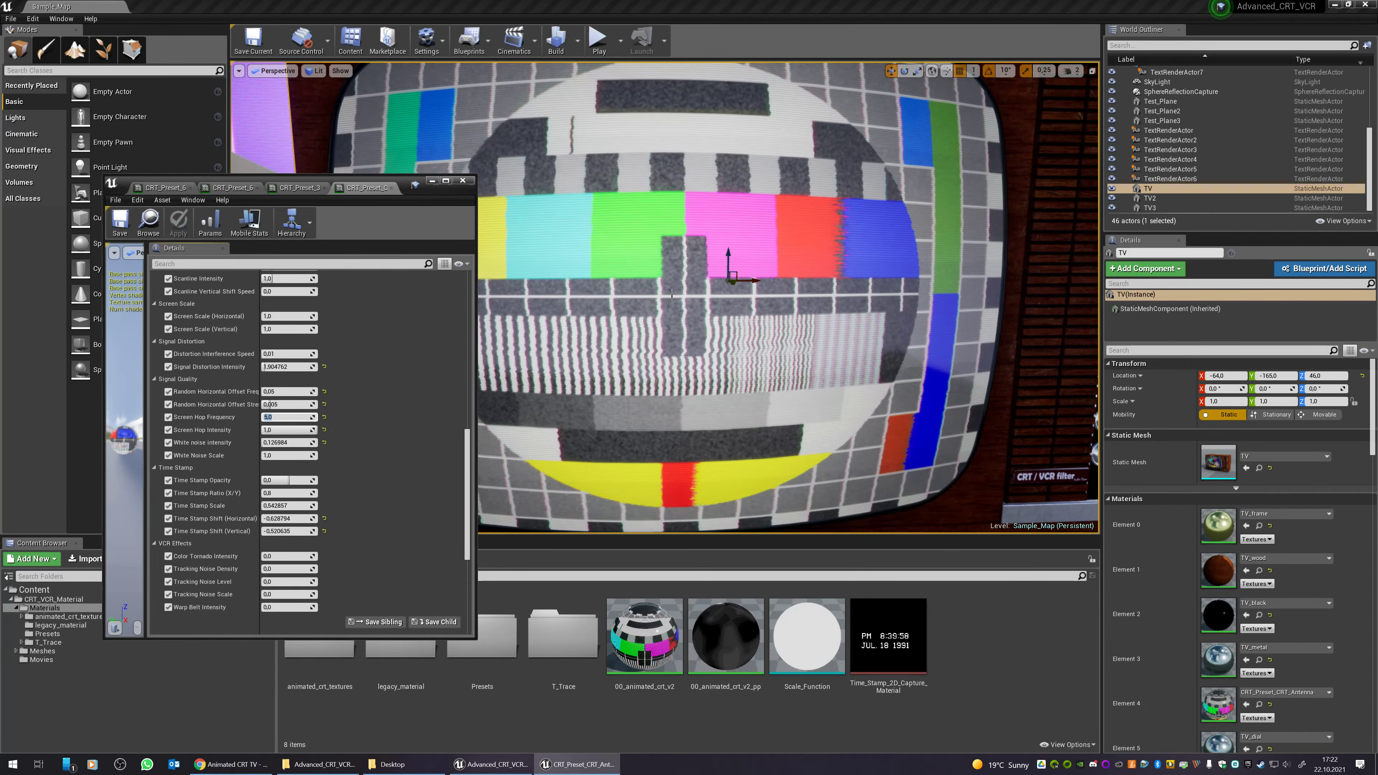
{"action": "key", "text": "Tab"}
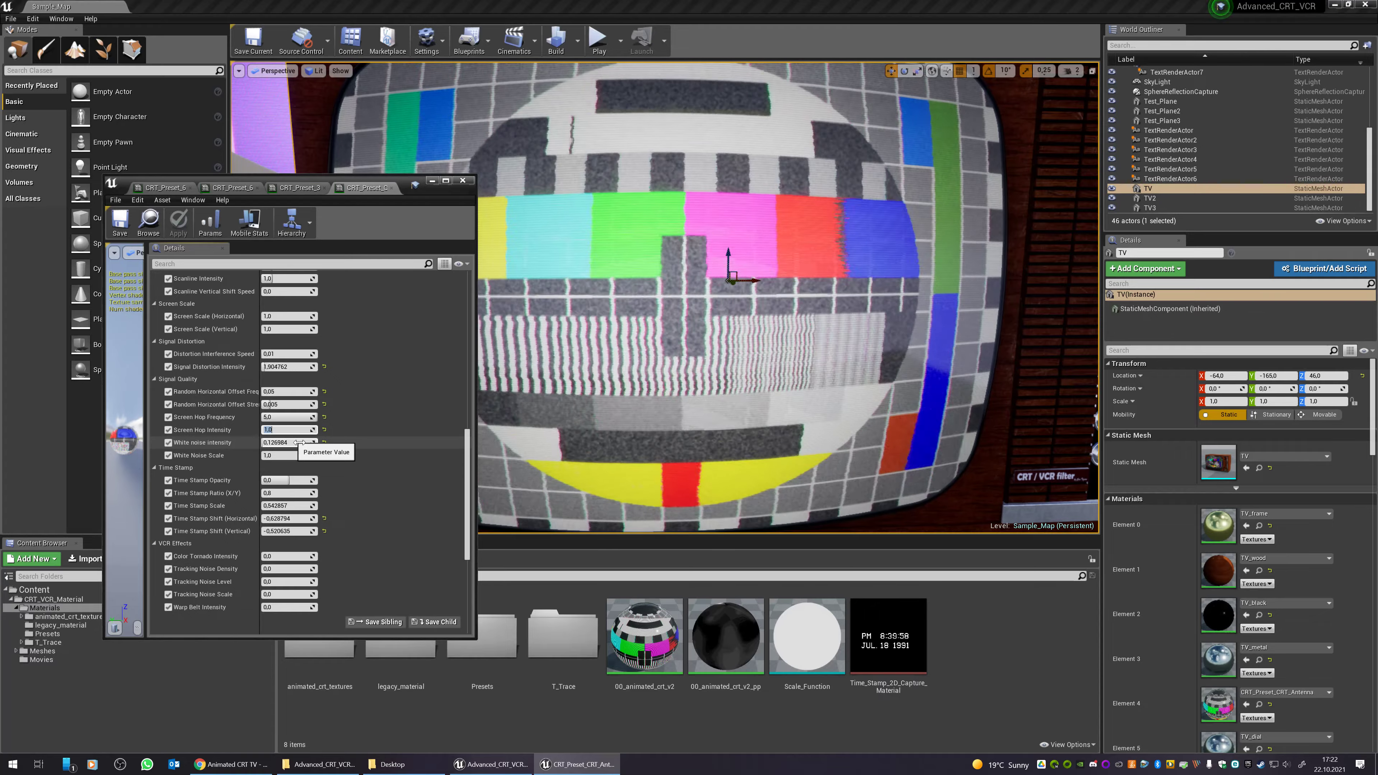
- Try Screen Hop Intensity at 0.5 and 0.1 in the antenna preset, and set it to 10
{"action": "type", "text": ","}
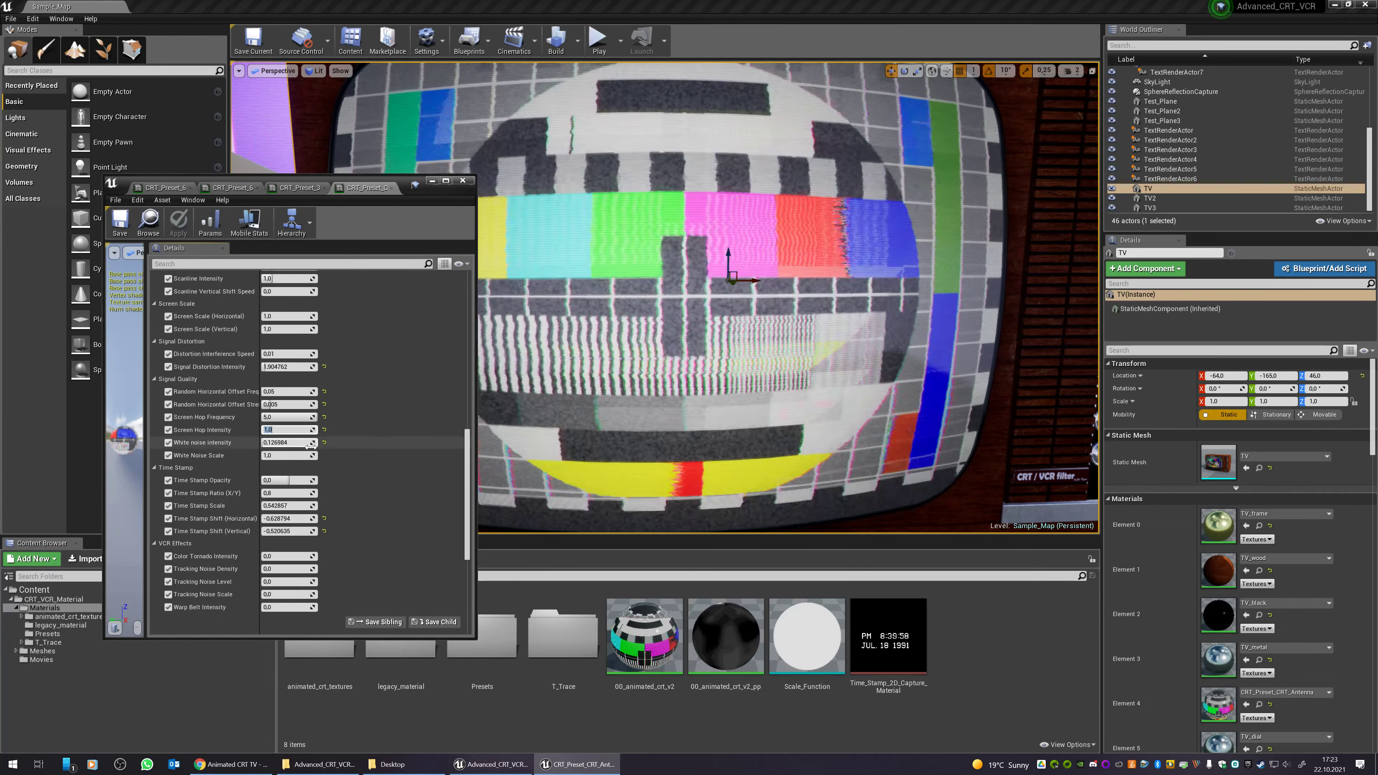
{"action": "type", "text": "5"}
{"action": "key", "text": "Return"}
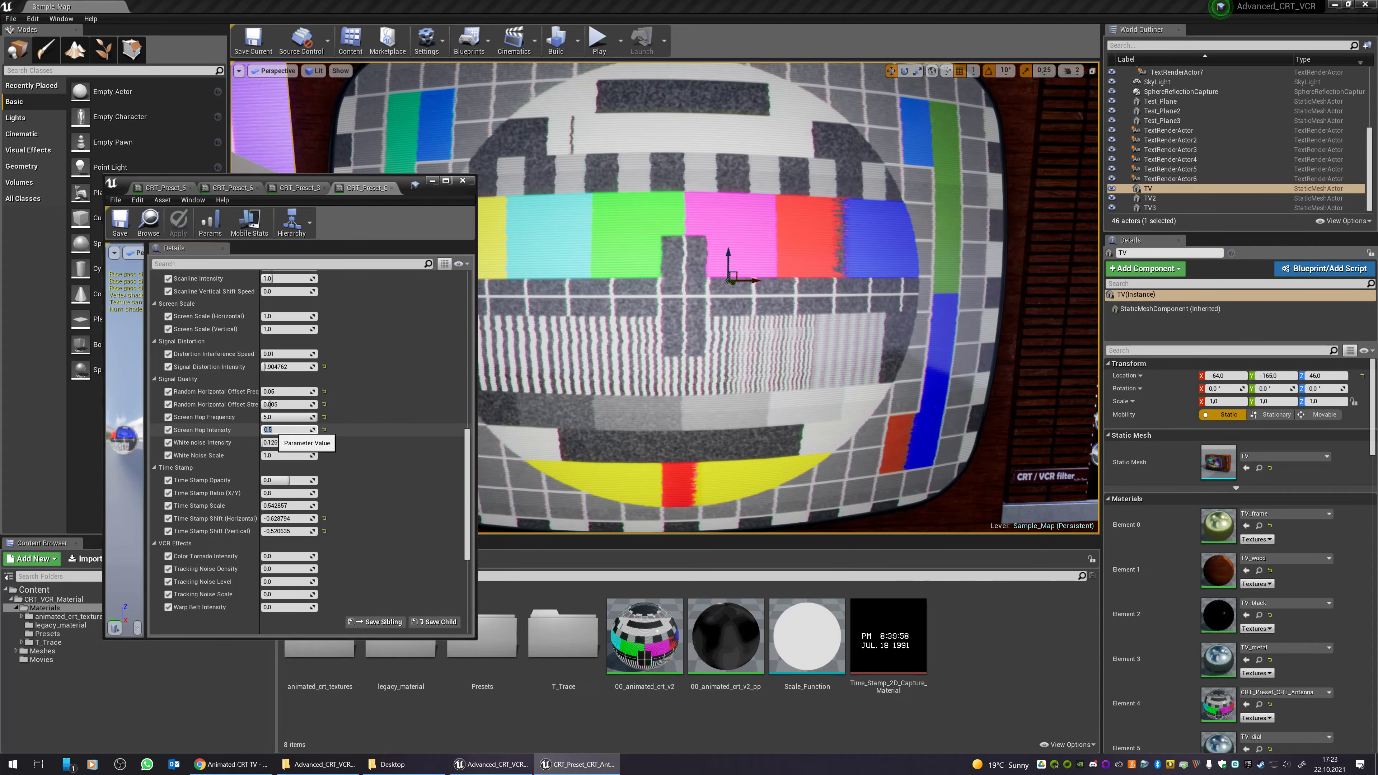
{"action": "type", "text": "0,1"}
{"action": "key", "text": "Return"}
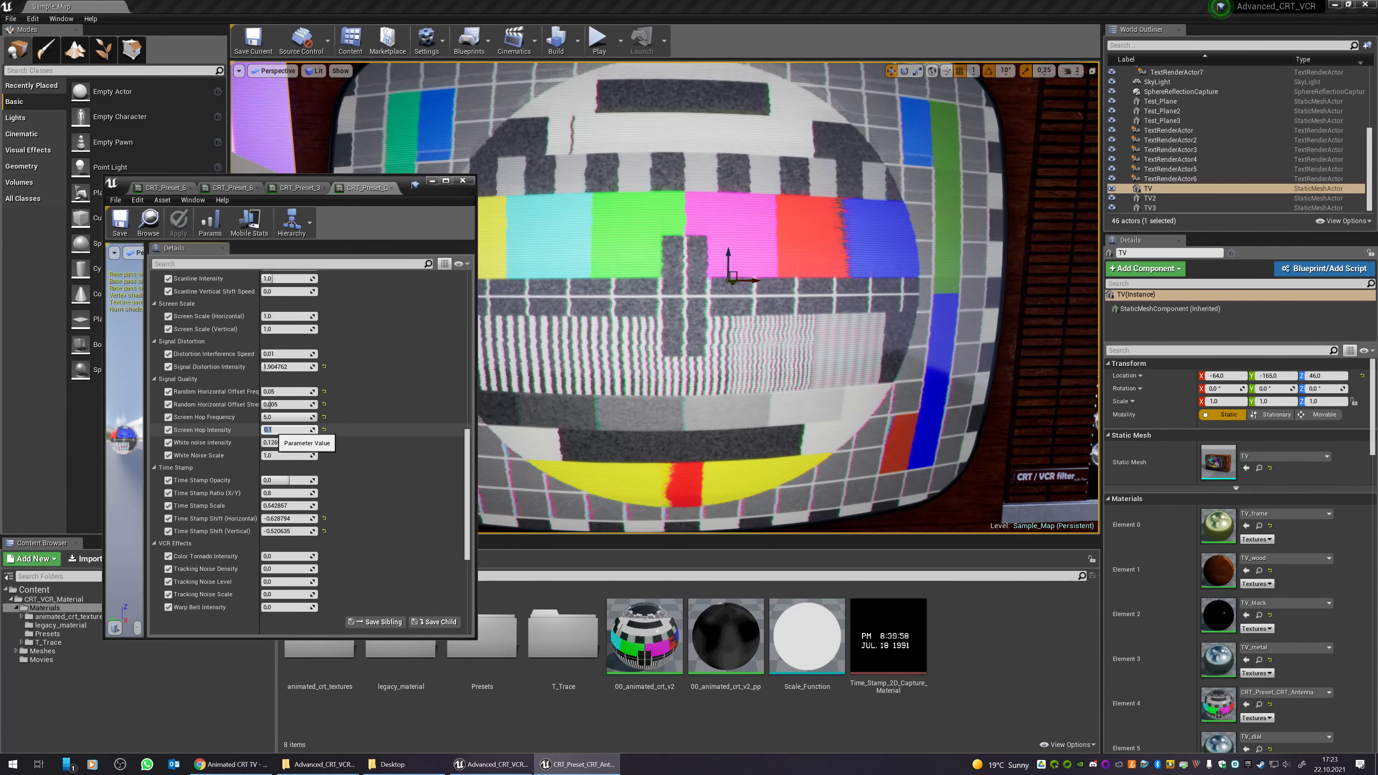
{"action": "type", "text": "10"}
{"action": "key", "text": "Return"}
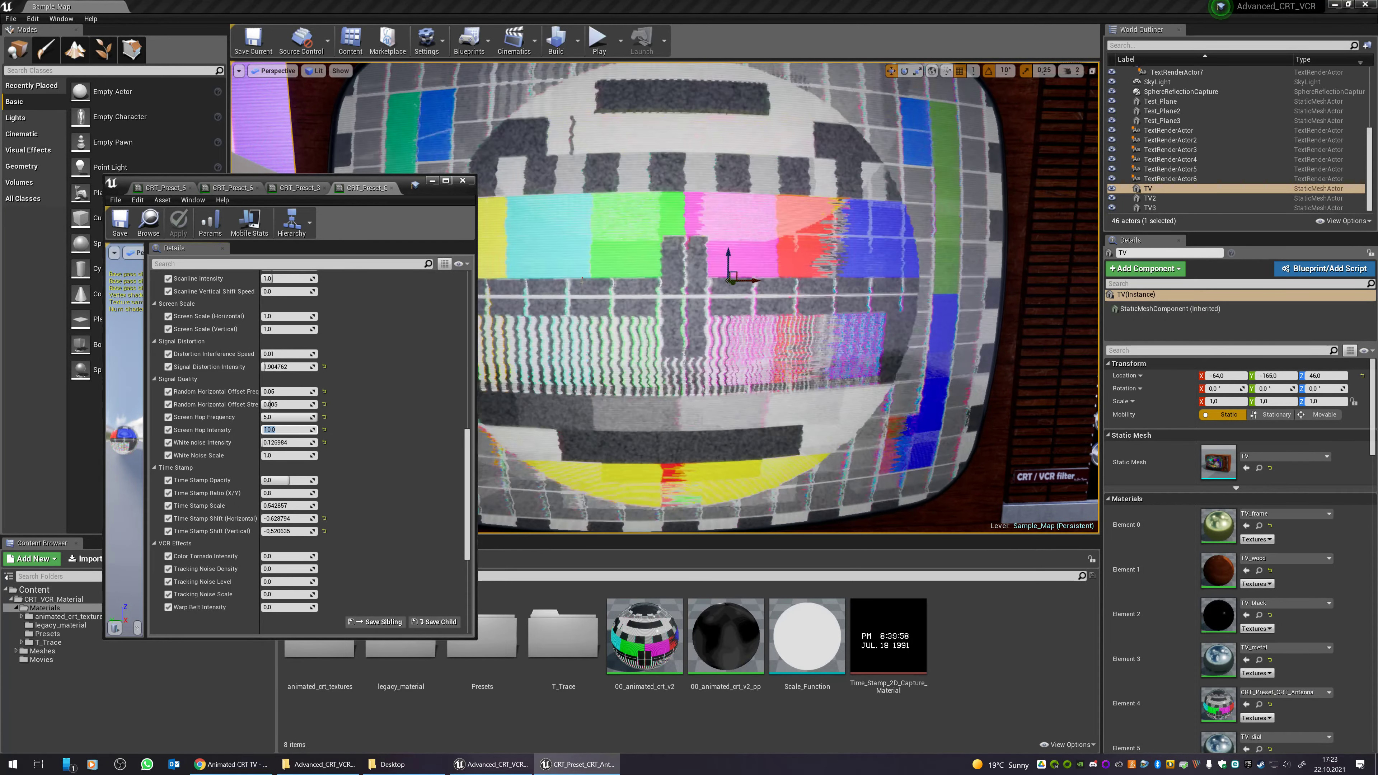
- Select TV3, the TV showing the time stamp, and open its CRT_Preset_VCR material for editing
{"action": "left_click_drag", "start_coordinate": [671, 330], "coordinate": [660, 360]}
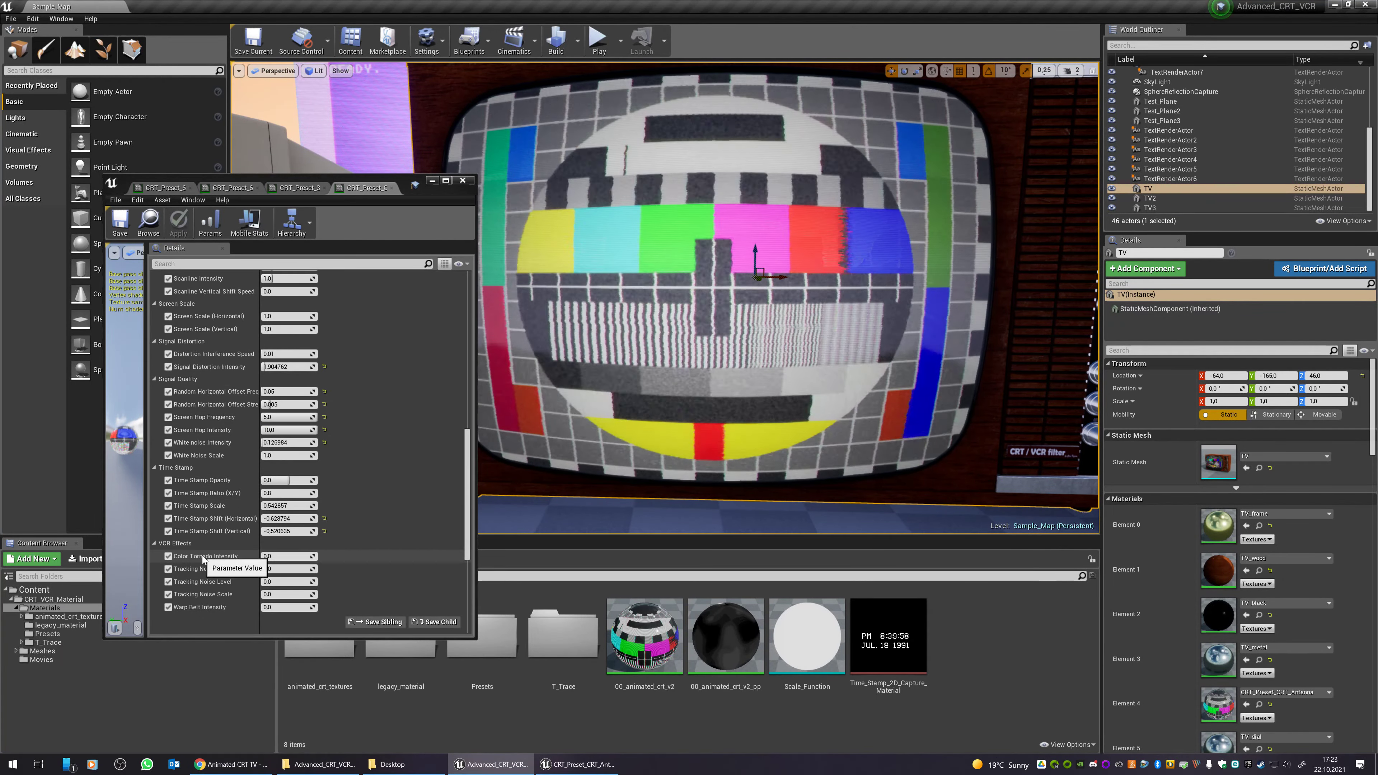
{"action": "left_click_drag", "start_coordinate": [624, 303], "coordinate": [737, 271]}
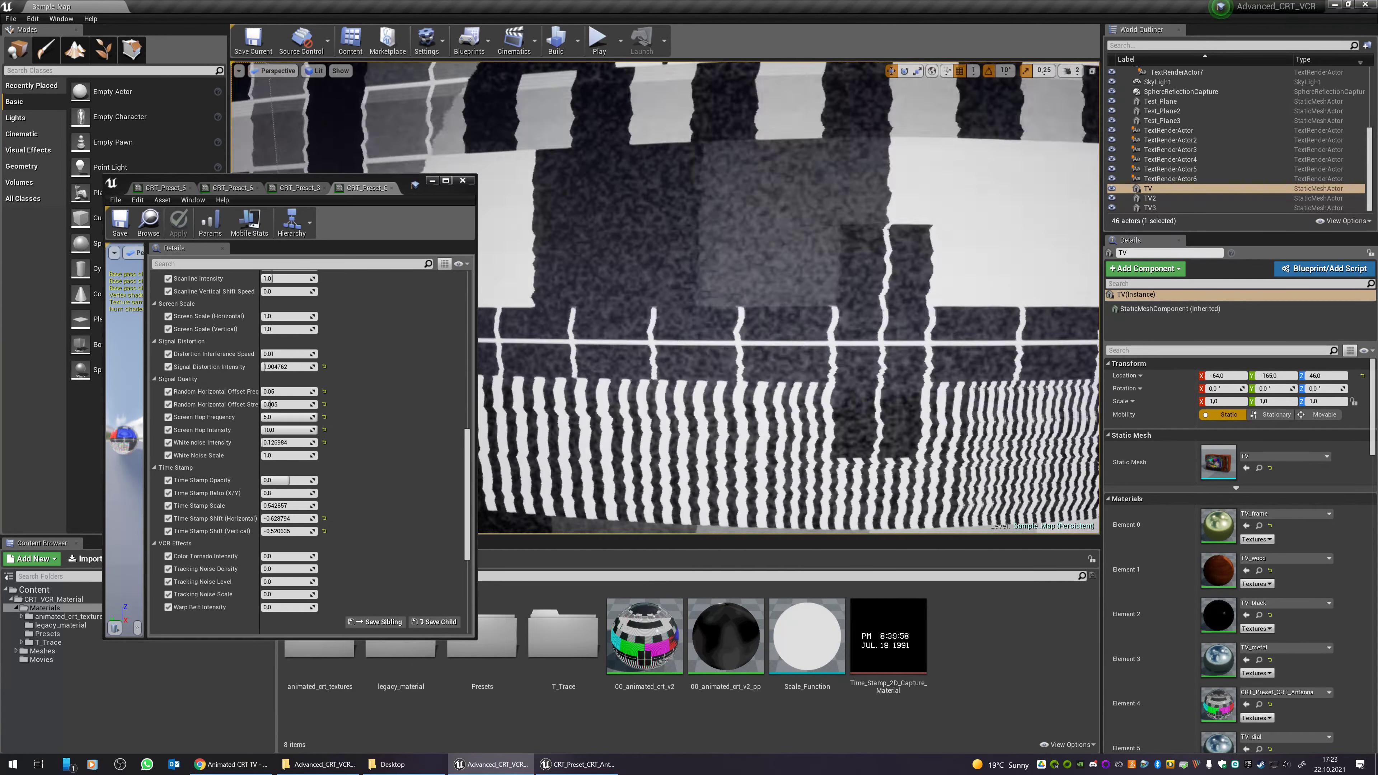
{"action": "scroll", "coordinate": [665, 297], "scroll_direction": "down", "scroll_amount": 5}
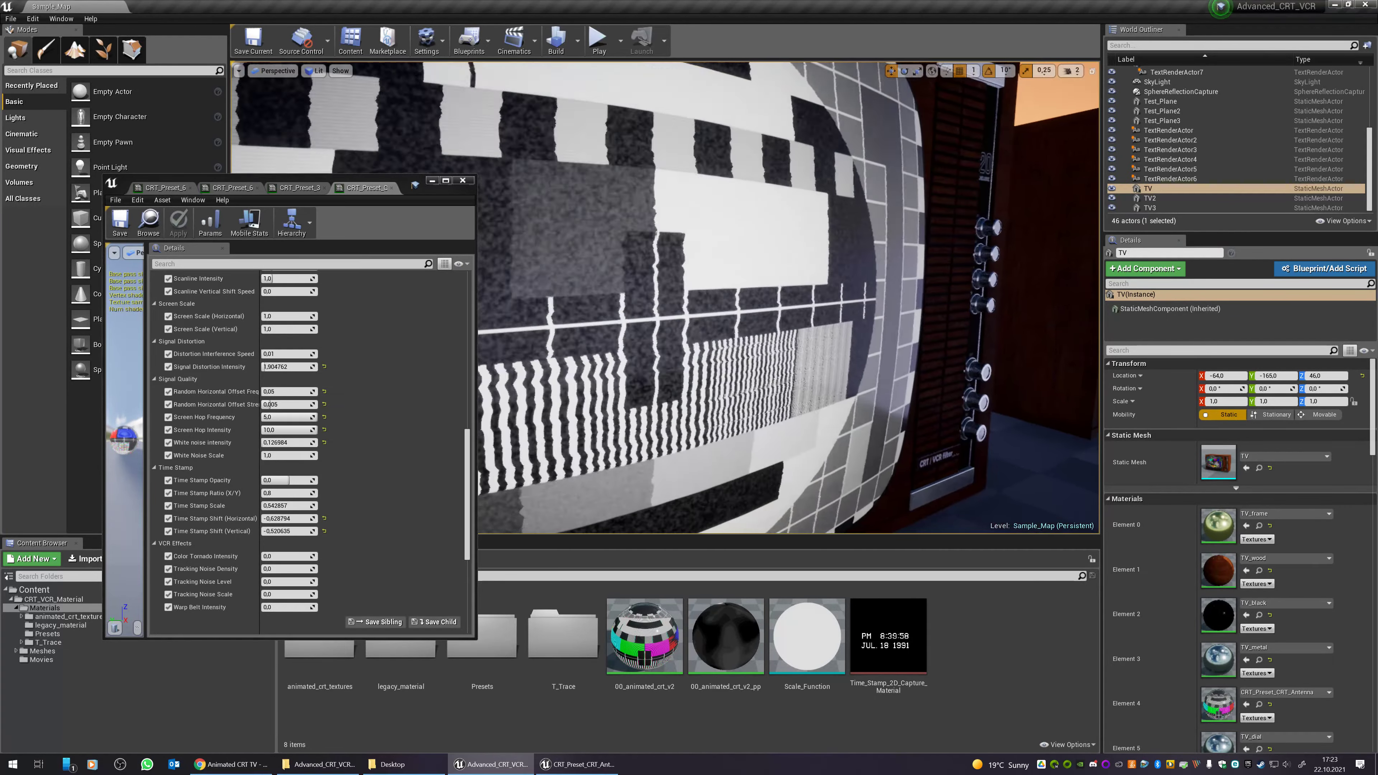
{"action": "scroll", "coordinate": [664, 297], "scroll_direction": "up", "scroll_amount": 3}
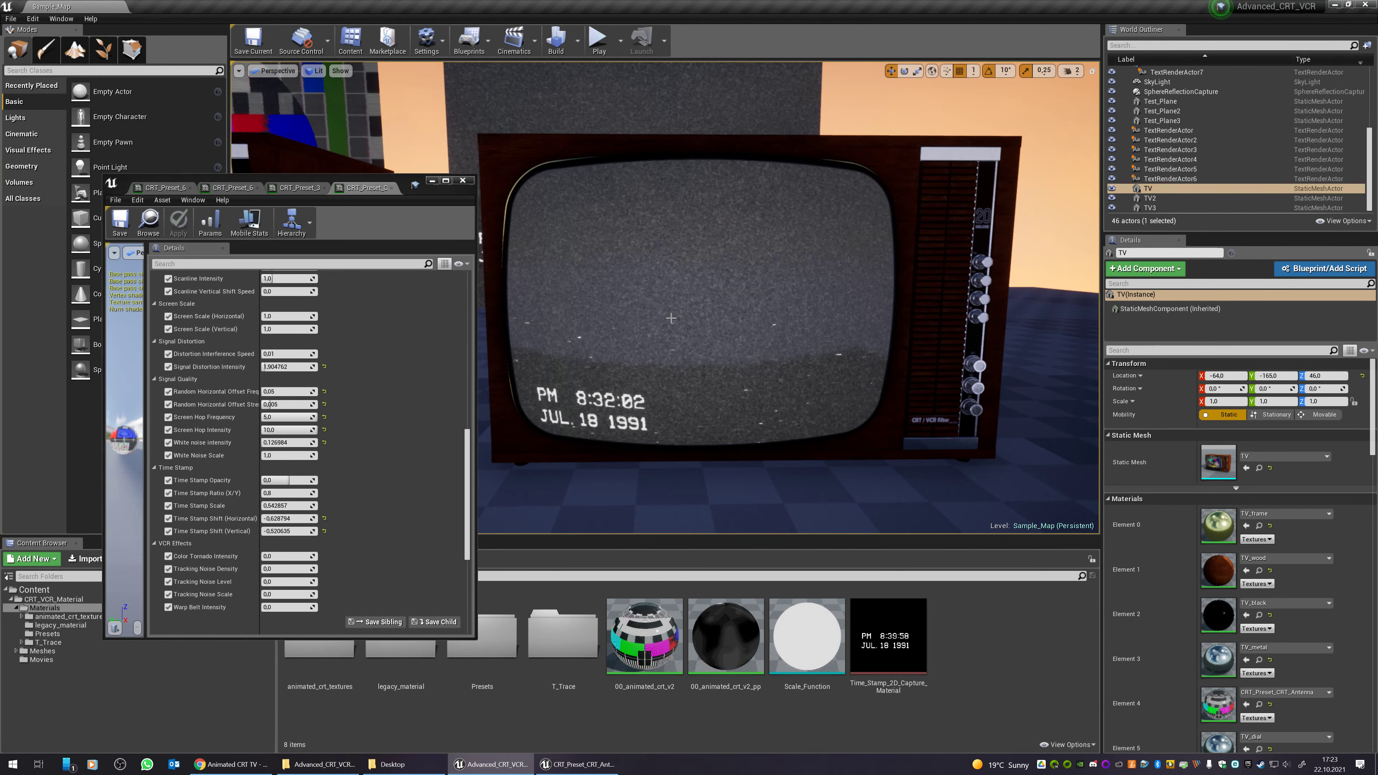
{"action": "left_click", "coordinate": [684, 301]}
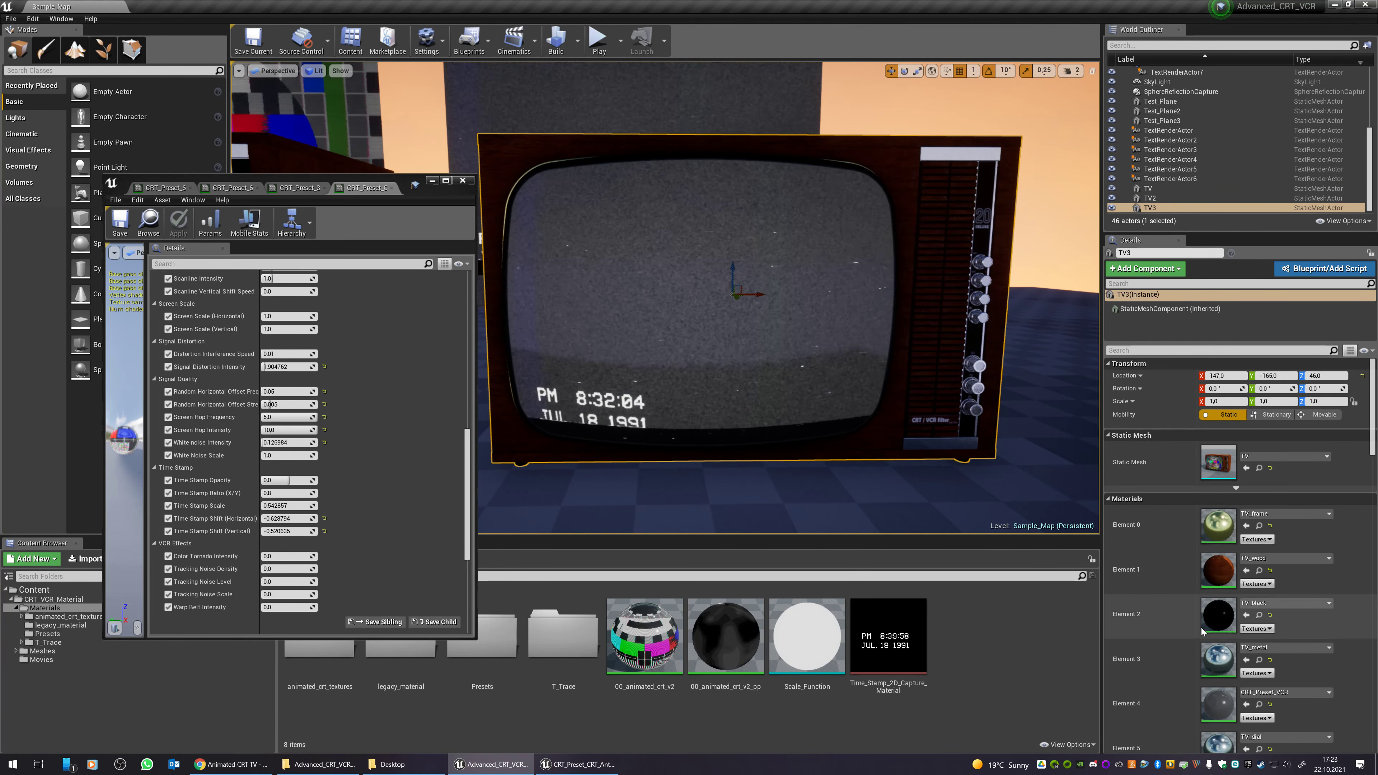
{"action": "double_click", "coordinate": [1219, 701]}
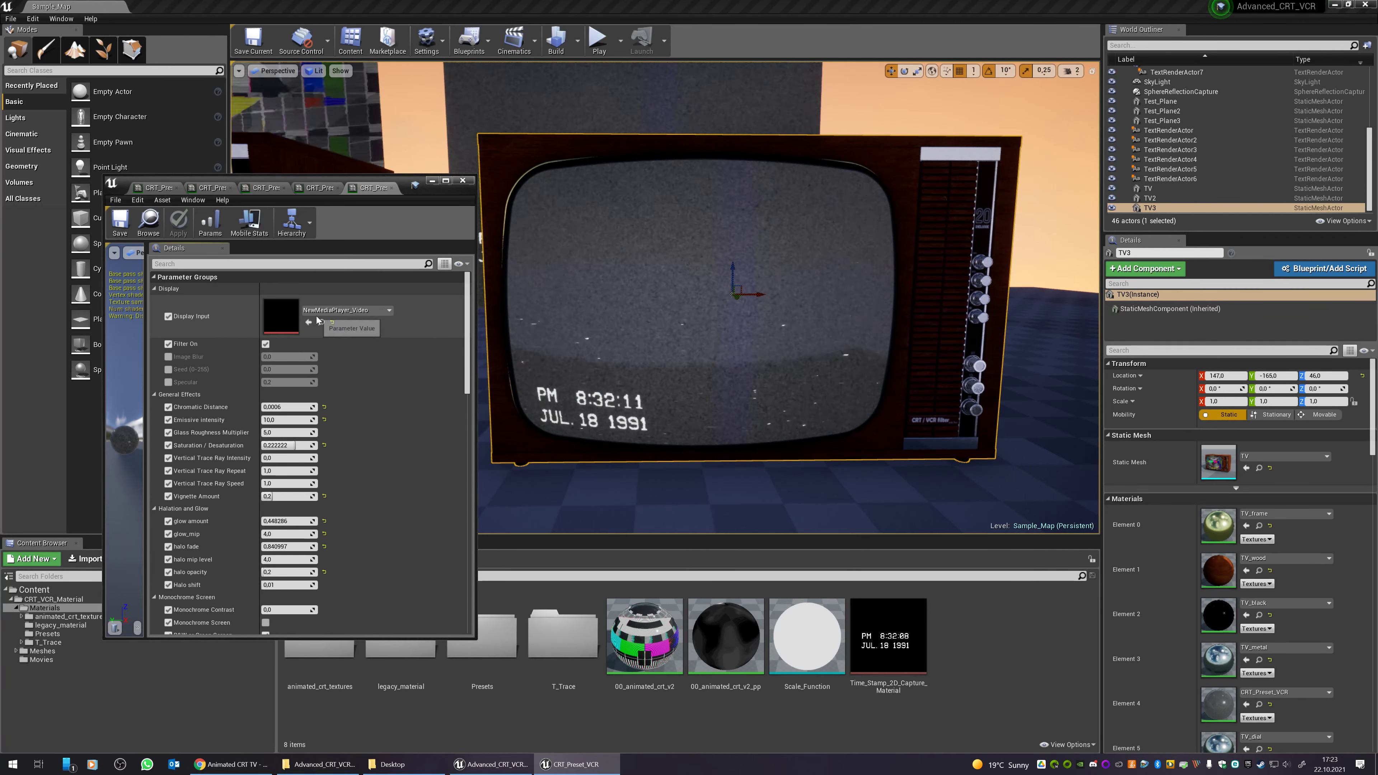
- Open the media player behind the VCR preset's Display Input and play video_template_retro_scene on TV3
{"action": "double_click", "coordinate": [279, 314]}
{"action": "double_click", "coordinate": [383, 394]}
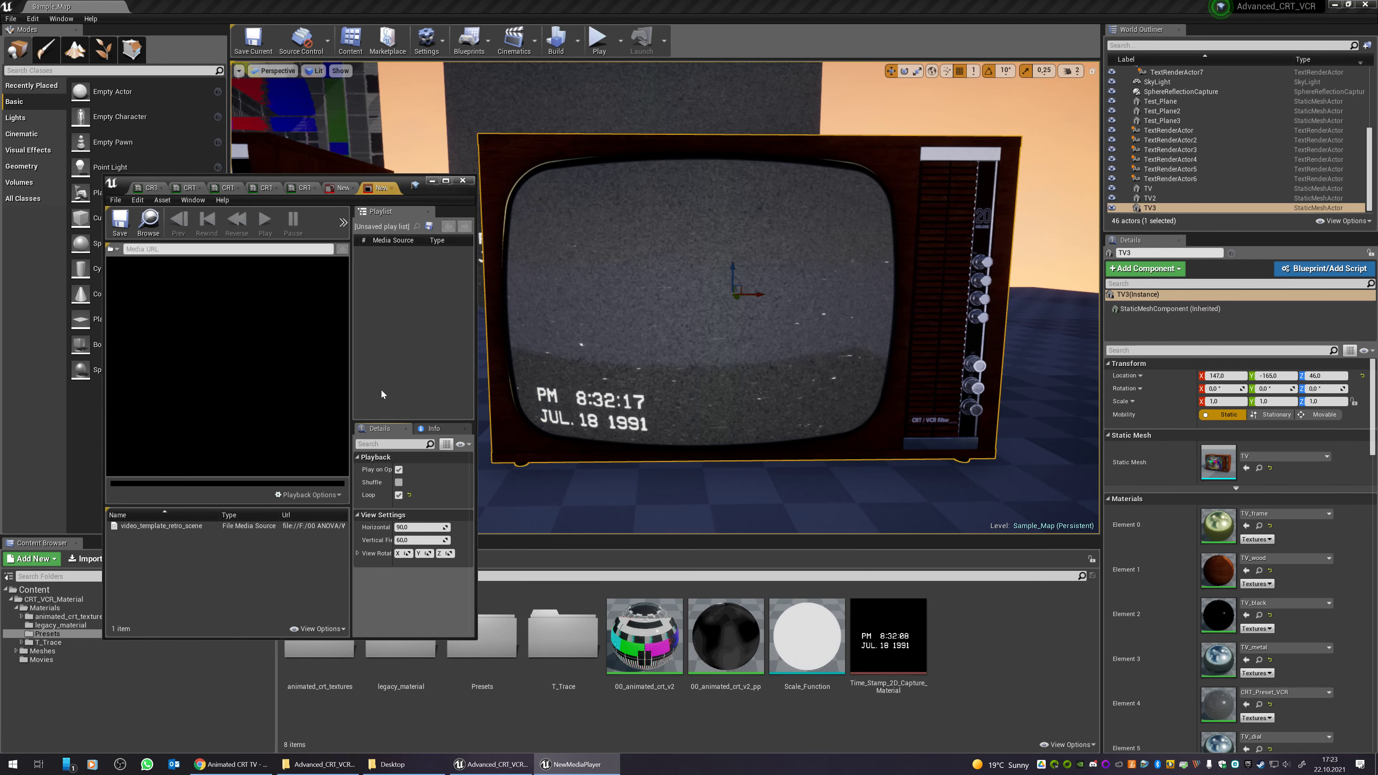
{"action": "double_click", "coordinate": [151, 526]}
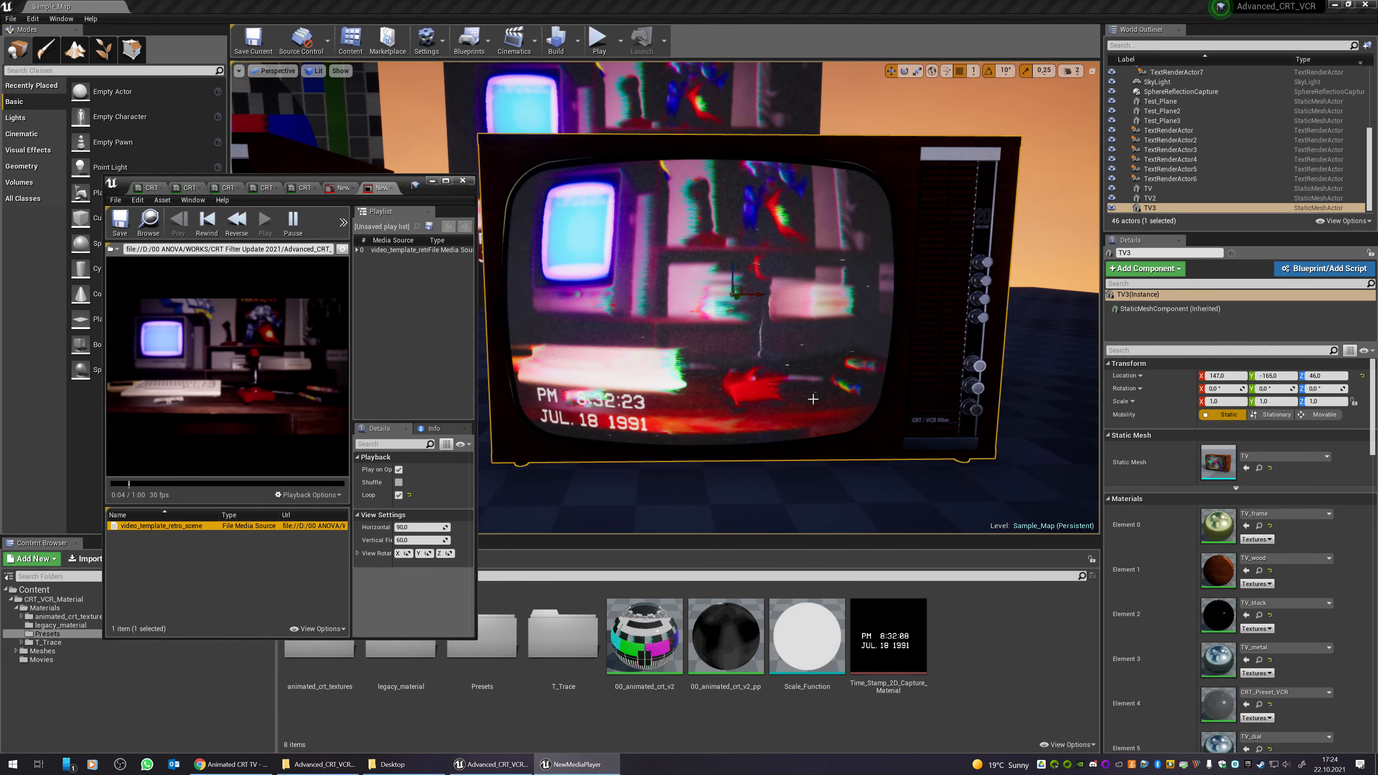
{"action": "left_click_drag", "start_coordinate": [793, 399], "coordinate": [798, 342]}
{"action": "right_click_drag", "start_coordinate": [797, 342], "coordinate": [865, 298]}
{"action": "right_click_drag", "start_coordinate": [700, 304], "coordinate": [680, 379]}
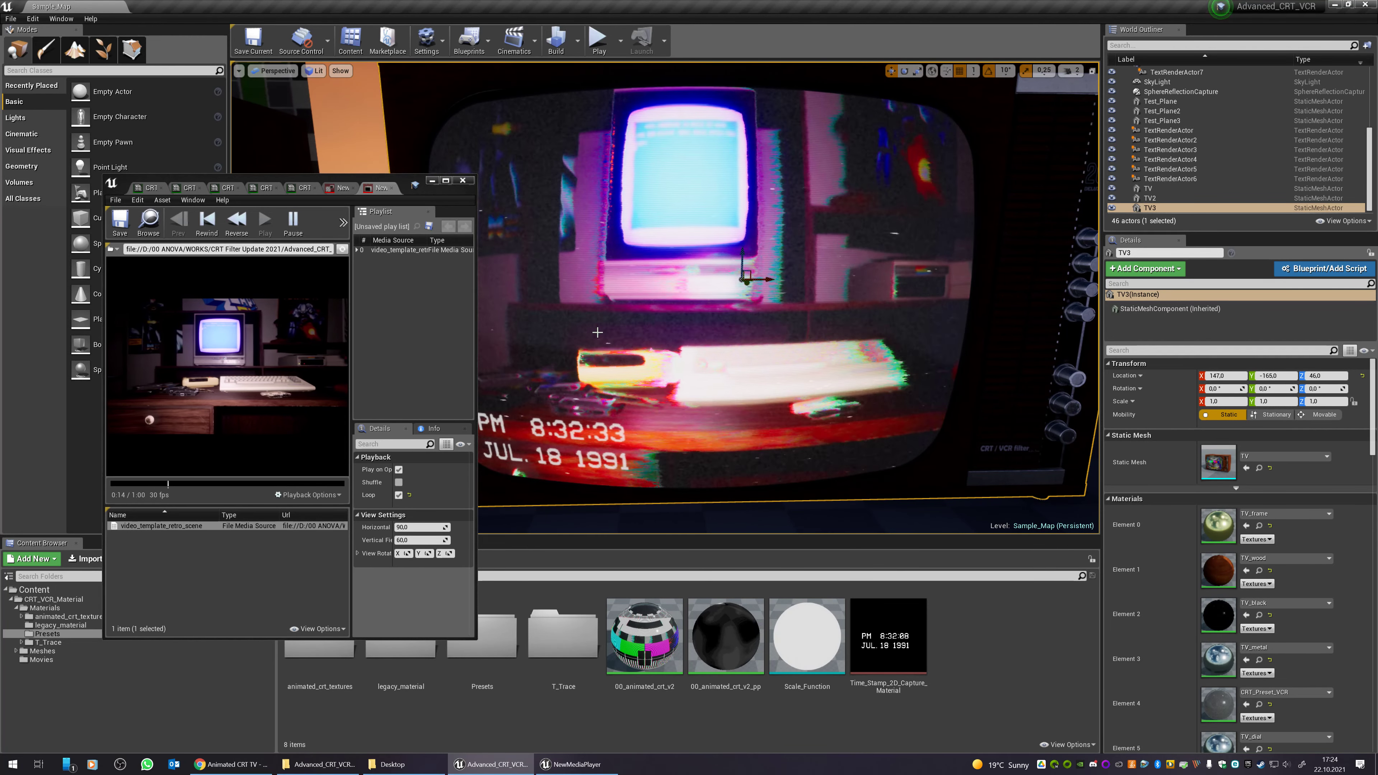
- Look through the VCR preset's parameter groups, from Display and Halation and Glow to Time Stamp and VCR Effects
{"action": "left_click", "coordinate": [302, 187]}
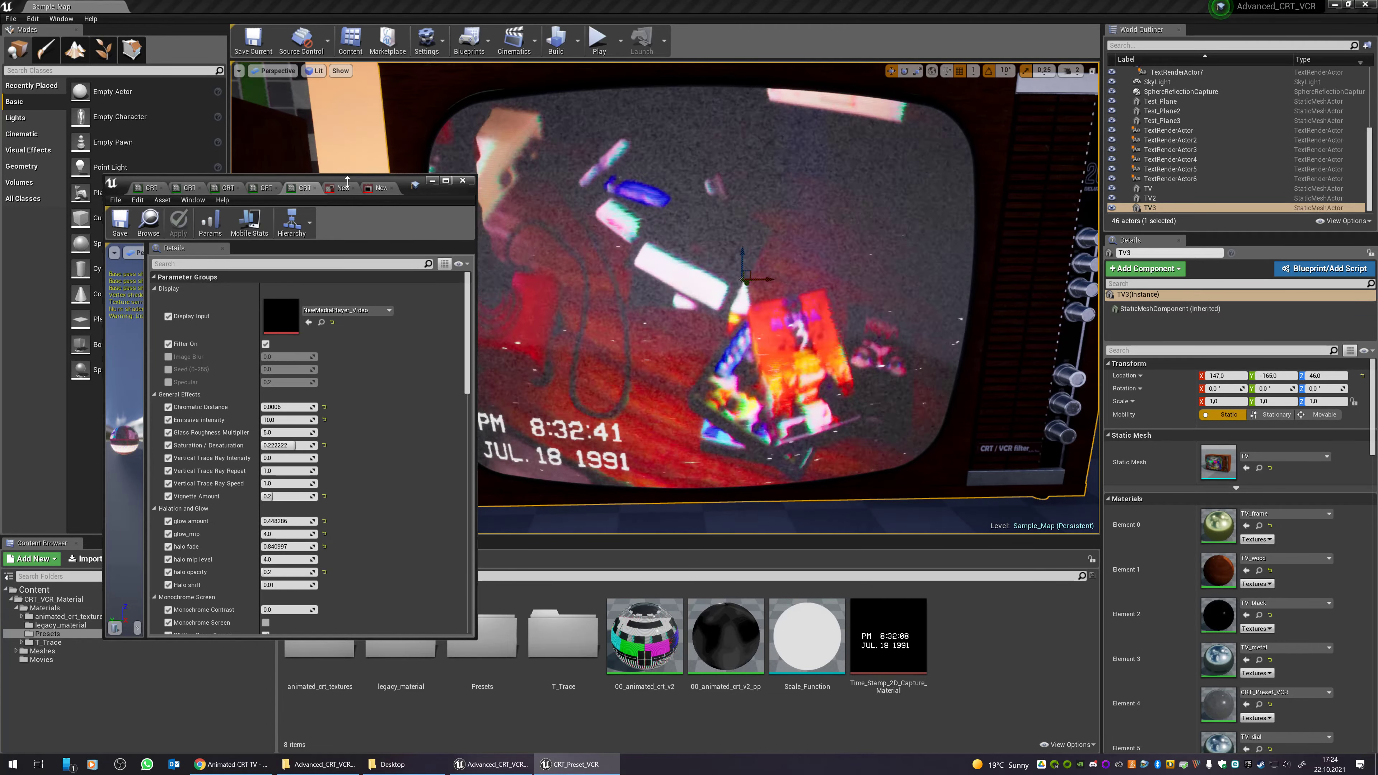
{"action": "left_click_drag", "start_coordinate": [342, 180], "coordinate": [281, 213]}
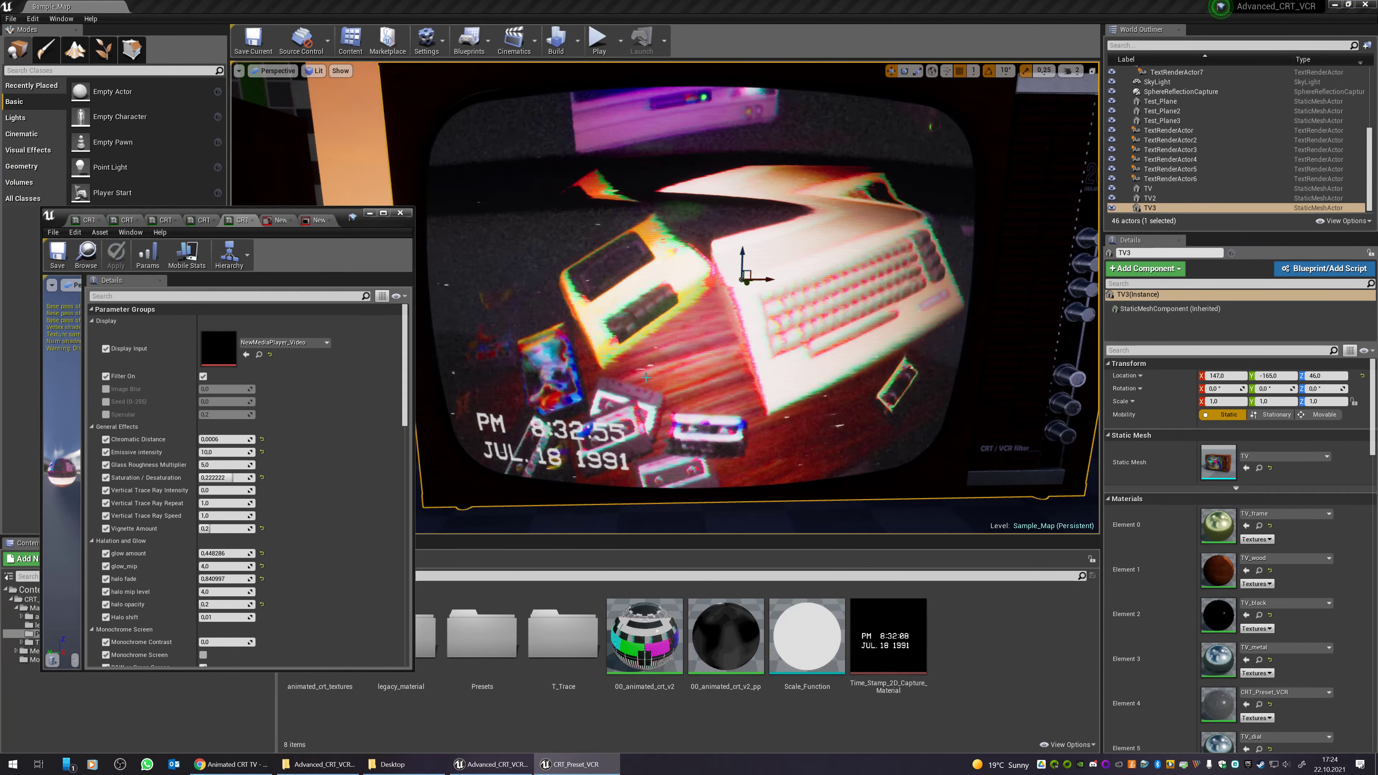
{"action": "mouse_move", "coordinate": [634, 342]}
{"action": "right_mouse_down"}
{"action": "mouse_move", "coordinate": [662, 326]}
{"action": "mouse_move", "coordinate": [635, 332]}
{"action": "mouse_move", "coordinate": [635, 319]}
{"action": "mouse_move", "coordinate": [642, 329]}
{"action": "right_mouse_up"}
{"action": "key", "text": "w"}
{"action": "key", "text": "s"}
{"action": "scroll", "coordinate": [161, 560], "scroll_direction": "down", "scroll_amount": 3}
{"action": "scroll", "coordinate": [157, 592], "scroll_direction": "down", "scroll_amount": 6}
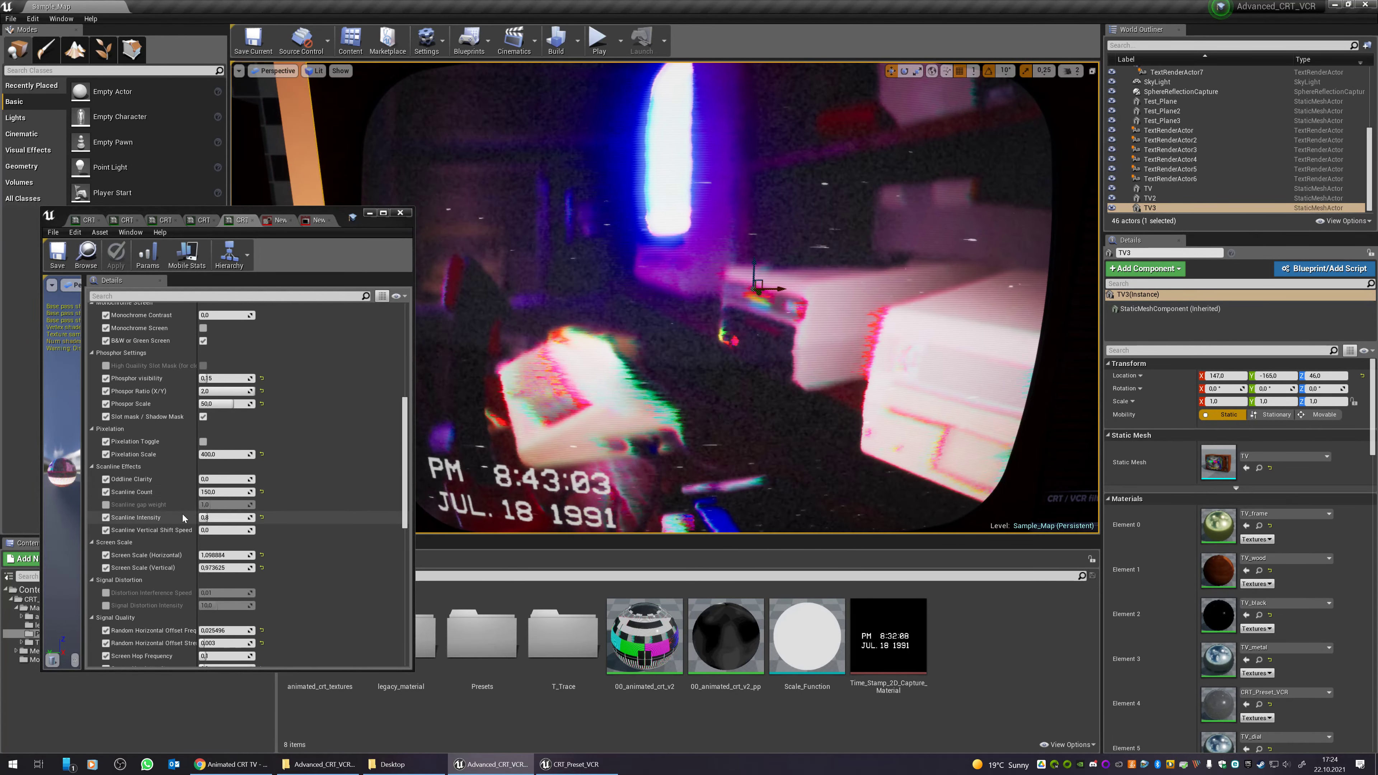
{"action": "scroll", "coordinate": [139, 578], "scroll_direction": "down", "scroll_amount": 3}
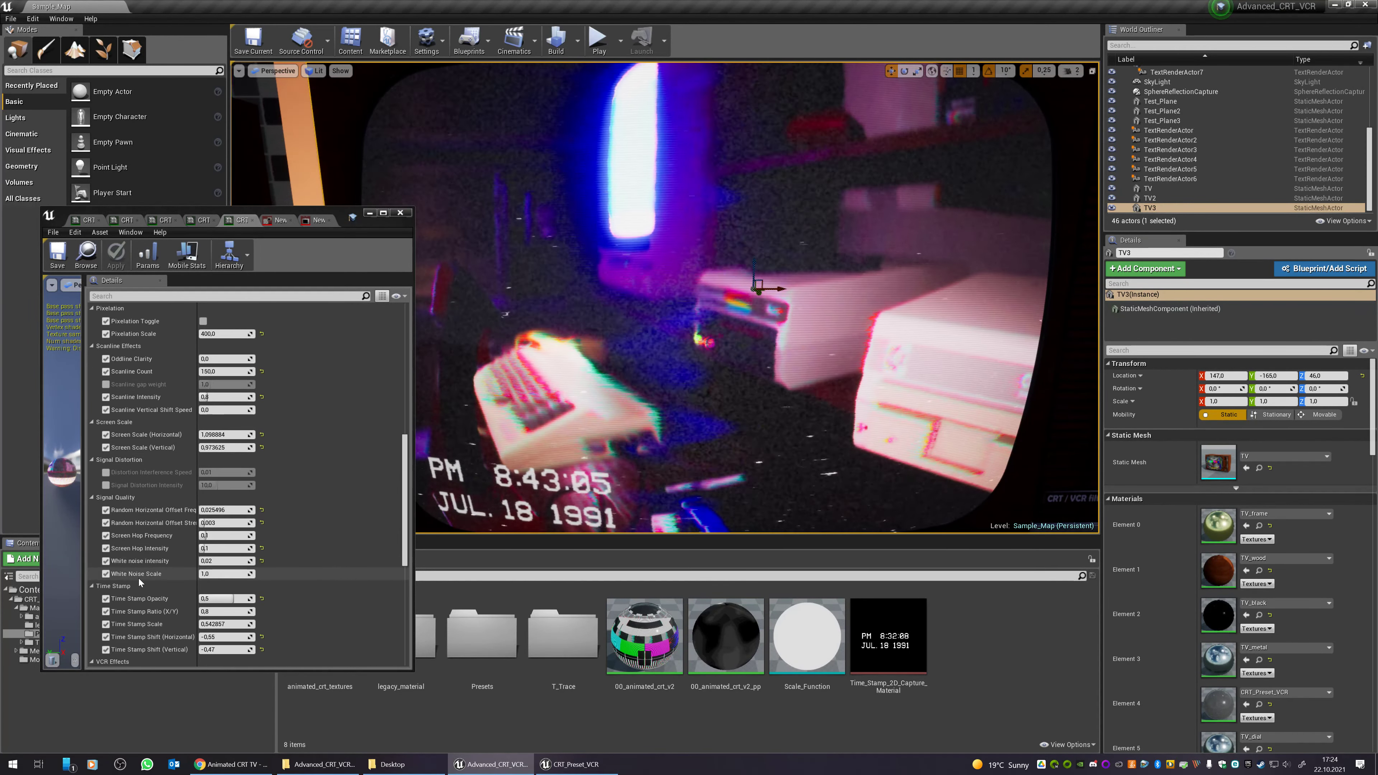
{"action": "scroll", "coordinate": [171, 579], "scroll_direction": "down", "scroll_amount": 3}
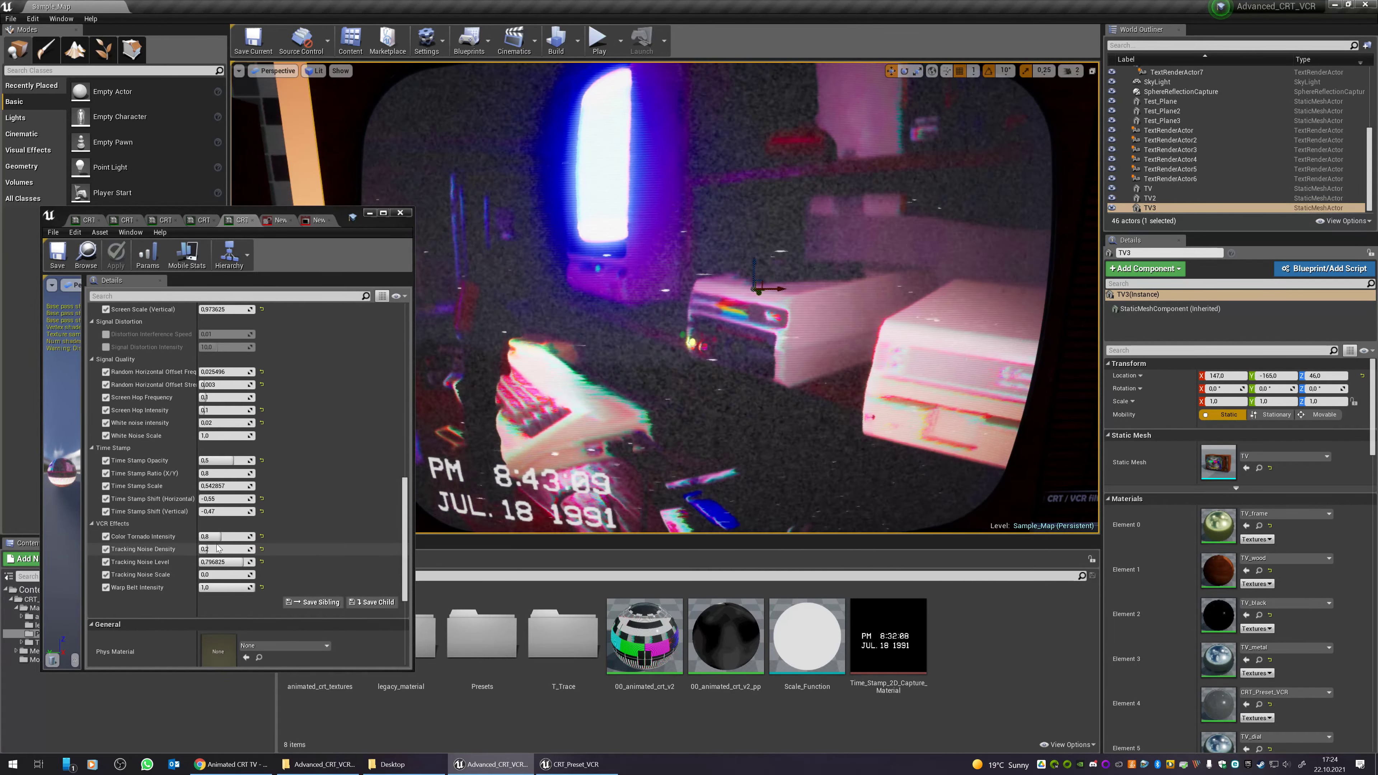
- Try high Tracking Noise Density and Level values in the VCR preset, and set Density to about 0.75 and Level to about 0.39
{"action": "left_click_drag", "start_coordinate": [227, 553], "coordinate": [229, 549]}
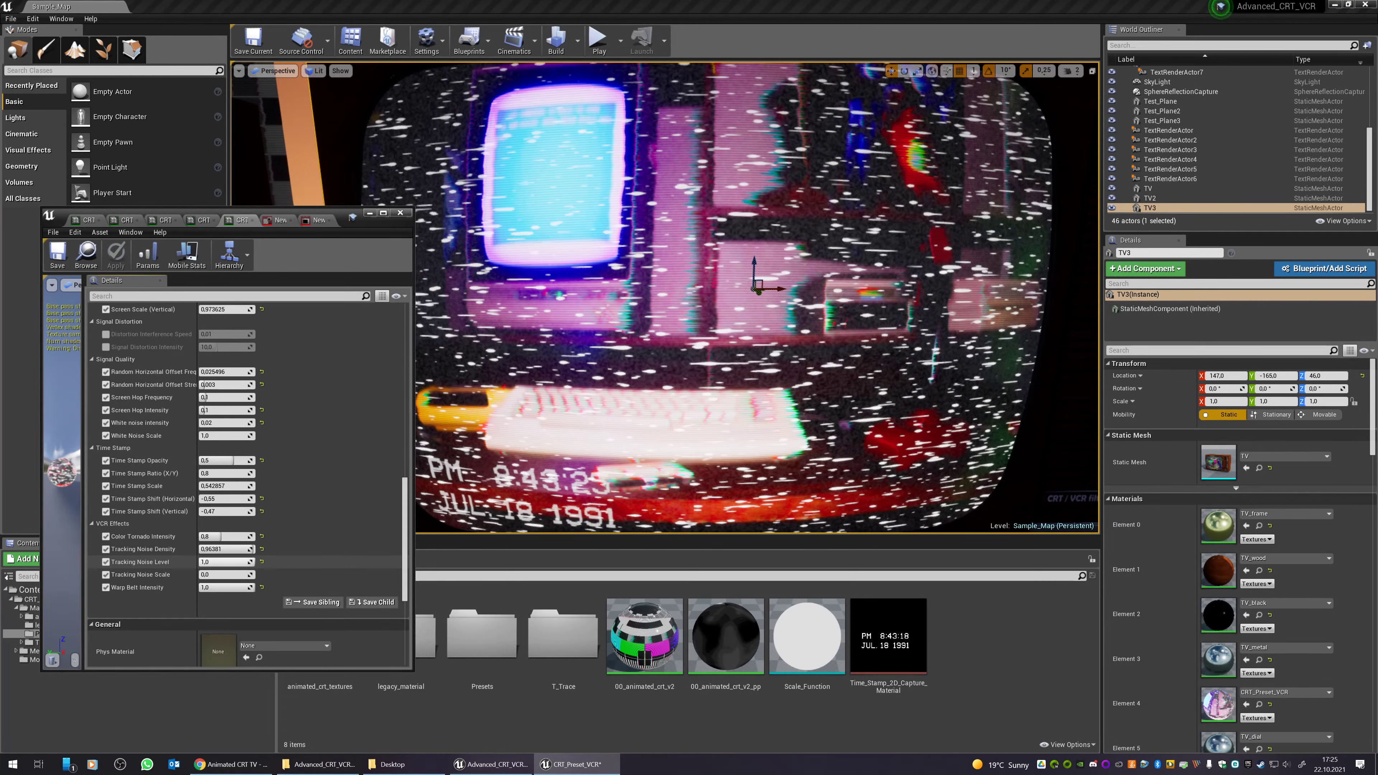
{"action": "left_click_drag", "start_coordinate": [236, 562], "coordinate": [230, 561]}
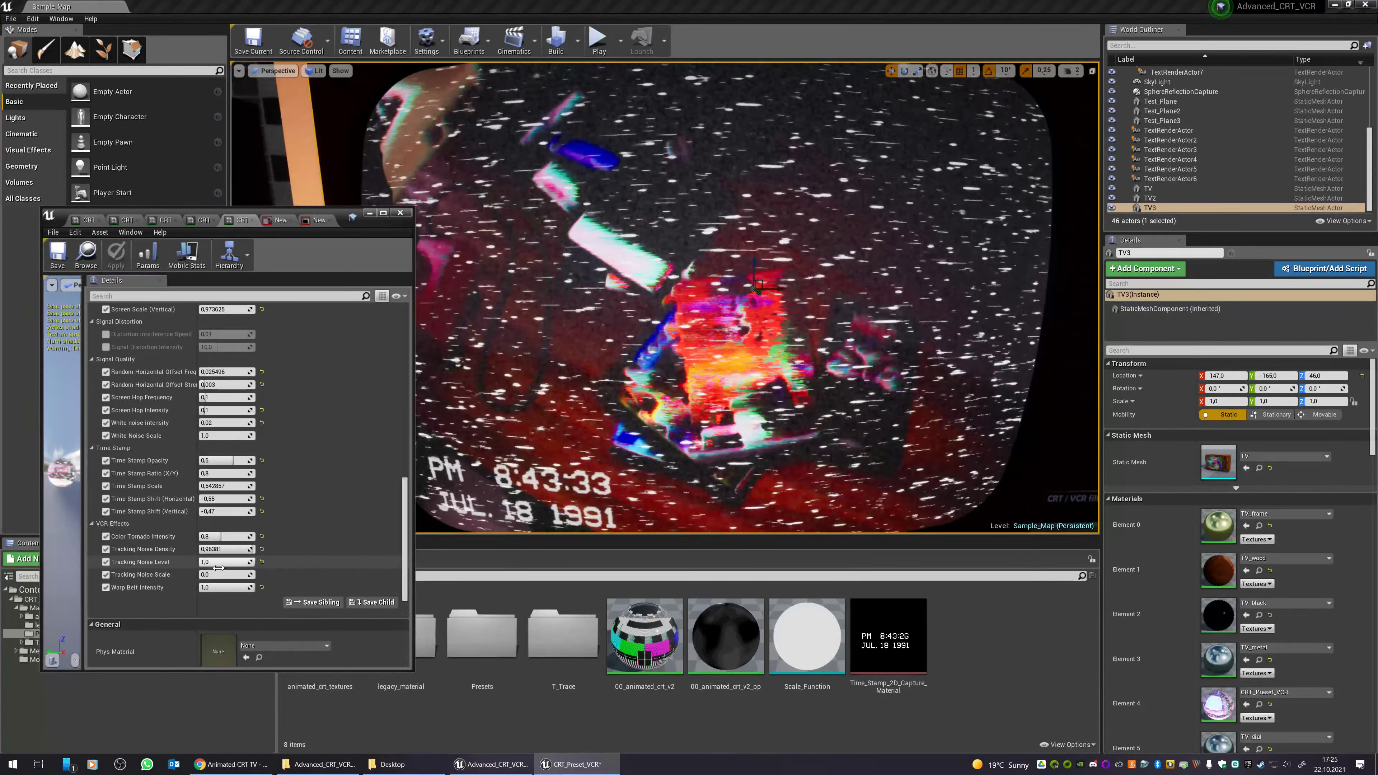
{"action": "left_click_drag", "start_coordinate": [218, 568], "coordinate": [201, 568]}
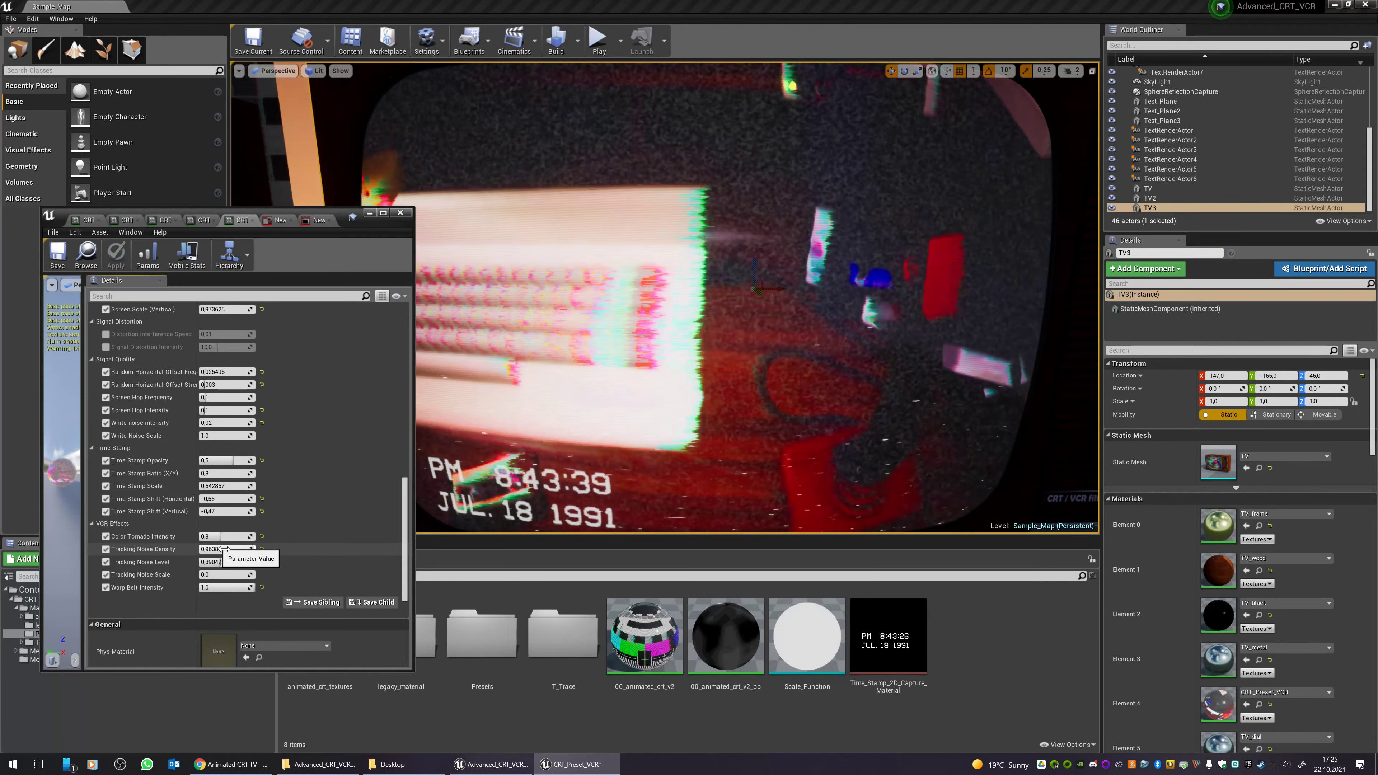
{"action": "left_click_drag", "start_coordinate": [223, 549], "coordinate": [218, 561]}
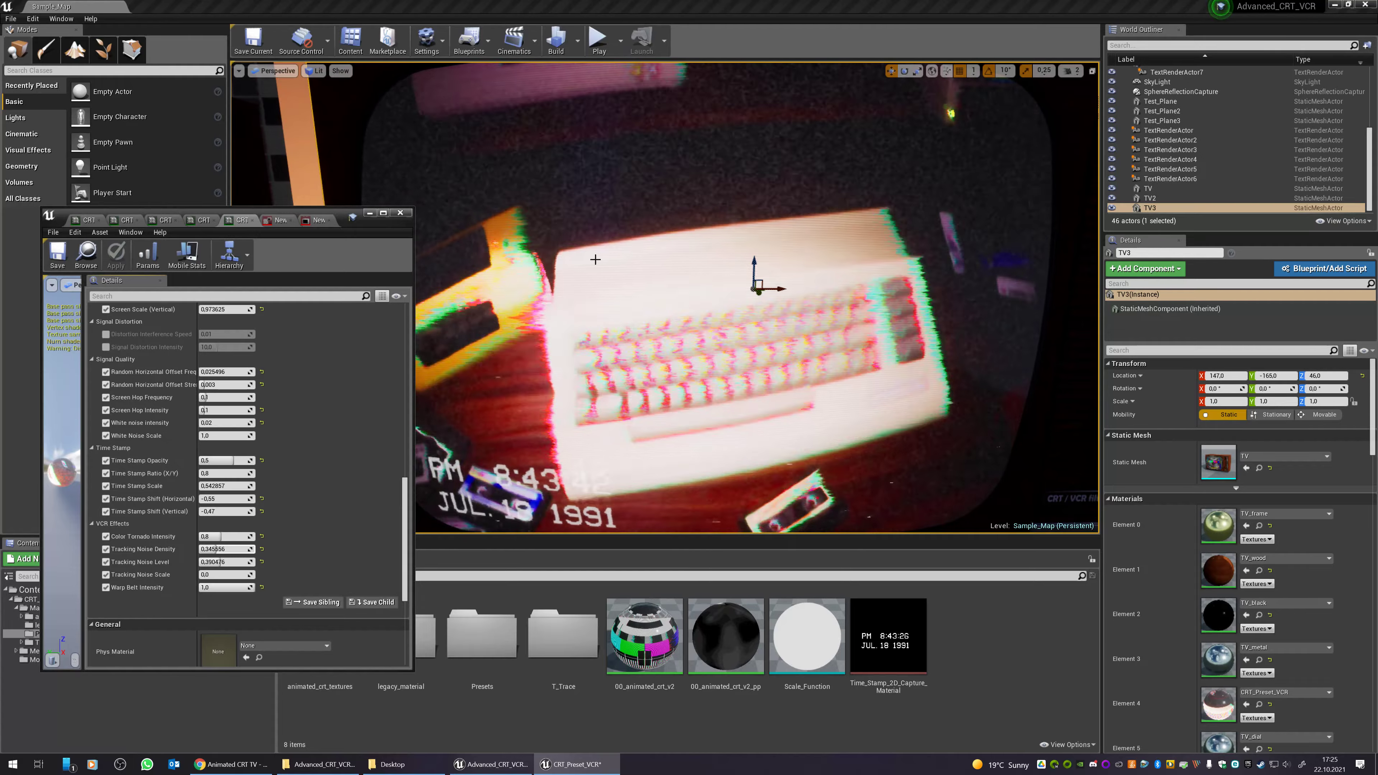
{"action": "left_click_drag", "start_coordinate": [212, 550], "coordinate": [239, 549]}
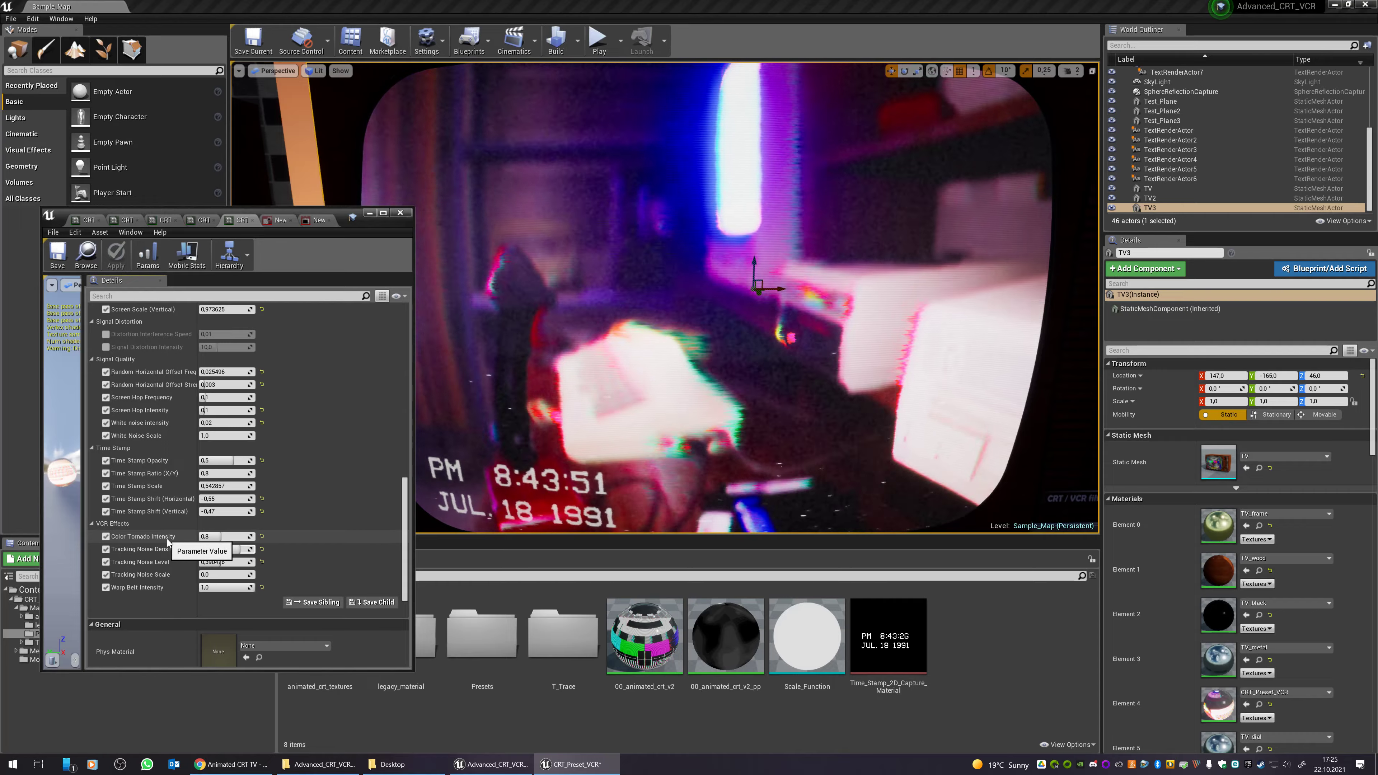
- Lower the VCR preset's Time Stamp Opacity to about 0.14 and set Time Stamp Scale to about 0.52
{"action": "scroll", "coordinate": [169, 542], "scroll_direction": "up", "scroll_amount": 2}
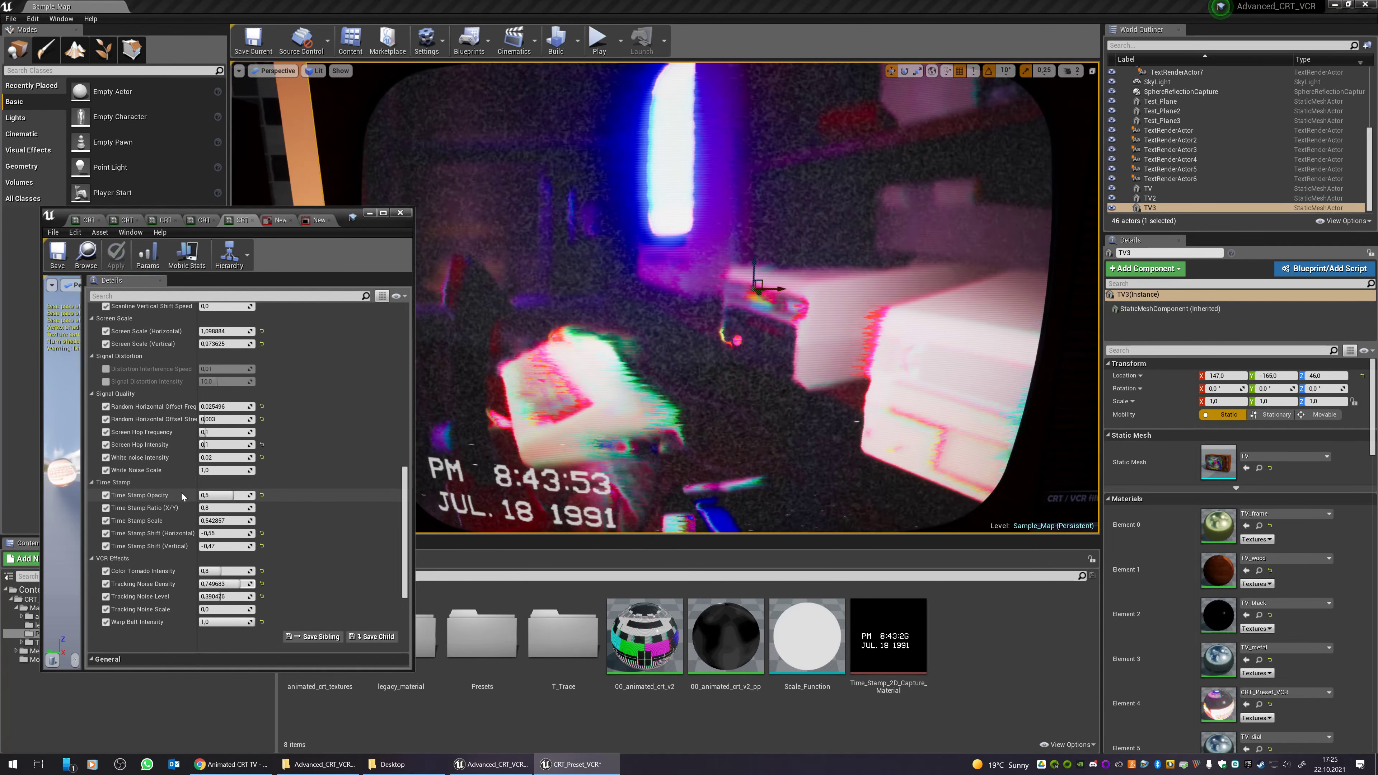
{"action": "left_click_drag", "start_coordinate": [507, 464], "coordinate": [491, 486]}
{"action": "double_click", "coordinate": [506, 464]}
{"action": "right_click_drag", "start_coordinate": [507, 464], "coordinate": [483, 483]}
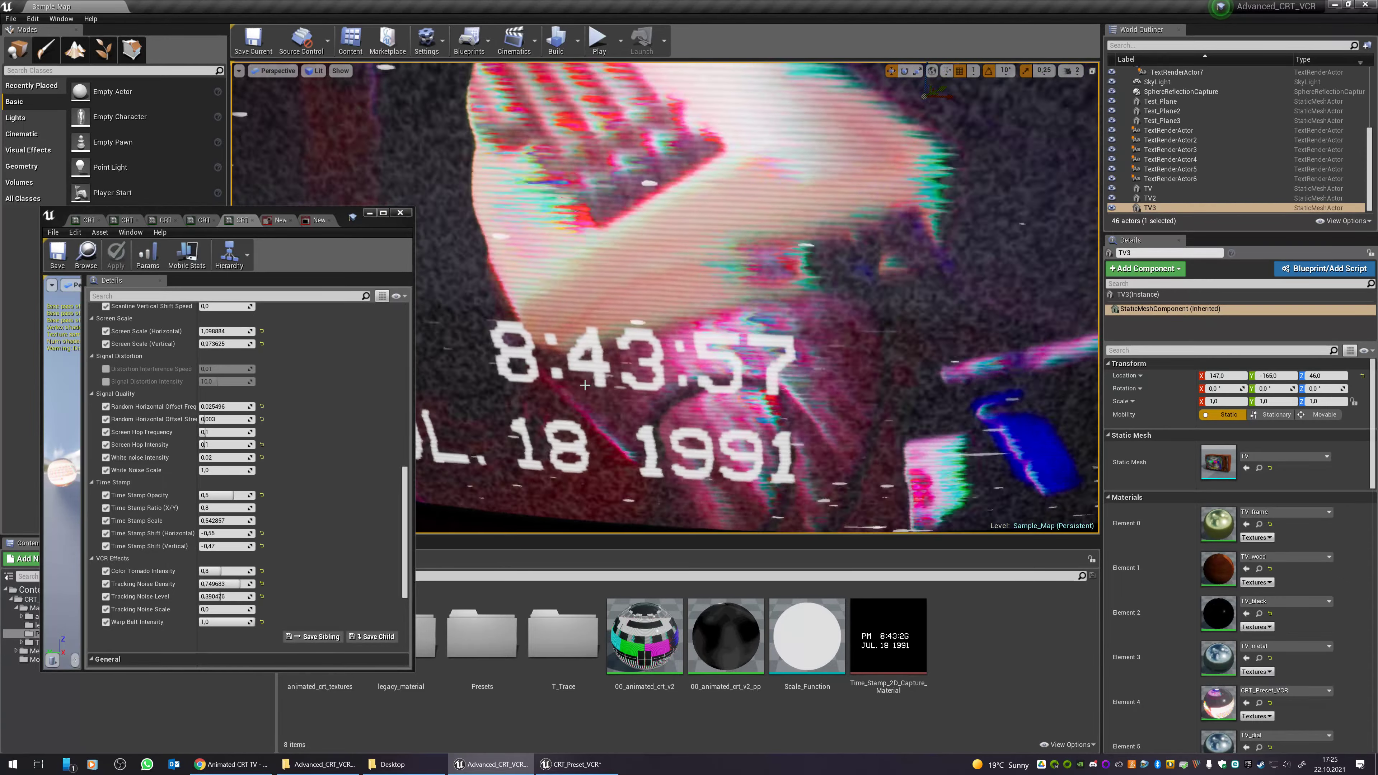
{"action": "left_click_drag", "start_coordinate": [227, 495], "coordinate": [242, 520]}
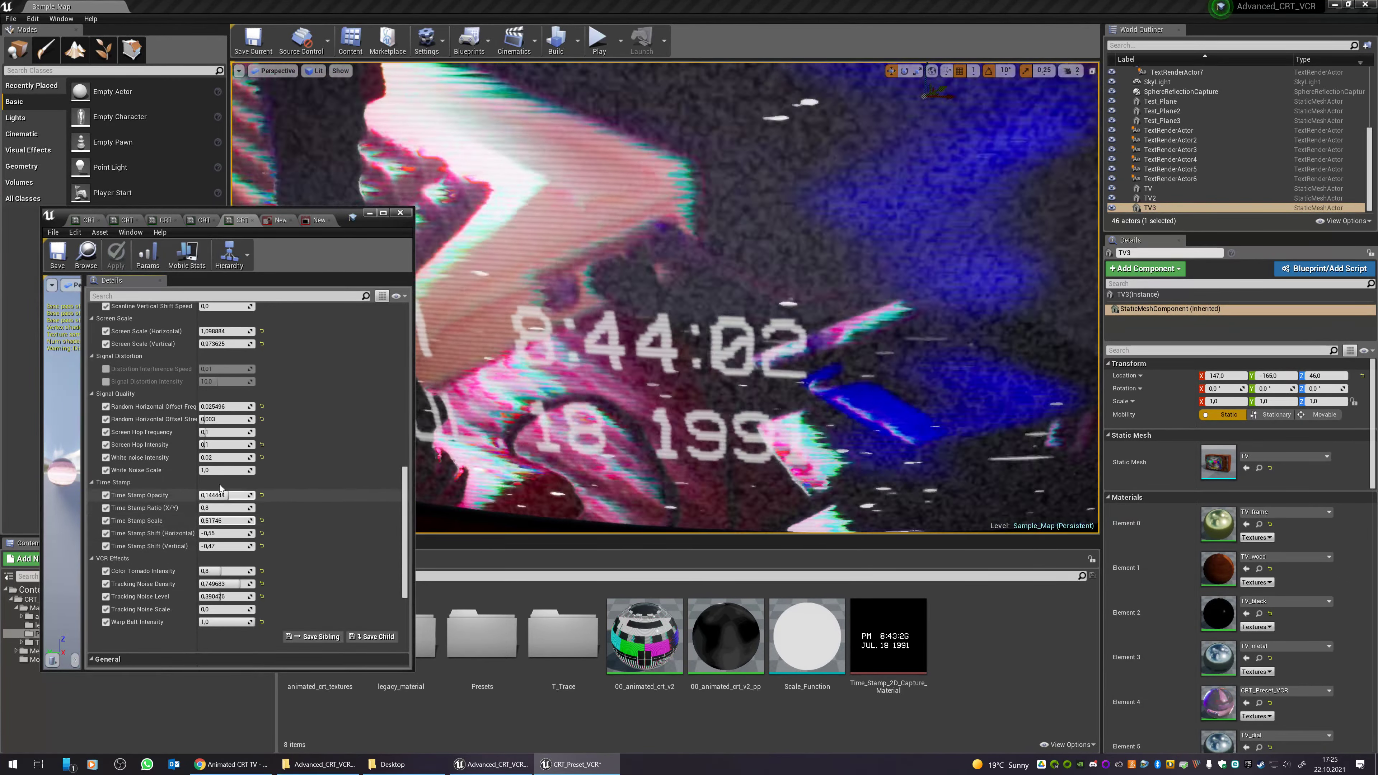
- Select the time stamp digit group in the level and compare it with the time stamp shown on TV3
{"action": "left_click_drag", "start_coordinate": [542, 413], "coordinate": [564, 462]}
{"action": "key", "text": "s"}
{"action": "right_click_drag", "start_coordinate": [665, 297], "coordinate": [770, 255]}
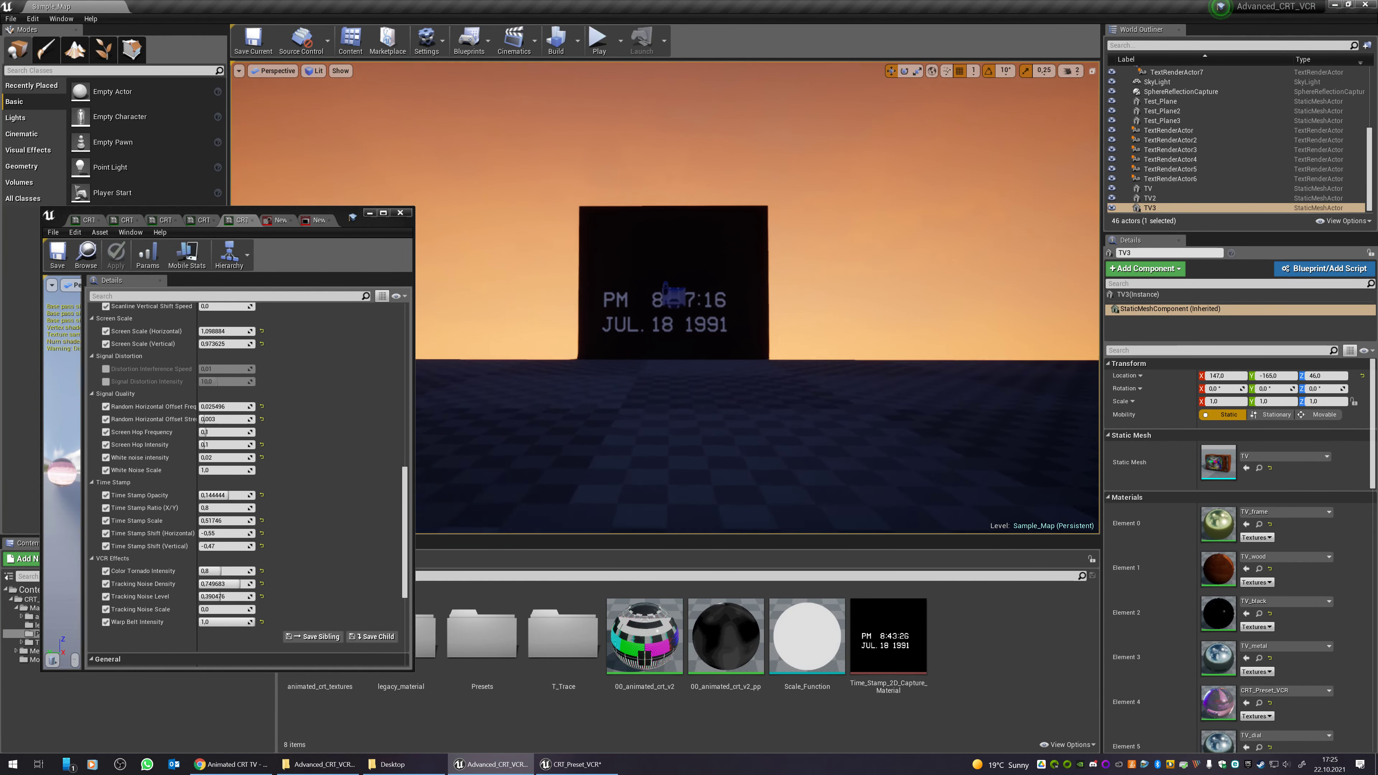
{"action": "left_click", "coordinate": [668, 293]}
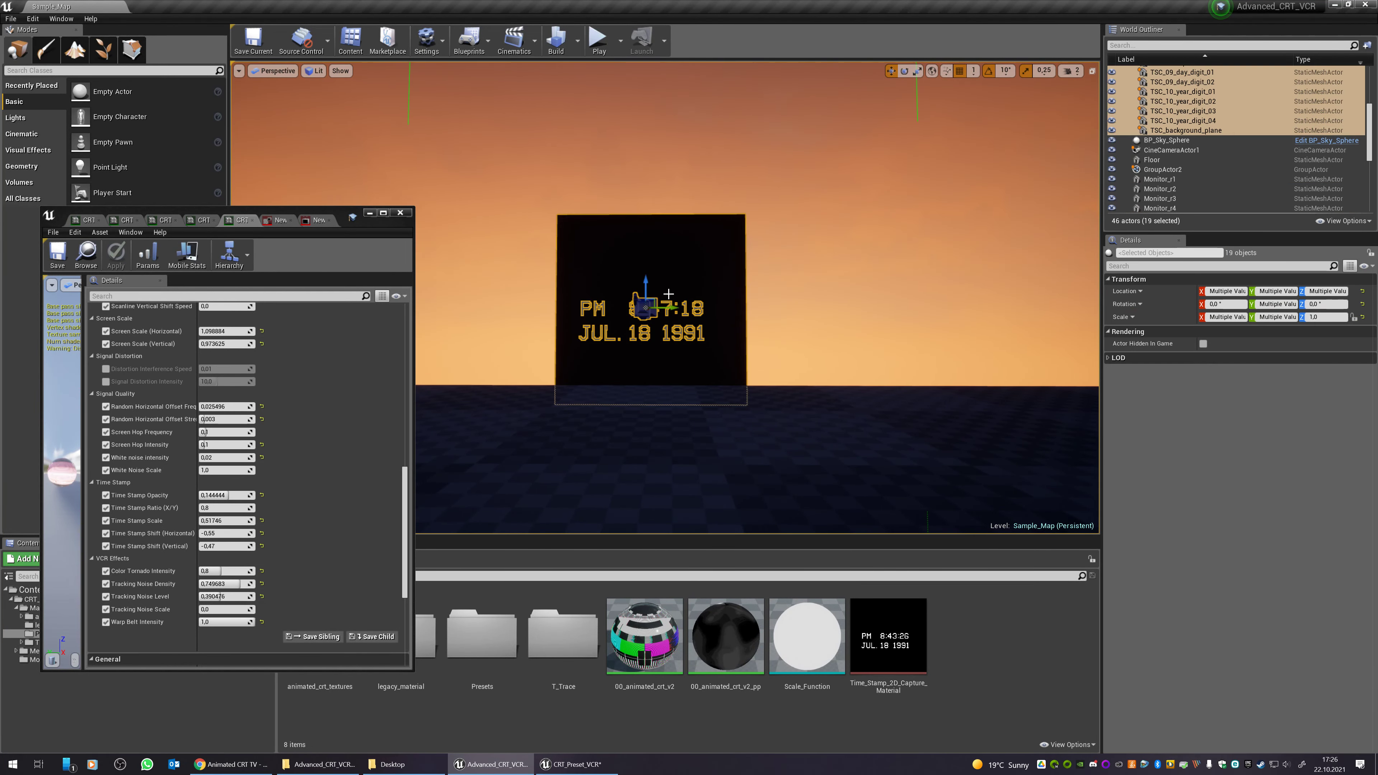
{"action": "mouse_move", "coordinate": [767, 385]}
{"action": "right_mouse_down"}
{"action": "mouse_move", "coordinate": [680, 386]}
{"action": "mouse_move", "coordinate": [767, 386]}
{"action": "right_mouse_up"}
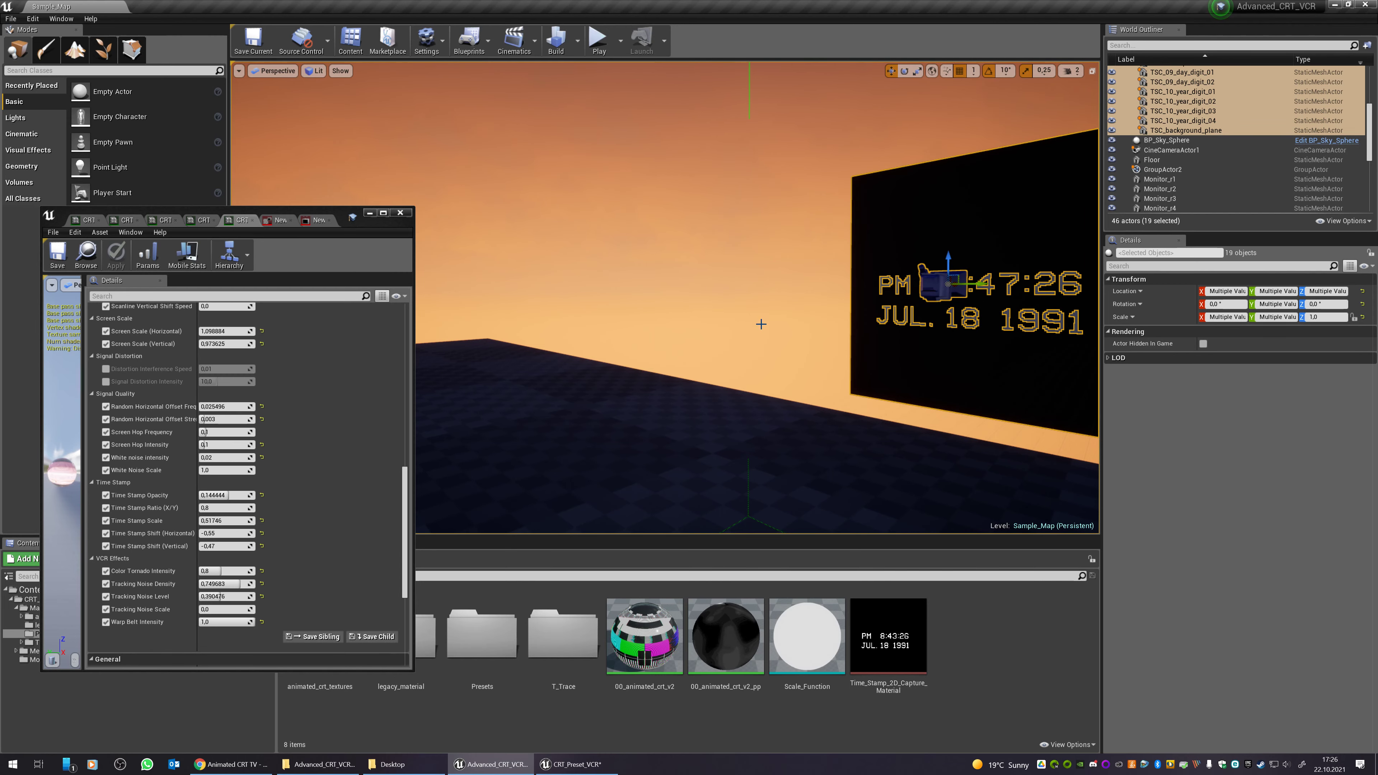
{"action": "right_click_drag", "start_coordinate": [731, 417], "coordinate": [804, 422]}
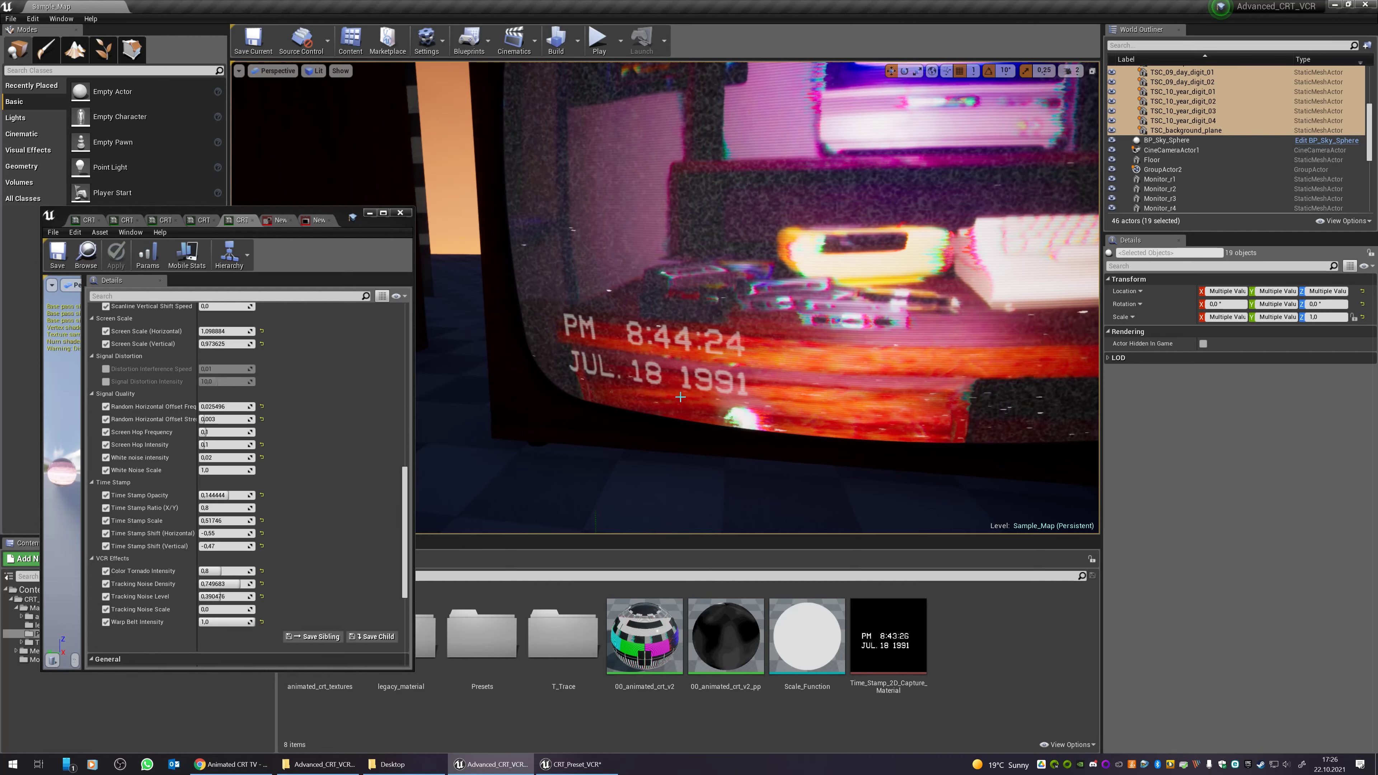
{"action": "key", "text": "f"}
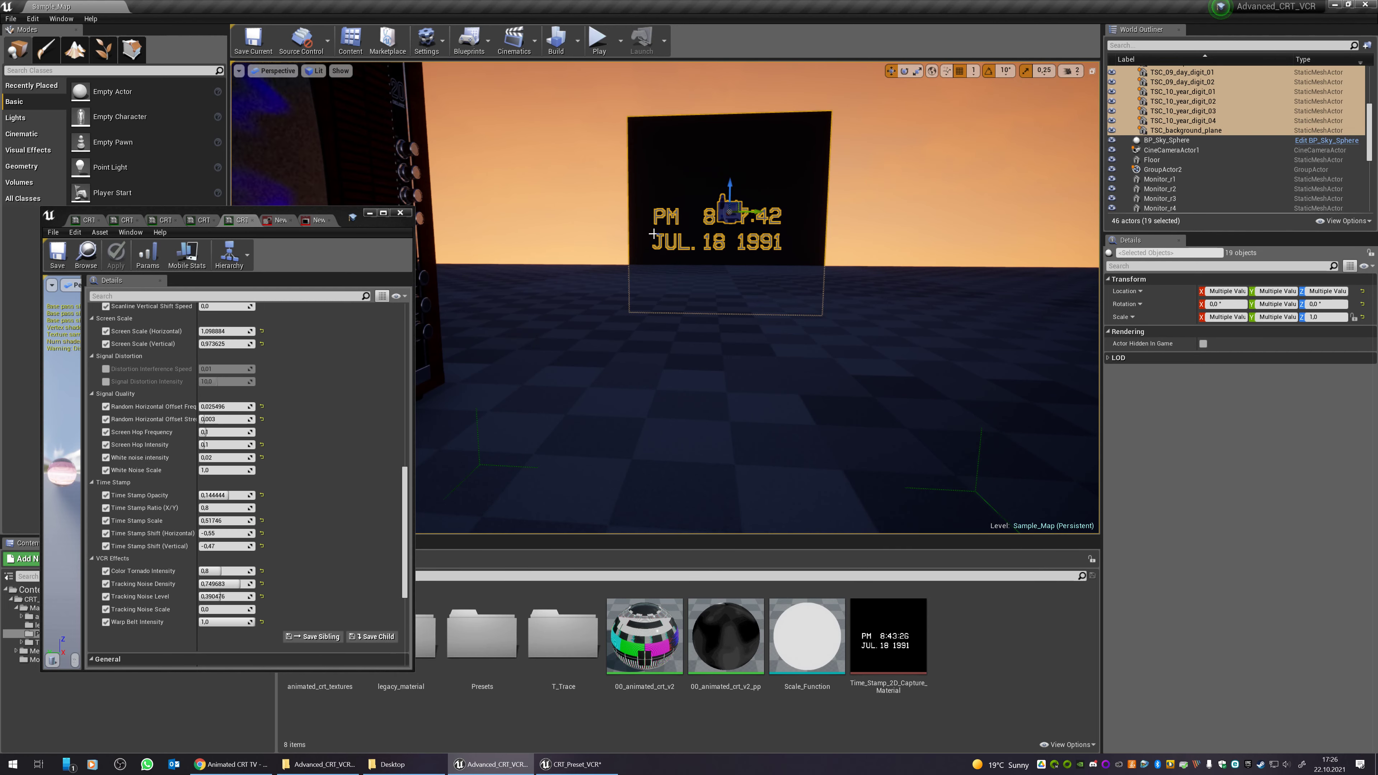
- Look over the row of TVs and monitors, and examine the post process area from inside its volume
{"action": "mouse_move", "coordinate": [741, 286]}
{"action": "right_mouse_down"}
{"action": "mouse_move", "coordinate": [466, 282]}
{"action": "mouse_move", "coordinate": [532, 295]}
{"action": "mouse_move", "coordinate": [736, 273]}
{"action": "right_mouse_up"}
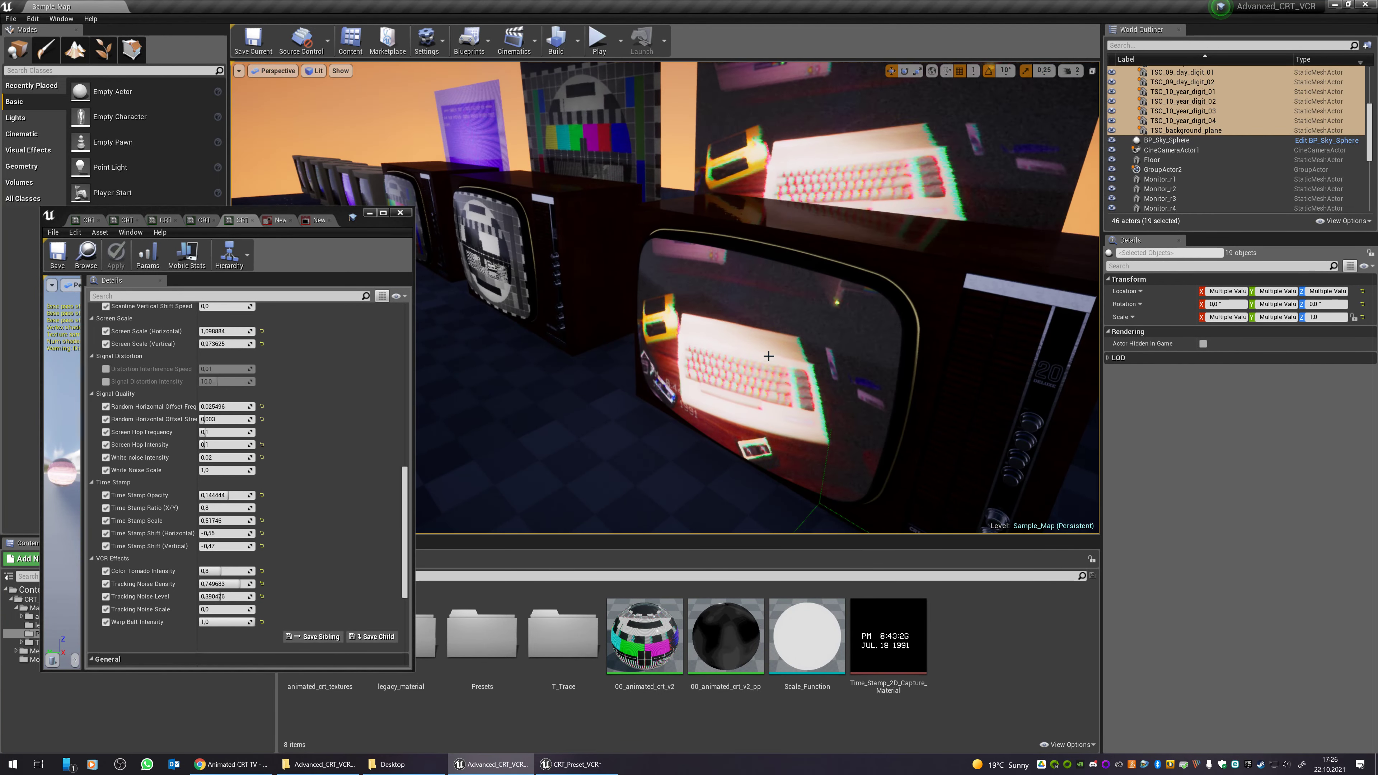
{"action": "right_click_drag", "start_coordinate": [794, 376], "coordinate": [920, 351]}
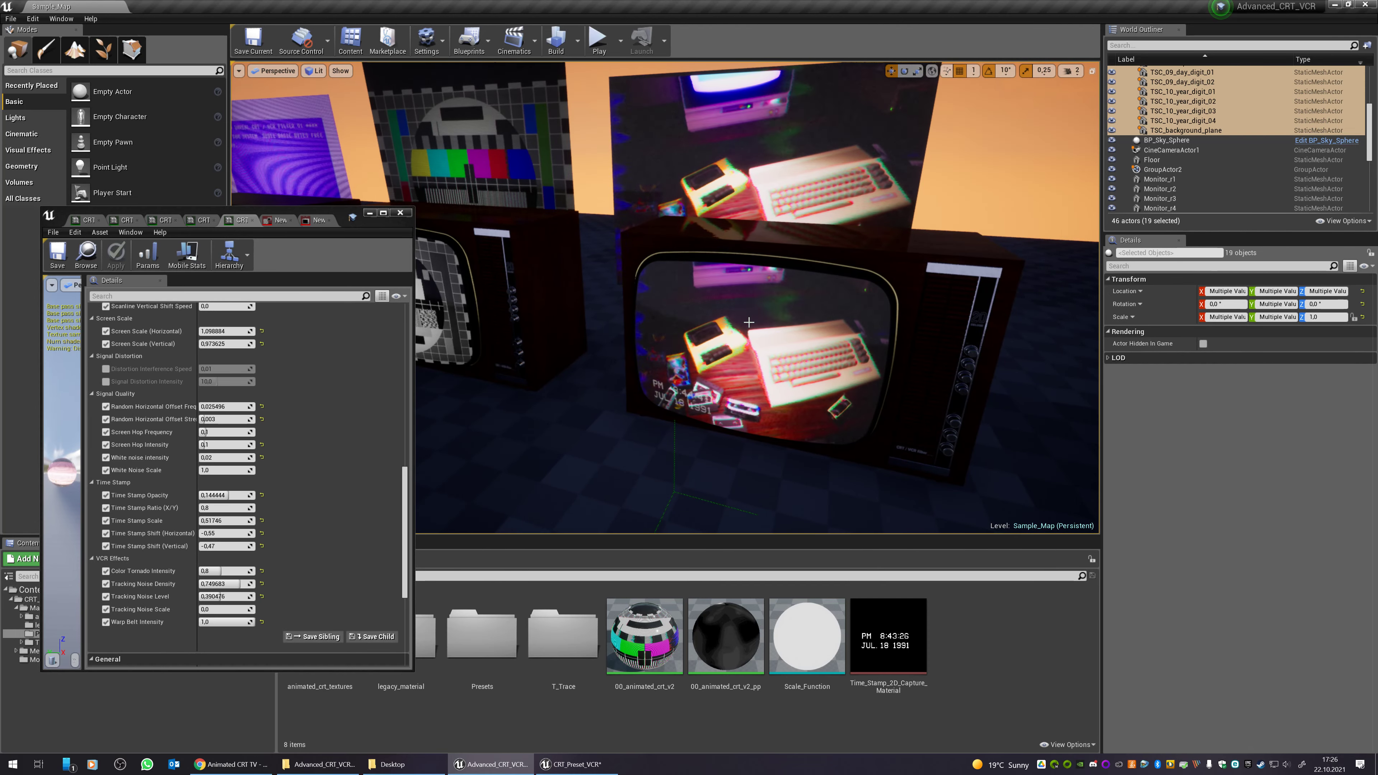
{"action": "right_click_drag", "start_coordinate": [748, 322], "coordinate": [638, 369]}
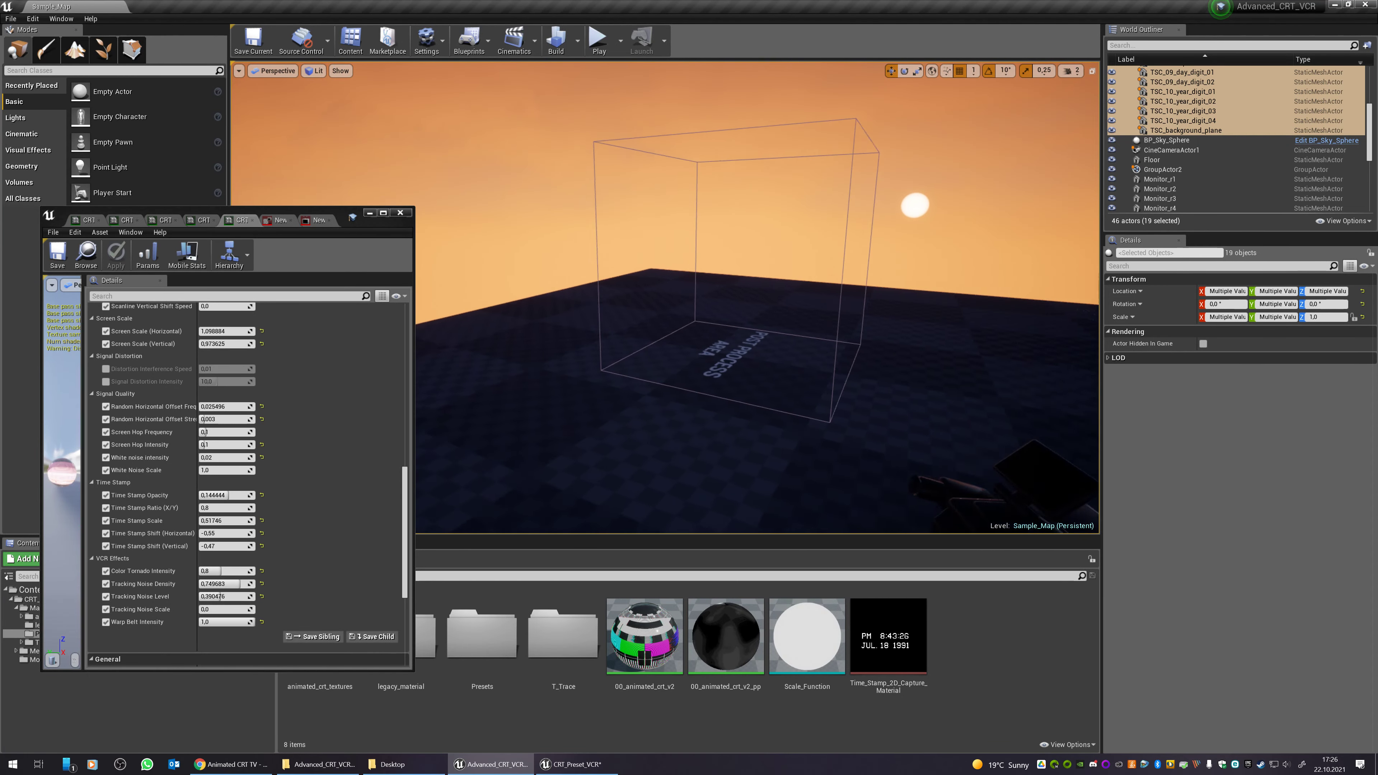
{"action": "middle_click_drag", "start_coordinate": [638, 368], "coordinate": [763, 418]}
{"action": "scroll", "coordinate": [758, 355], "scroll_direction": "up", "scroll_amount": 3}
{"action": "right_click_drag", "start_coordinate": [828, 459], "coordinate": [862, 324]}
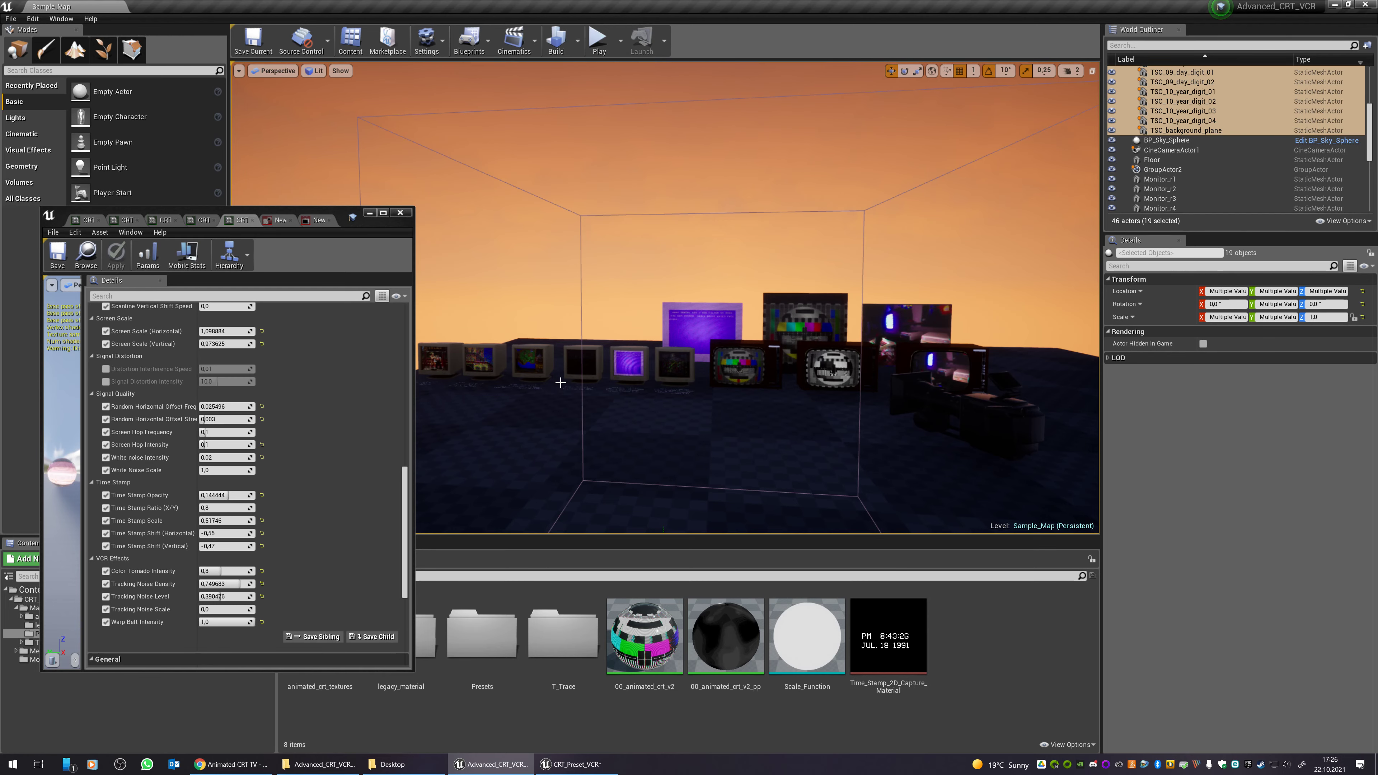
- Minimize the preset editor and move the view into the post process area, facing the TVs and monitors
{"action": "left_click_drag", "start_coordinate": [659, 340], "coordinate": [624, 373]}
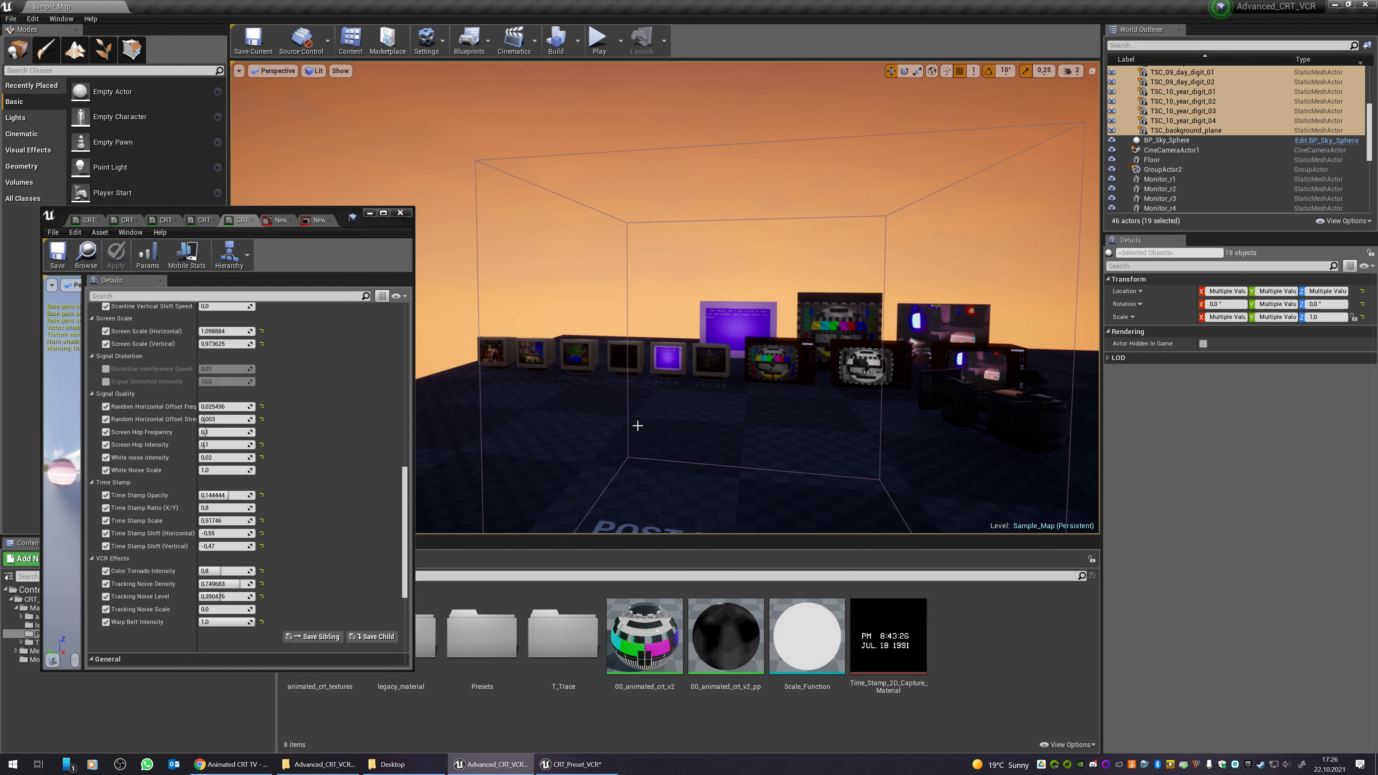
{"action": "right_click_drag", "start_coordinate": [624, 373], "coordinate": [624, 434]}
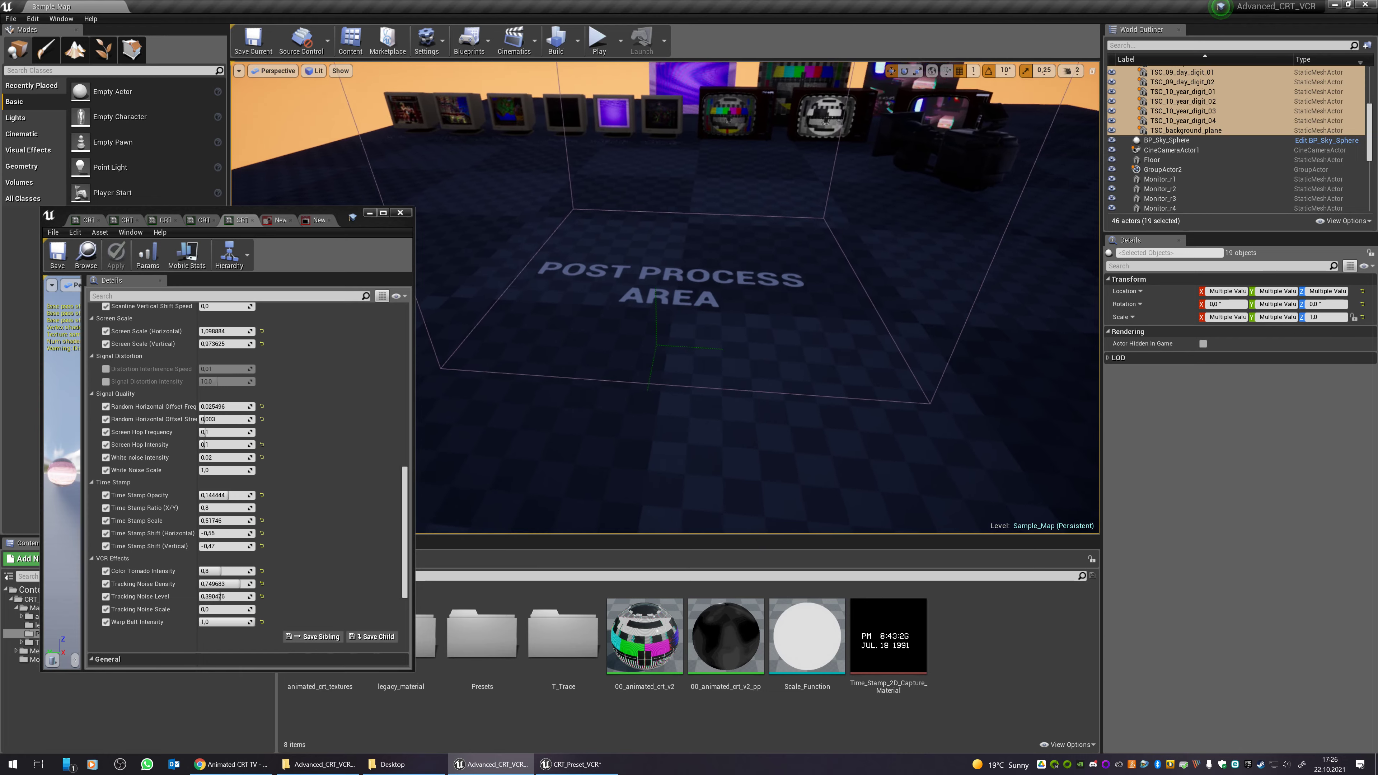
{"action": "left_click_drag", "start_coordinate": [624, 372], "coordinate": [624, 304]}
{"action": "left_click_drag", "start_coordinate": [411, 96], "coordinate": [412, 166]}
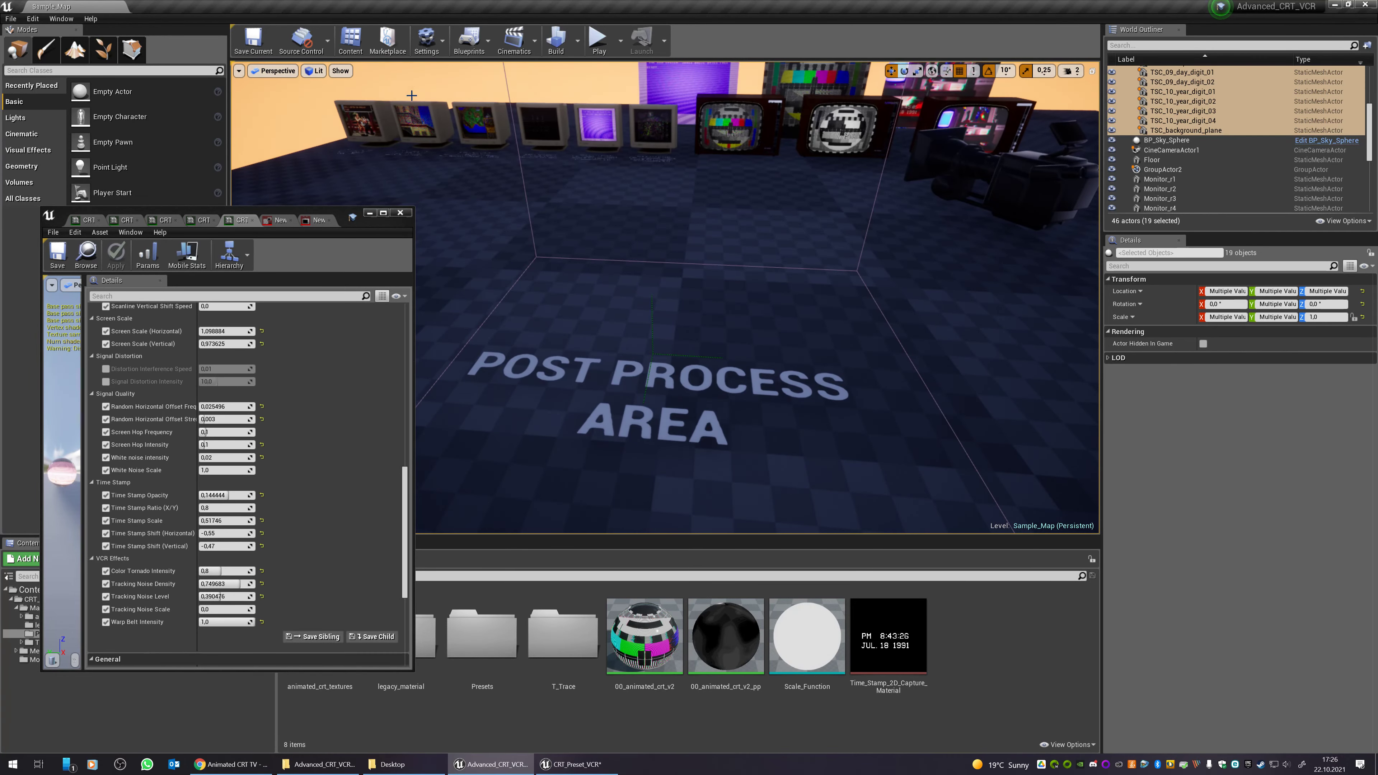
{"action": "left_click", "coordinate": [369, 213]}
{"action": "mouse_move", "coordinate": [507, 259]}
{"action": "right_mouse_down"}
{"action": "mouse_move", "coordinate": [508, 271]}
{"action": "mouse_move", "coordinate": [508, 255]}
{"action": "right_mouse_up"}
{"action": "key", "text": "w"}
{"action": "right_click_drag", "start_coordinate": [639, 291], "coordinate": [640, 209]}
{"action": "right_click_drag", "start_coordinate": [507, 236], "coordinate": [508, 255]}
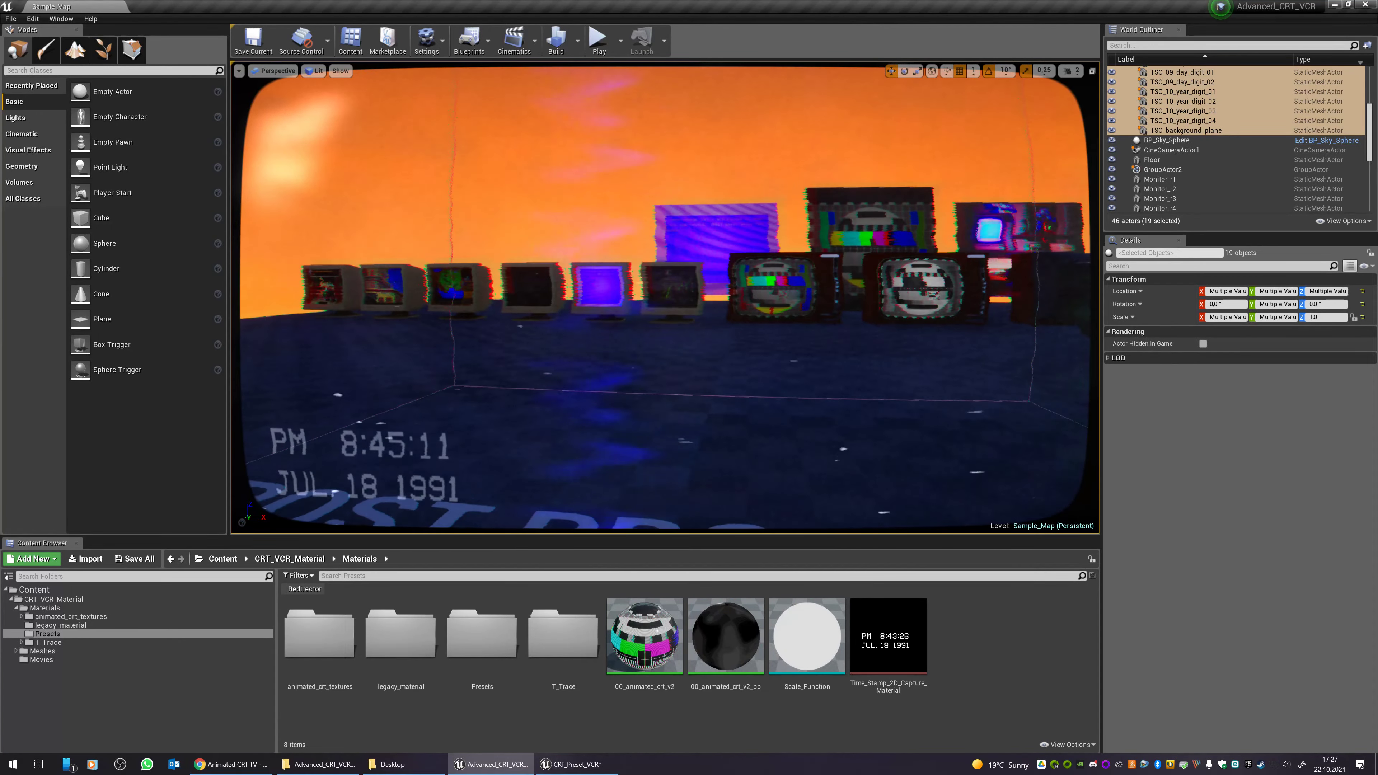
- Examine the VCR post process effect and its time stamp from several positions inside the post process area
{"action": "key", "text": "s"}
{"action": "key", "text": "w"}
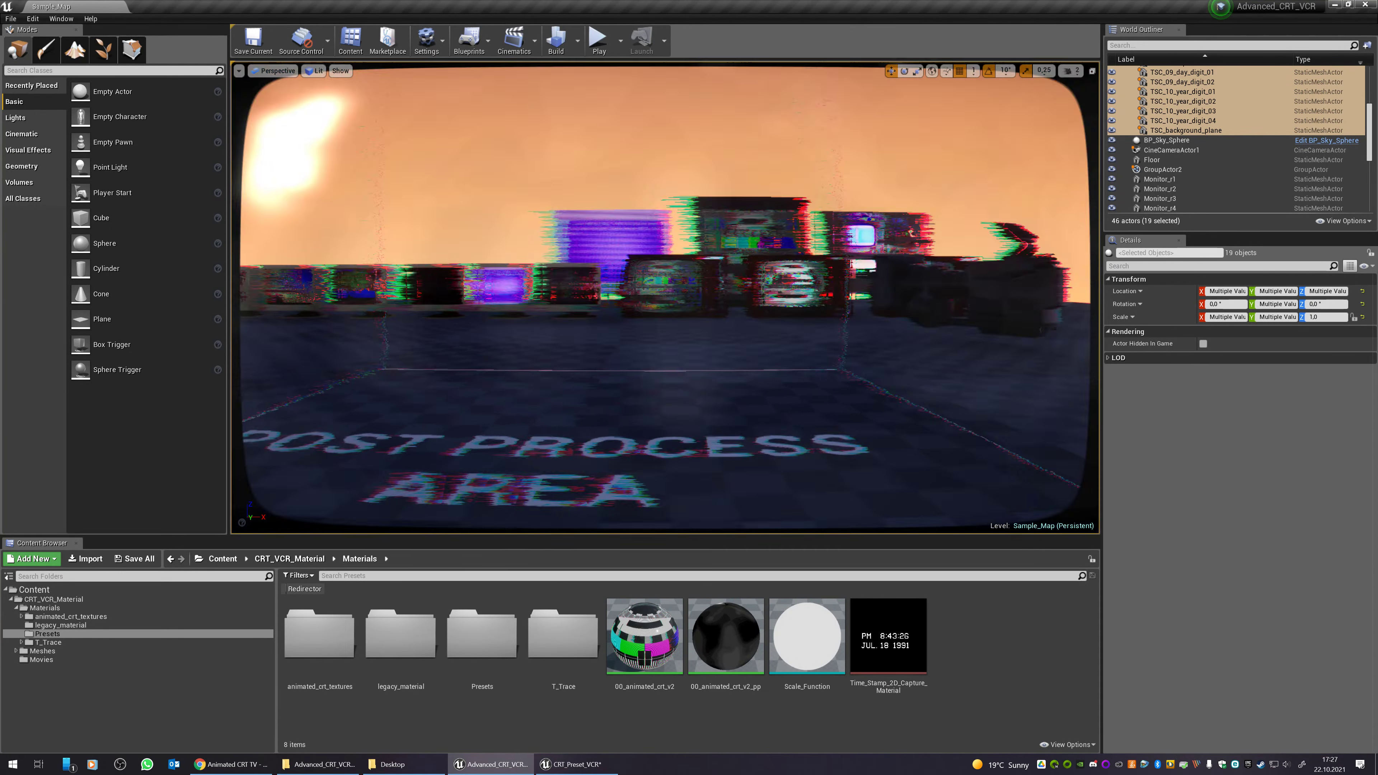
{"action": "right_click_drag", "start_coordinate": [507, 259], "coordinate": [507, 256]}
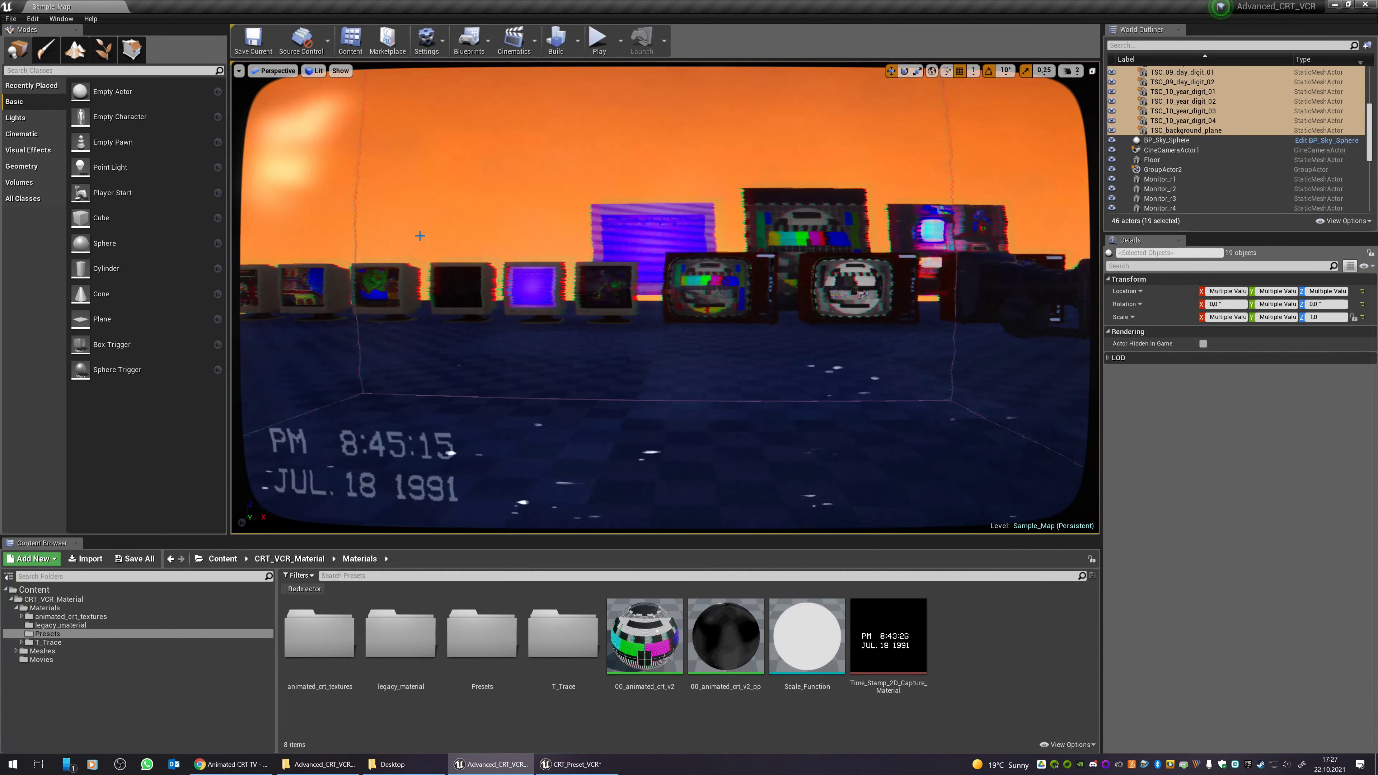
{"action": "key", "text": "s"}
{"action": "key", "text": "w"}
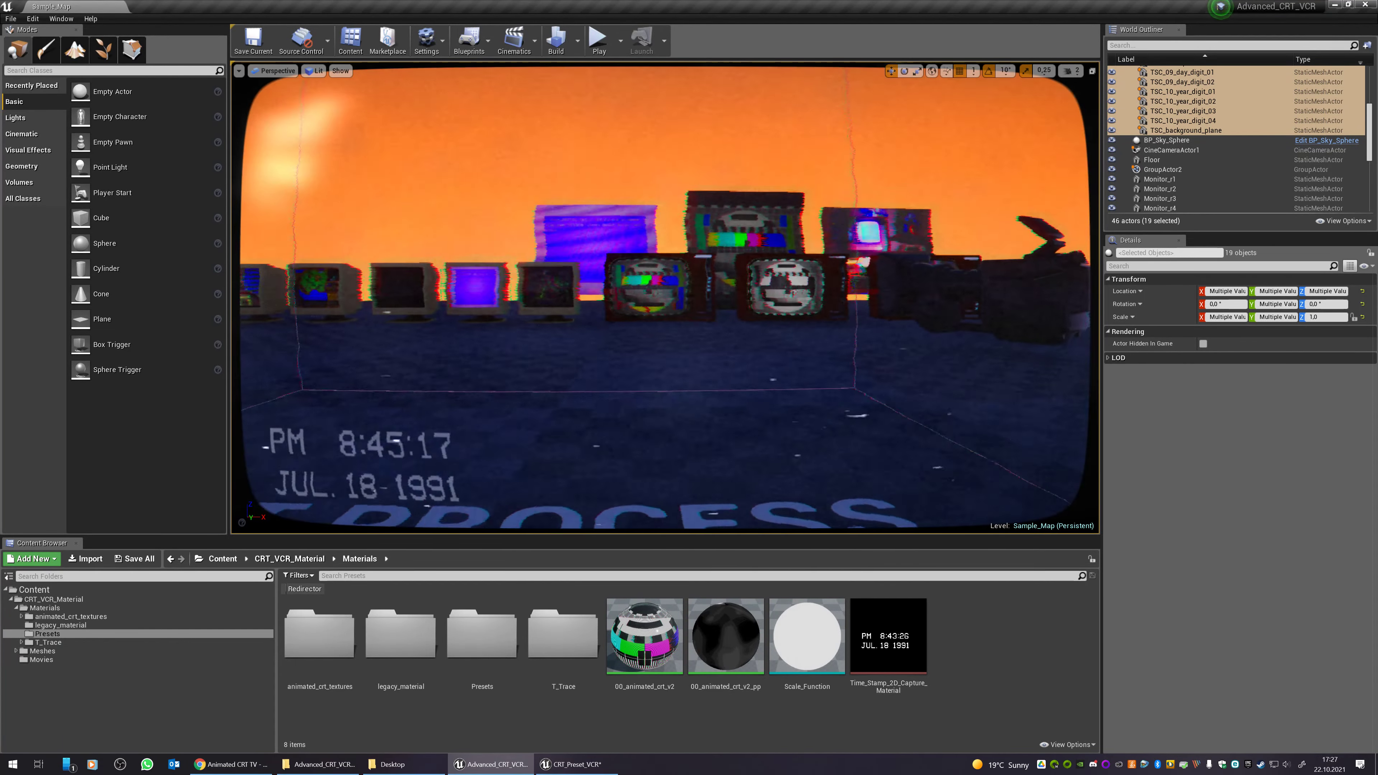
{"action": "right_click_drag", "start_coordinate": [525, 284], "coordinate": [515, 283]}
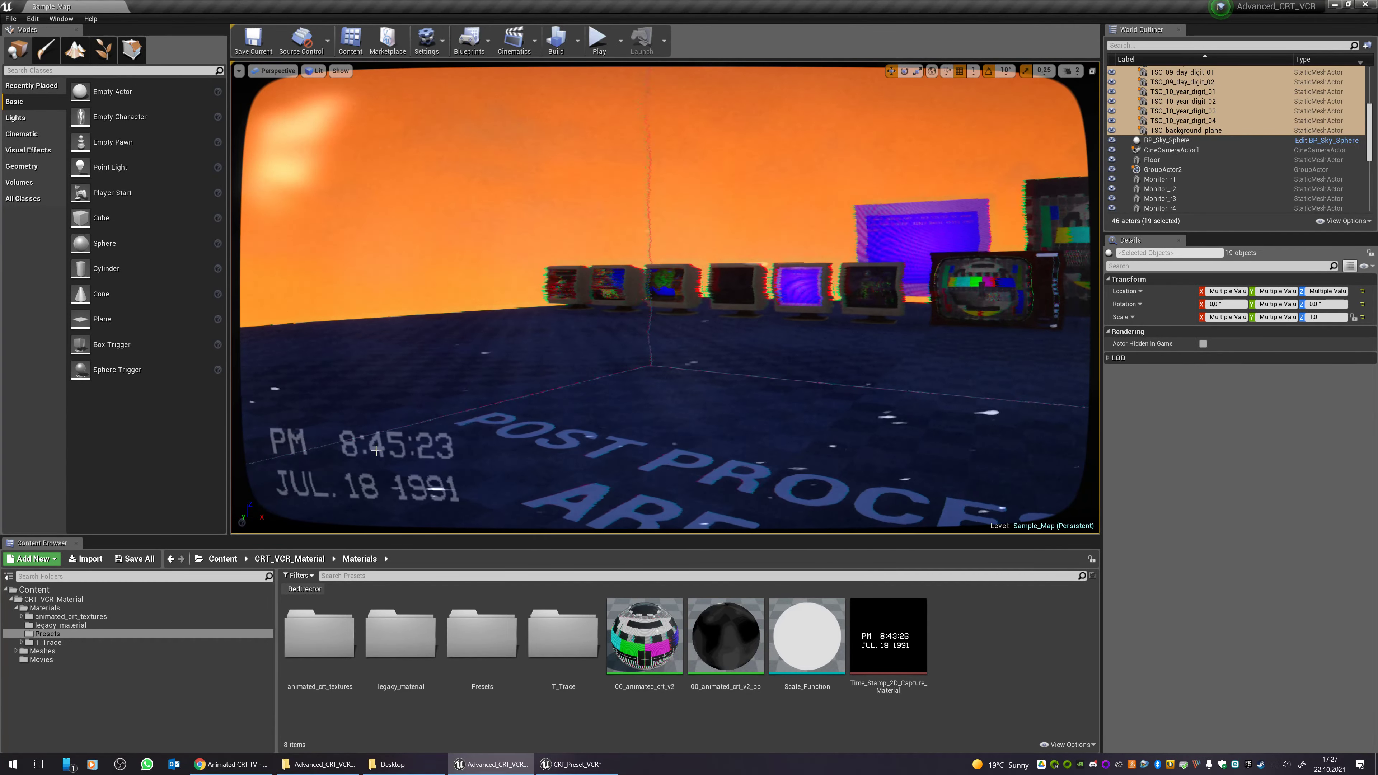
{"action": "key", "text": "s"}
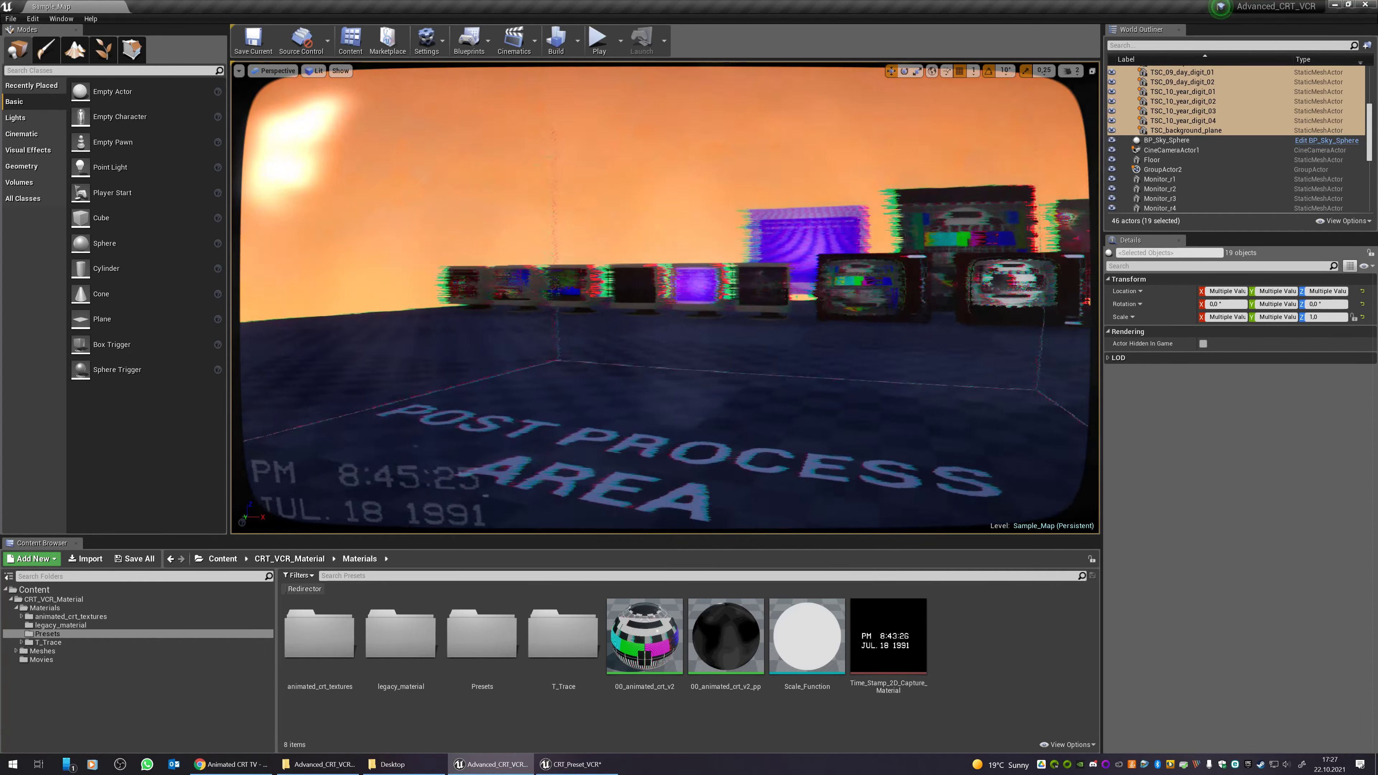
{"action": "key", "text": "w"}
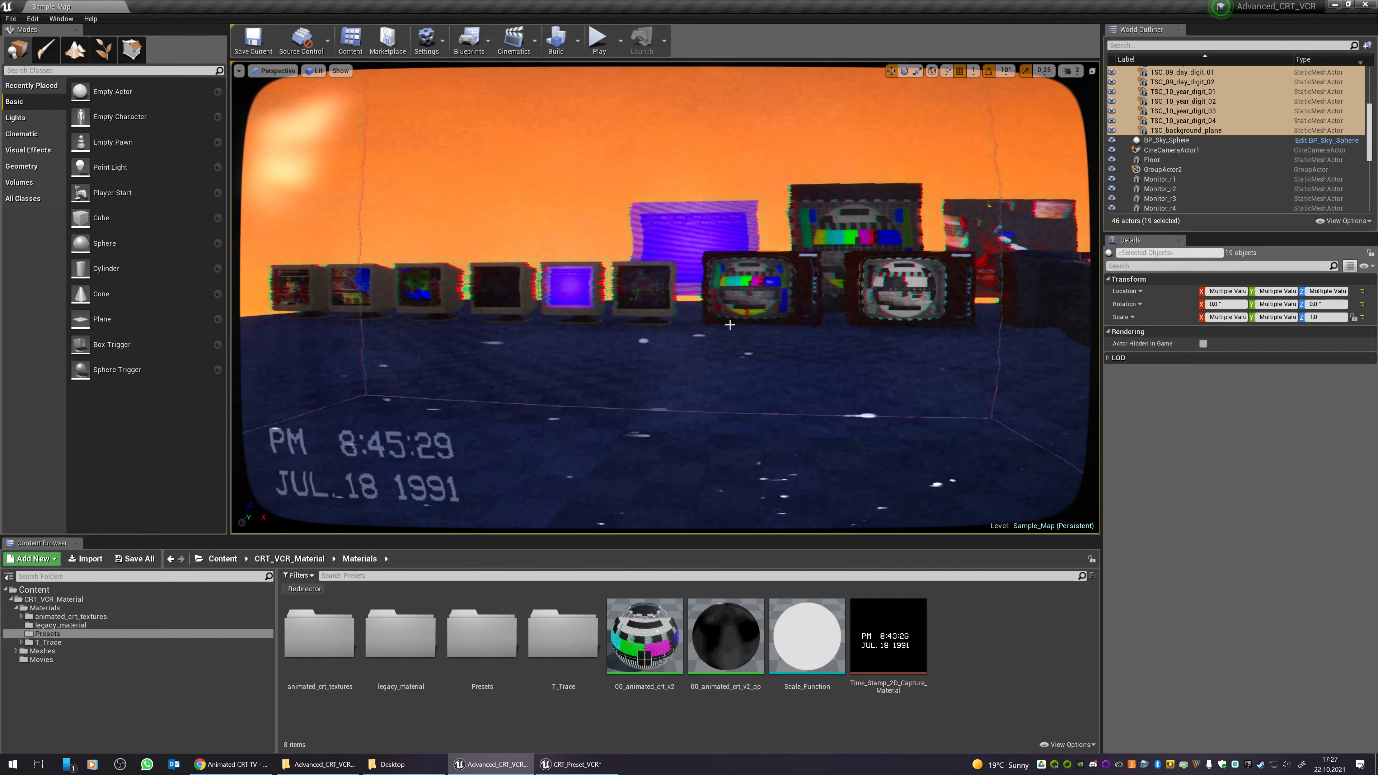
{"action": "right_click_drag", "start_coordinate": [679, 359], "coordinate": [654, 359]}
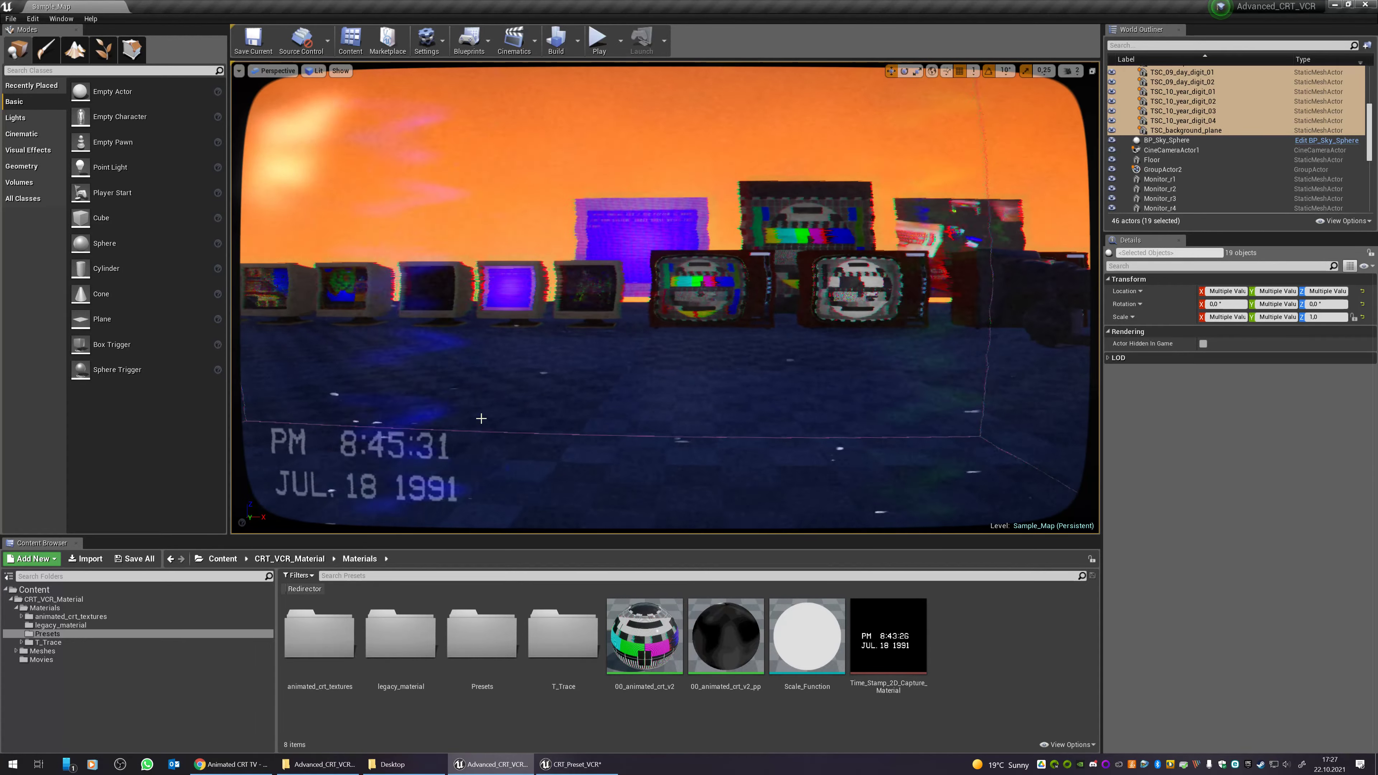
- Inspect the post process effect in a full-screen viewport and return to the normal editor layout
{"action": "key", "text": "F11"}
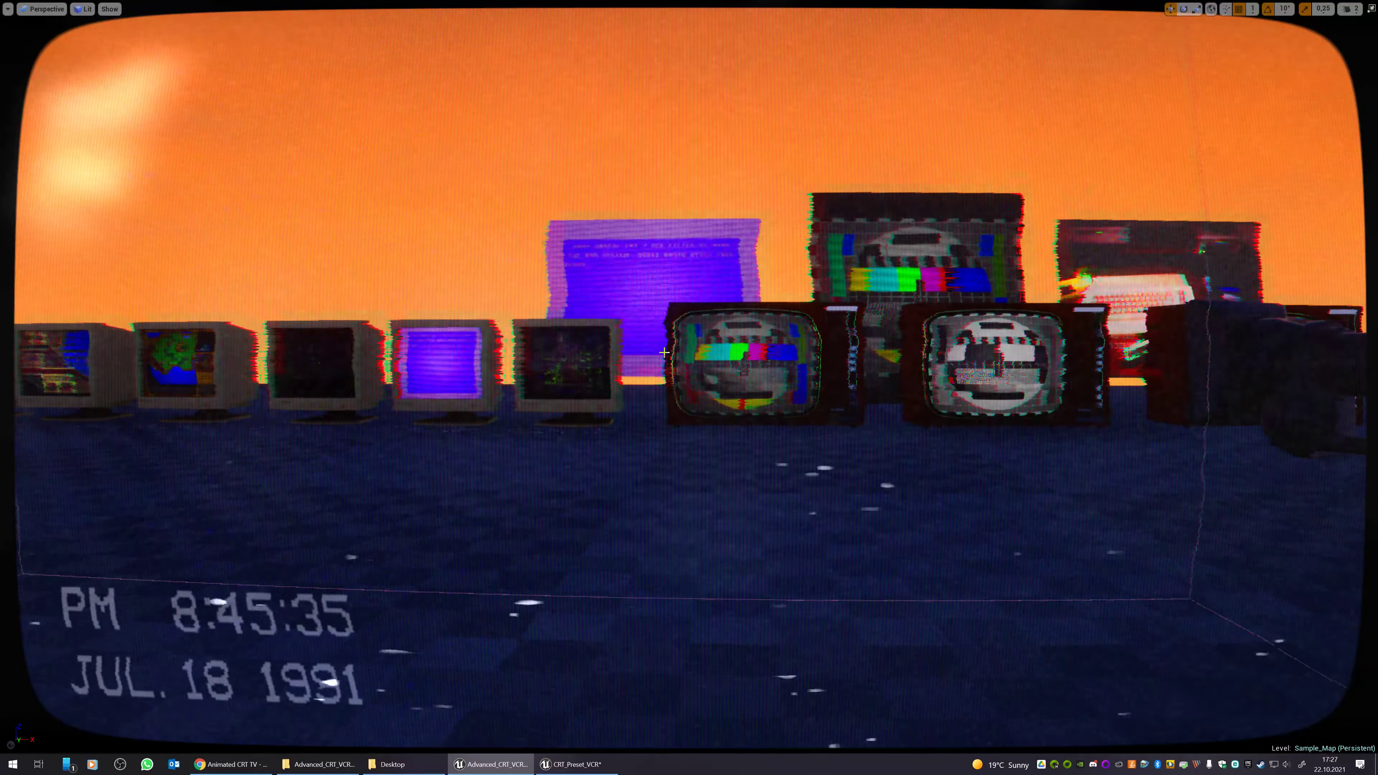
{"action": "right_click_drag", "start_coordinate": [575, 393], "coordinate": [687, 318]}
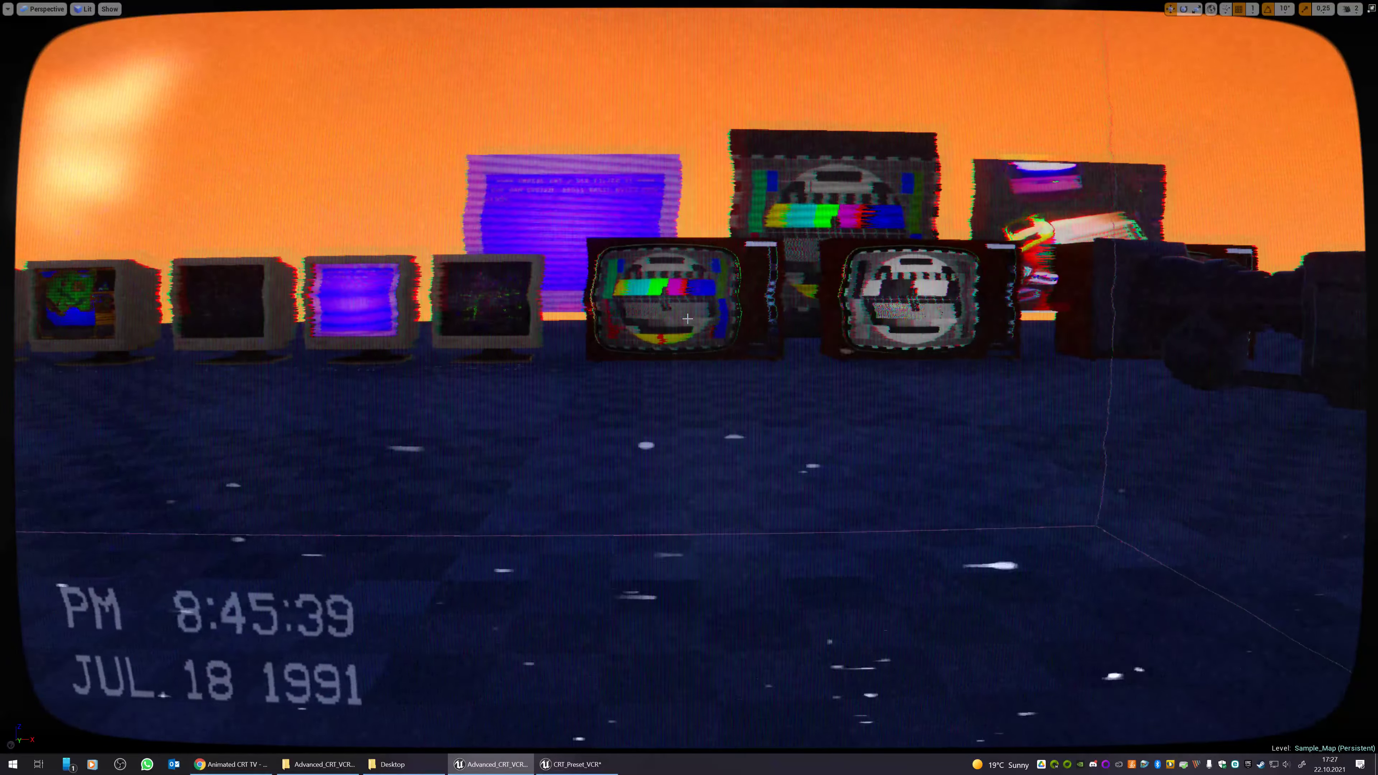
{"action": "key", "text": "F11"}
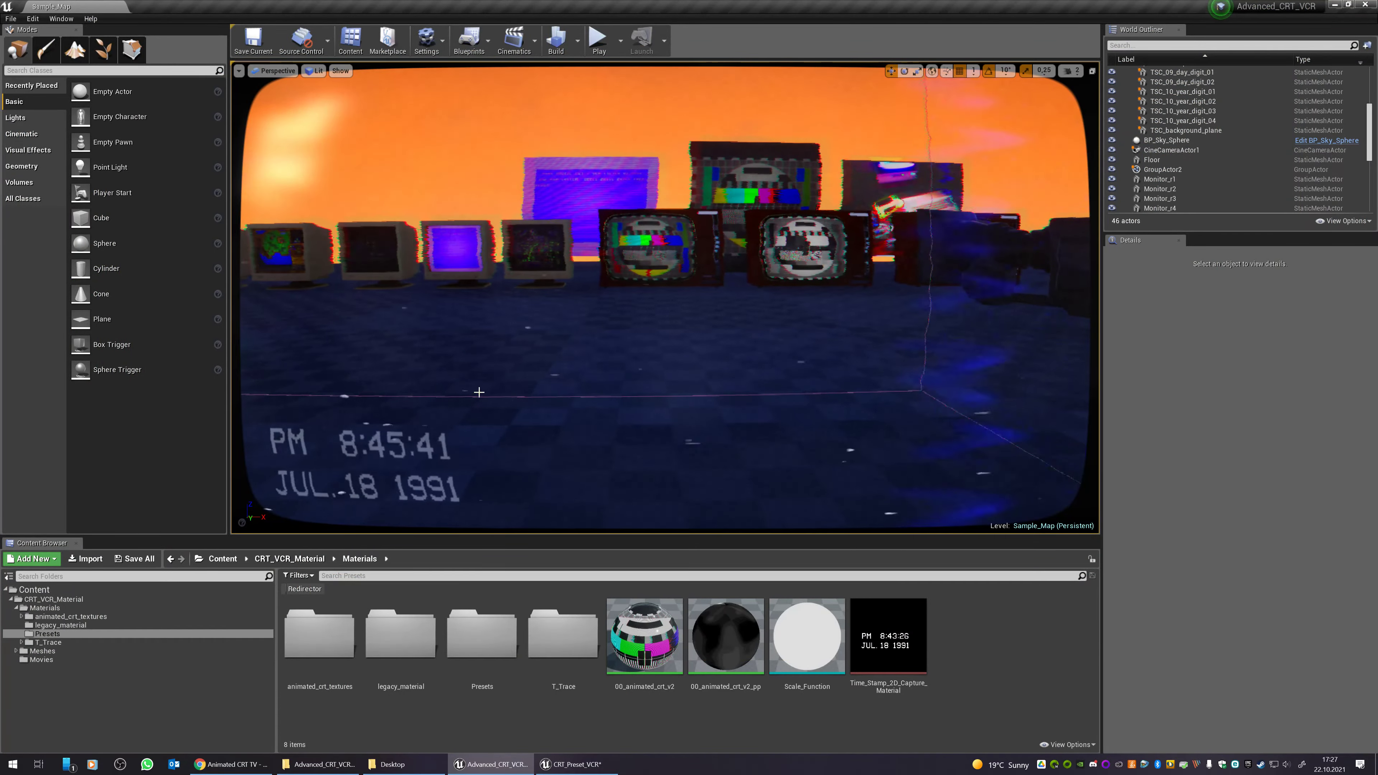
- Open PP_Preset_saturated_VCR from the Presets folder and set its Scanline Intensity to 1.0
{"action": "double_click", "coordinate": [481, 634]}
{"action": "scroll", "coordinate": [723, 677], "scroll_direction": "down", "scroll_amount": 1}
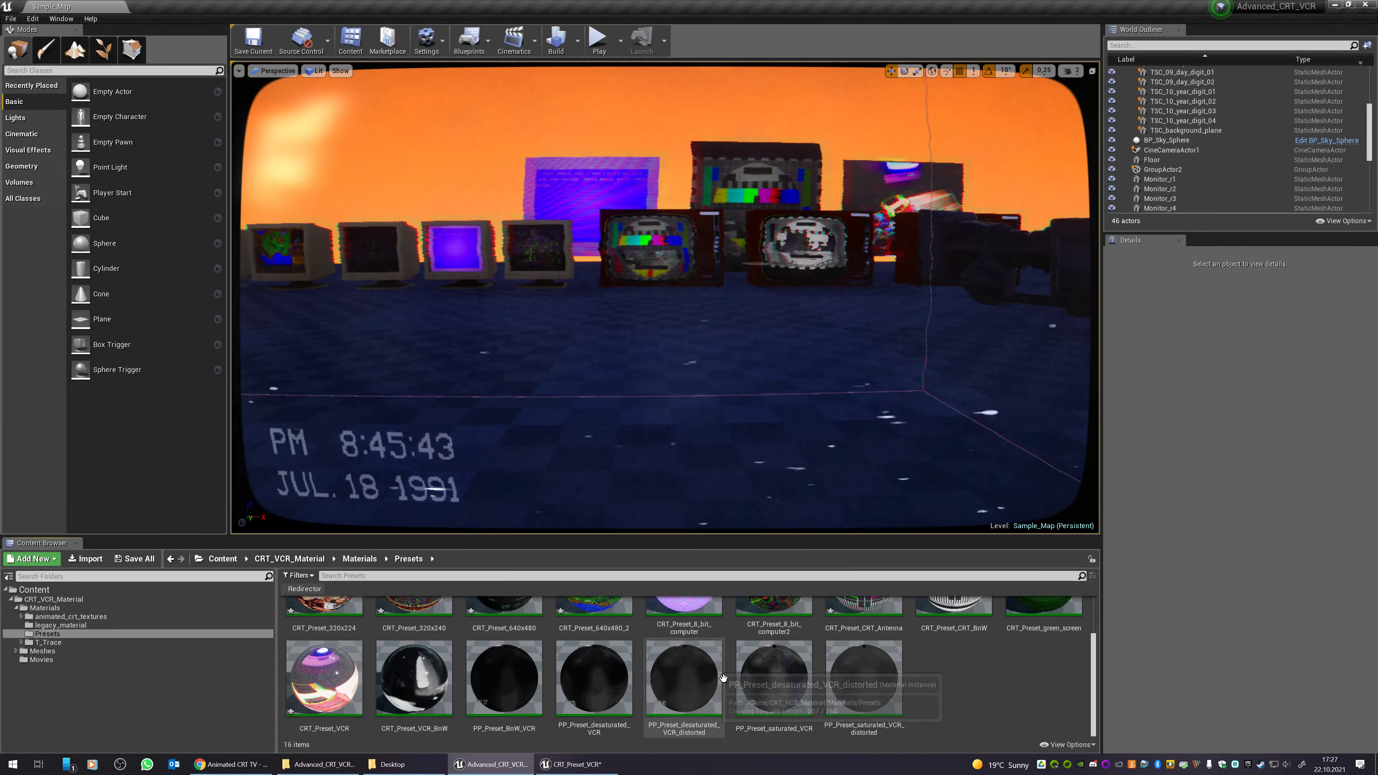
{"action": "left_click", "coordinate": [762, 685]}
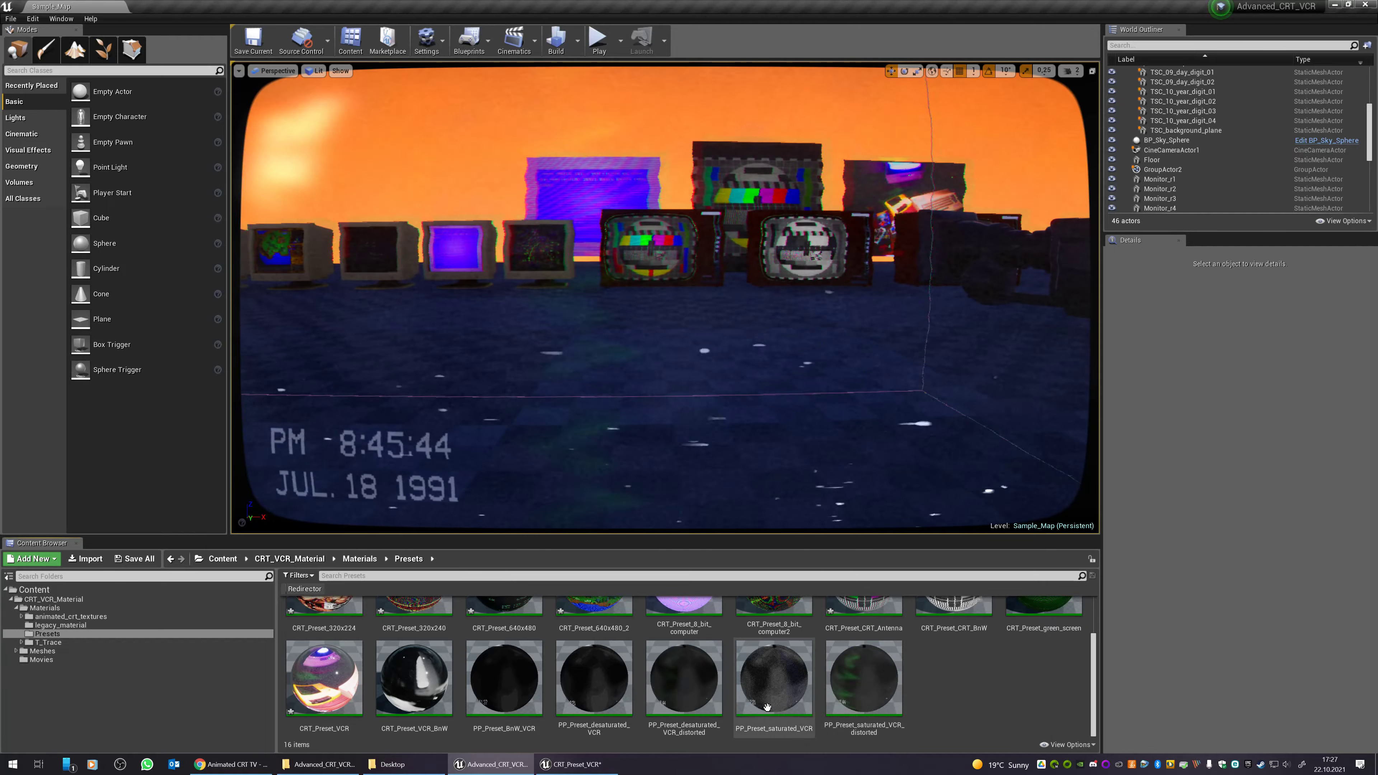
{"action": "double_click", "coordinate": [762, 685]}
{"action": "scroll", "coordinate": [178, 394], "scroll_direction": "down", "scroll_amount": 5}
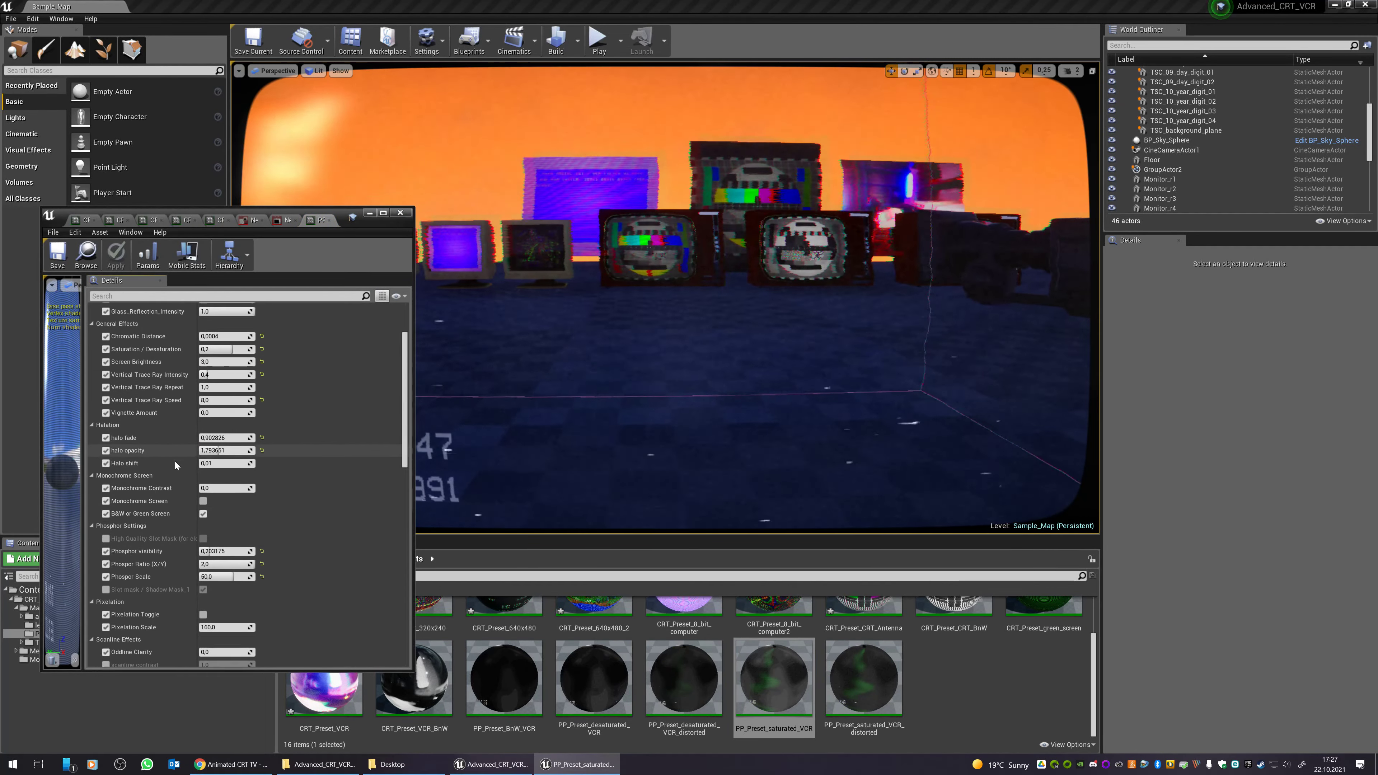
{"action": "scroll", "coordinate": [174, 461], "scroll_direction": "down", "scroll_amount": 3}
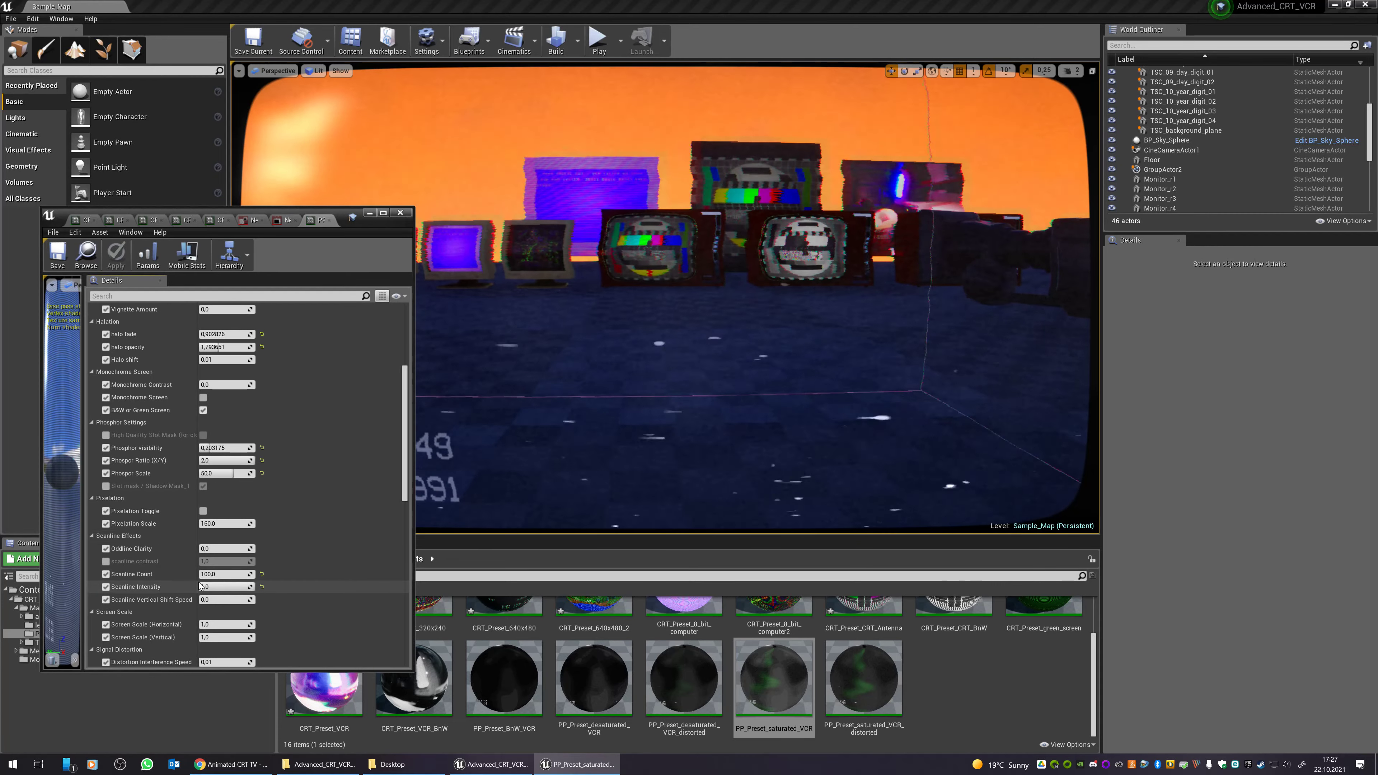
{"action": "left_click_drag", "start_coordinate": [225, 590], "coordinate": [254, 590]}
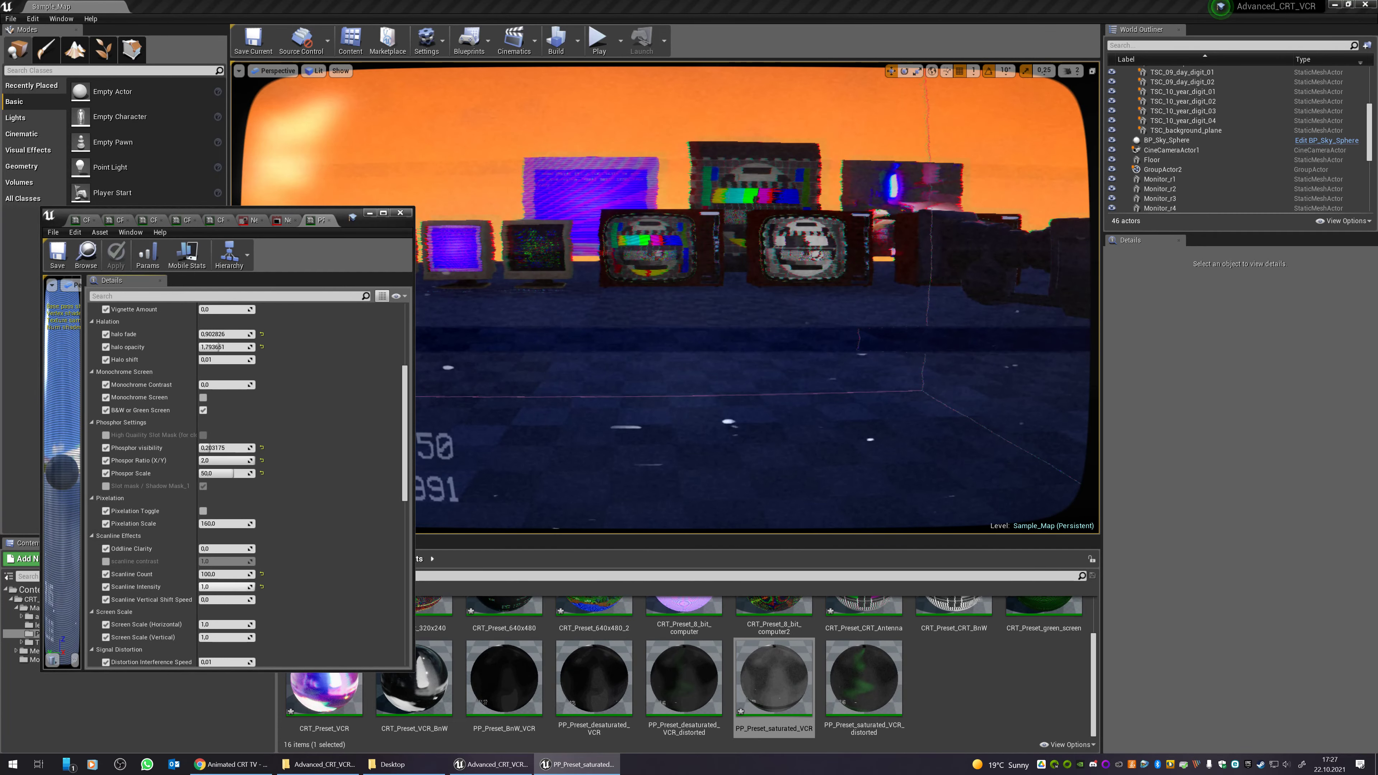
- Try a Scanline Count of about 210 in PP_Preset_saturated_VCR with the viewport full screen, and undo the change
{"action": "left_click", "coordinate": [592, 425]}
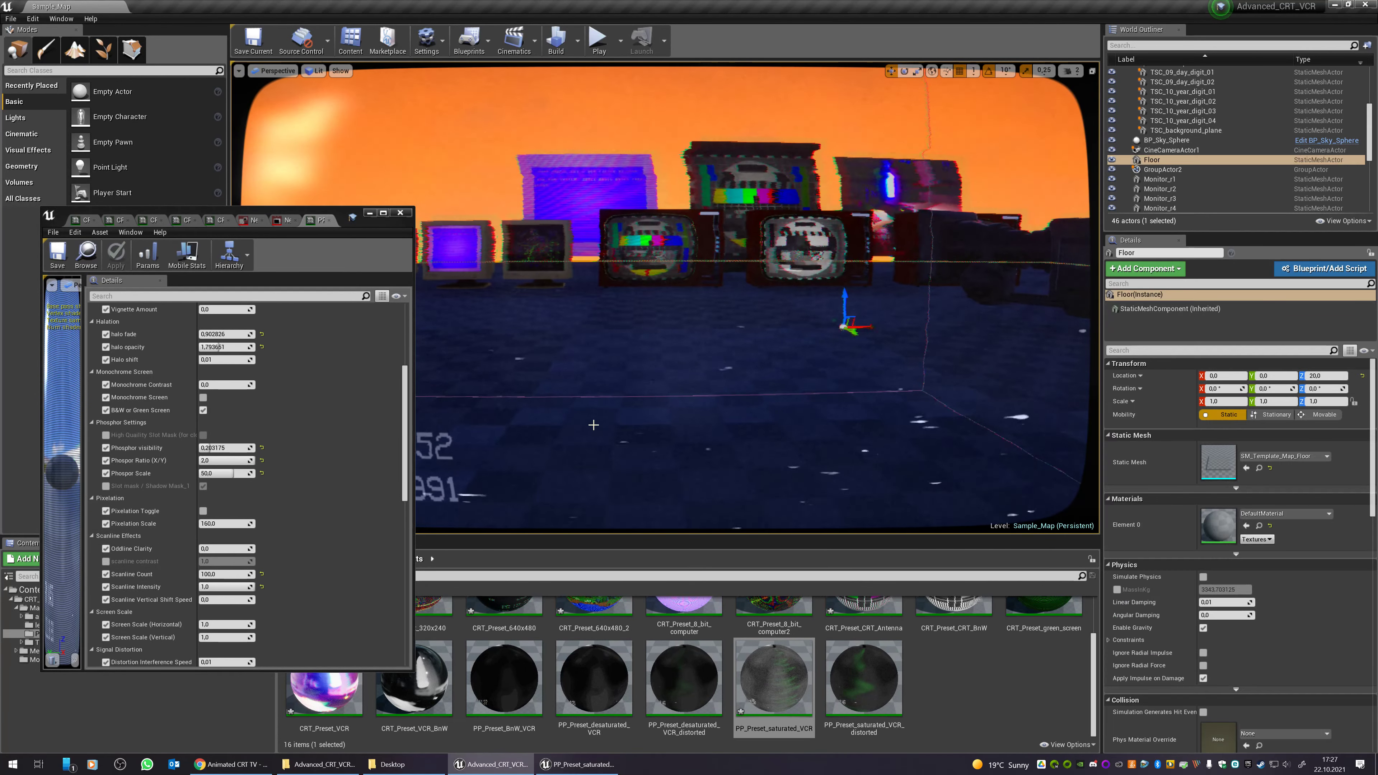
{"action": "key", "text": "F11"}
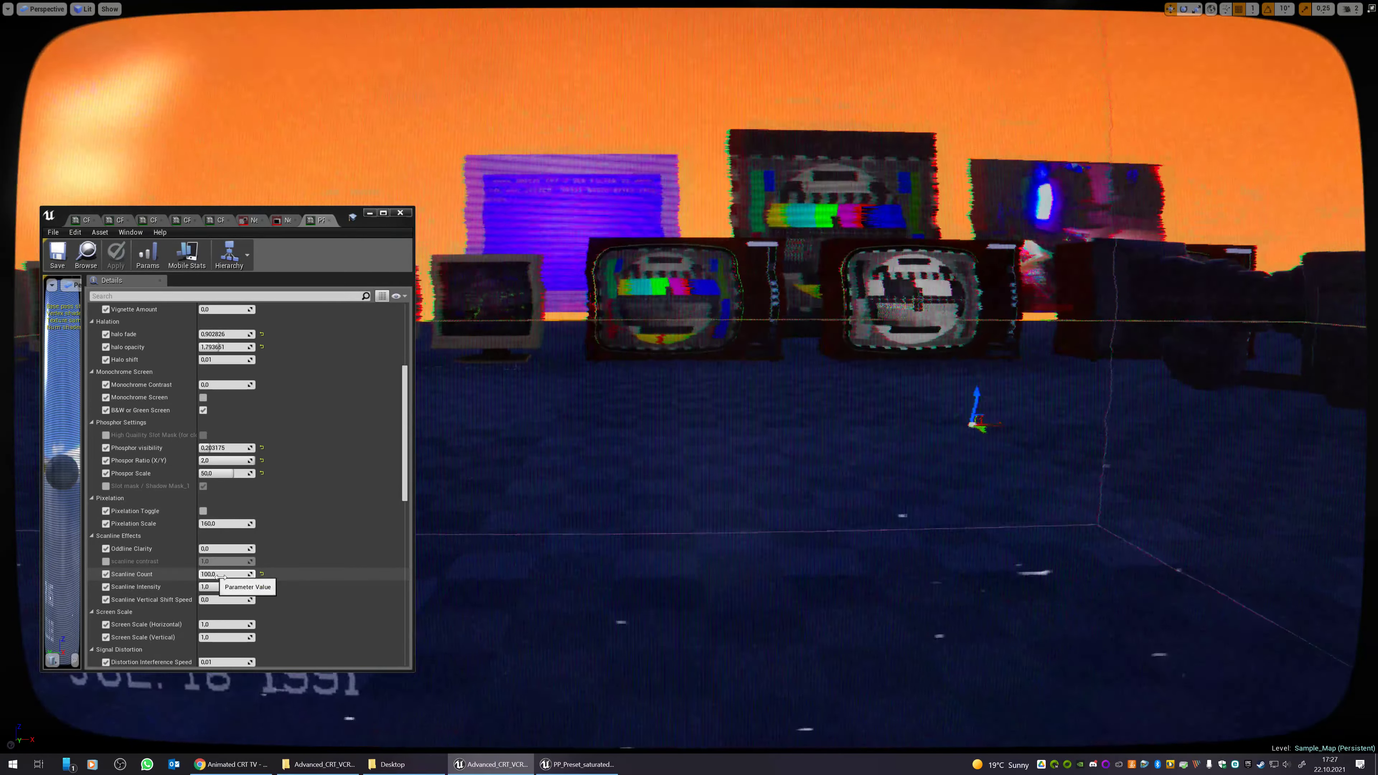
{"action": "left_click_drag", "start_coordinate": [224, 574], "coordinate": [226, 575]}
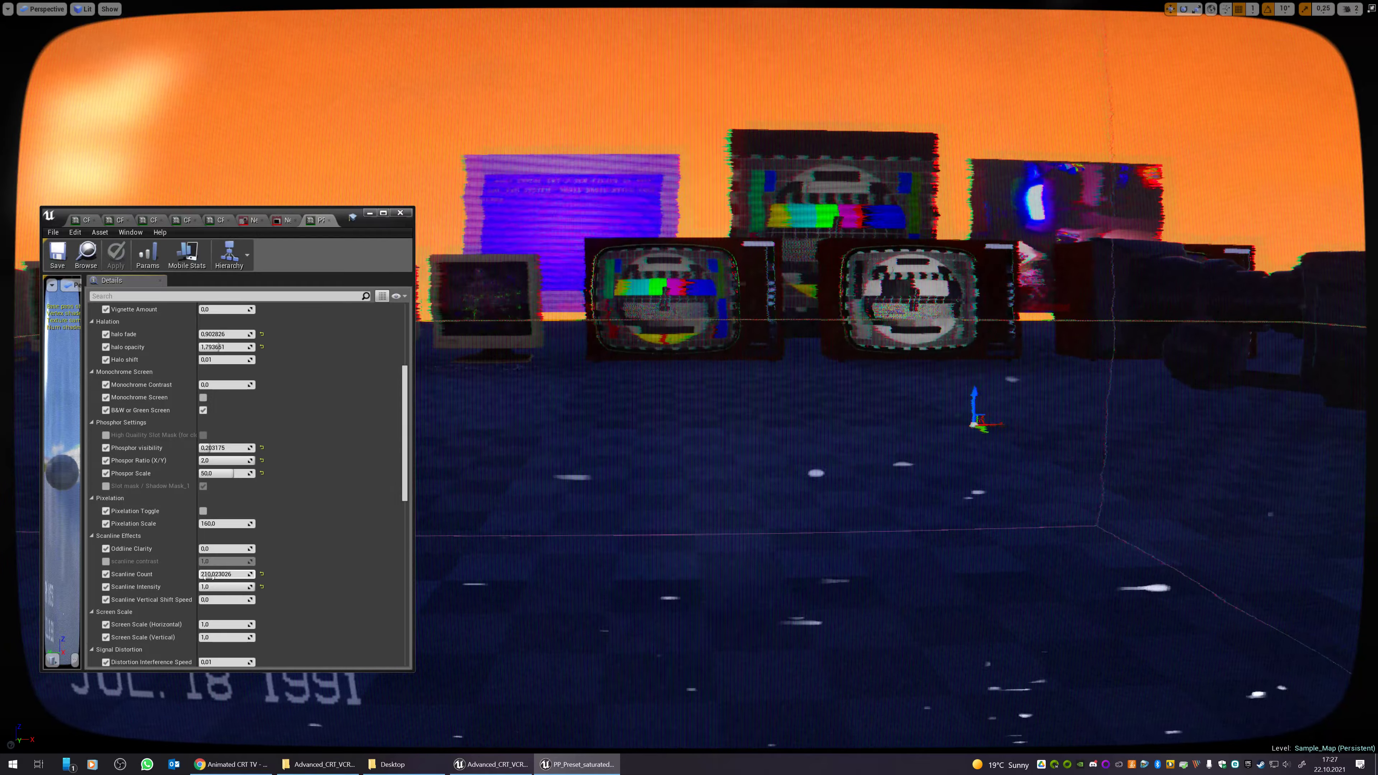
{"action": "key", "text": "ctrl+z"}
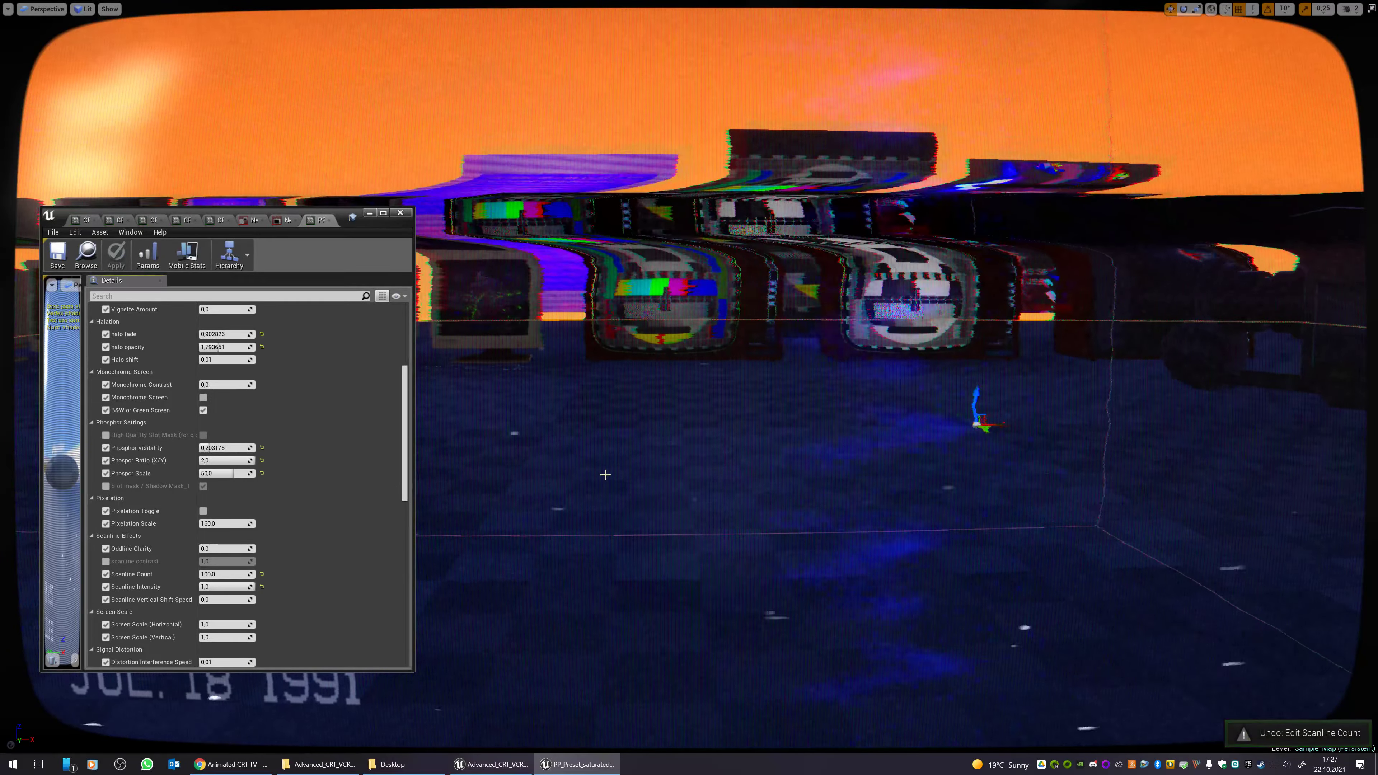
{"action": "key", "text": "F11"}
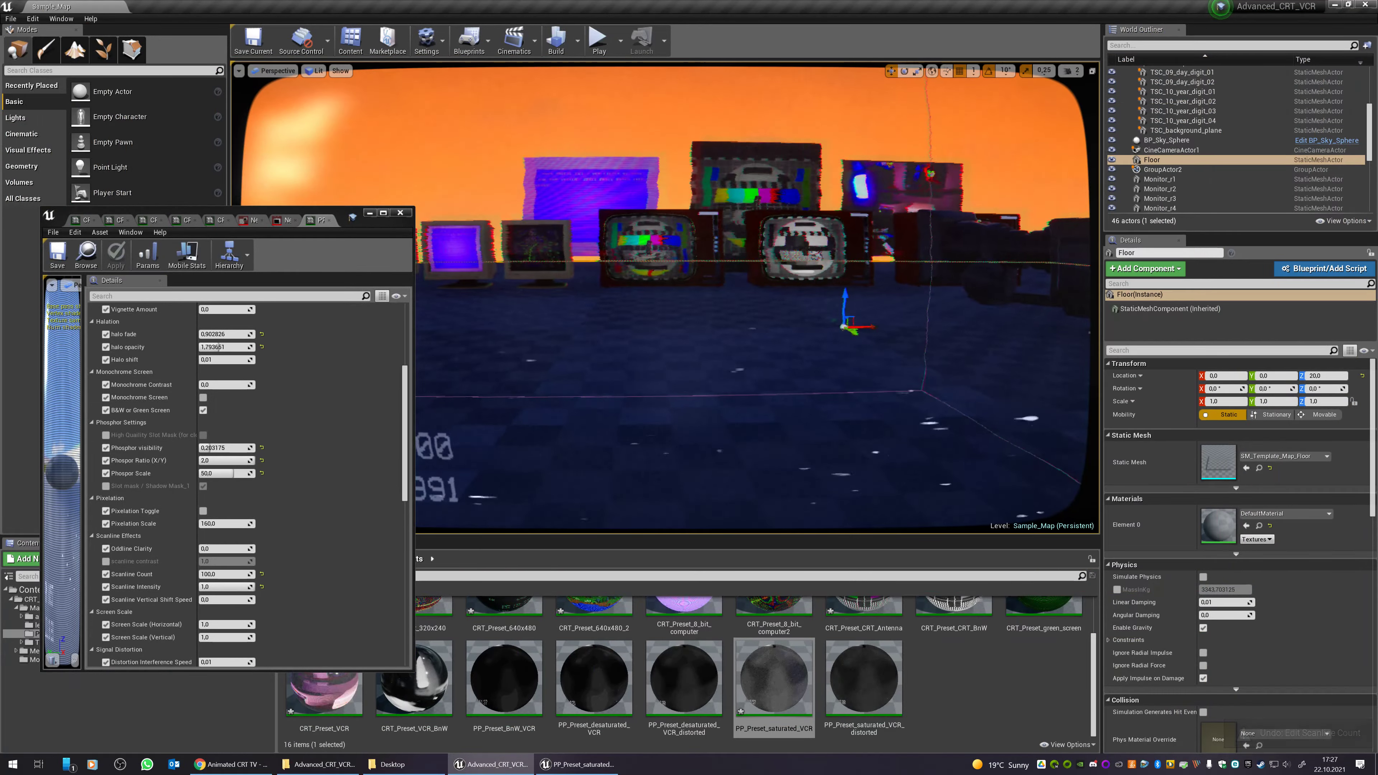
- Collapse the time stamp components folder and select PostProcessVolume to check which post process material it uses
{"action": "scroll", "coordinate": [1175, 147], "scroll_direction": "up", "scroll_amount": 5}
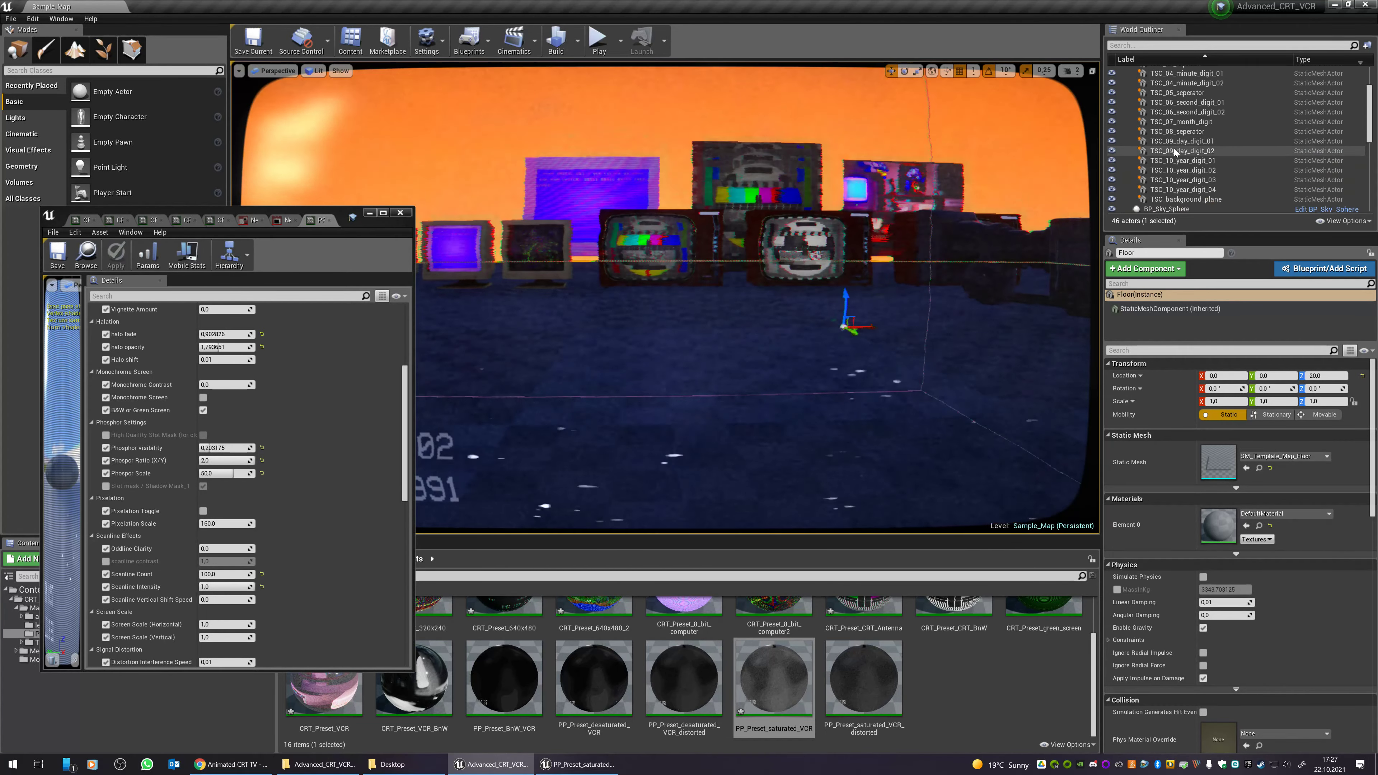
{"action": "left_click", "coordinate": [1127, 82]}
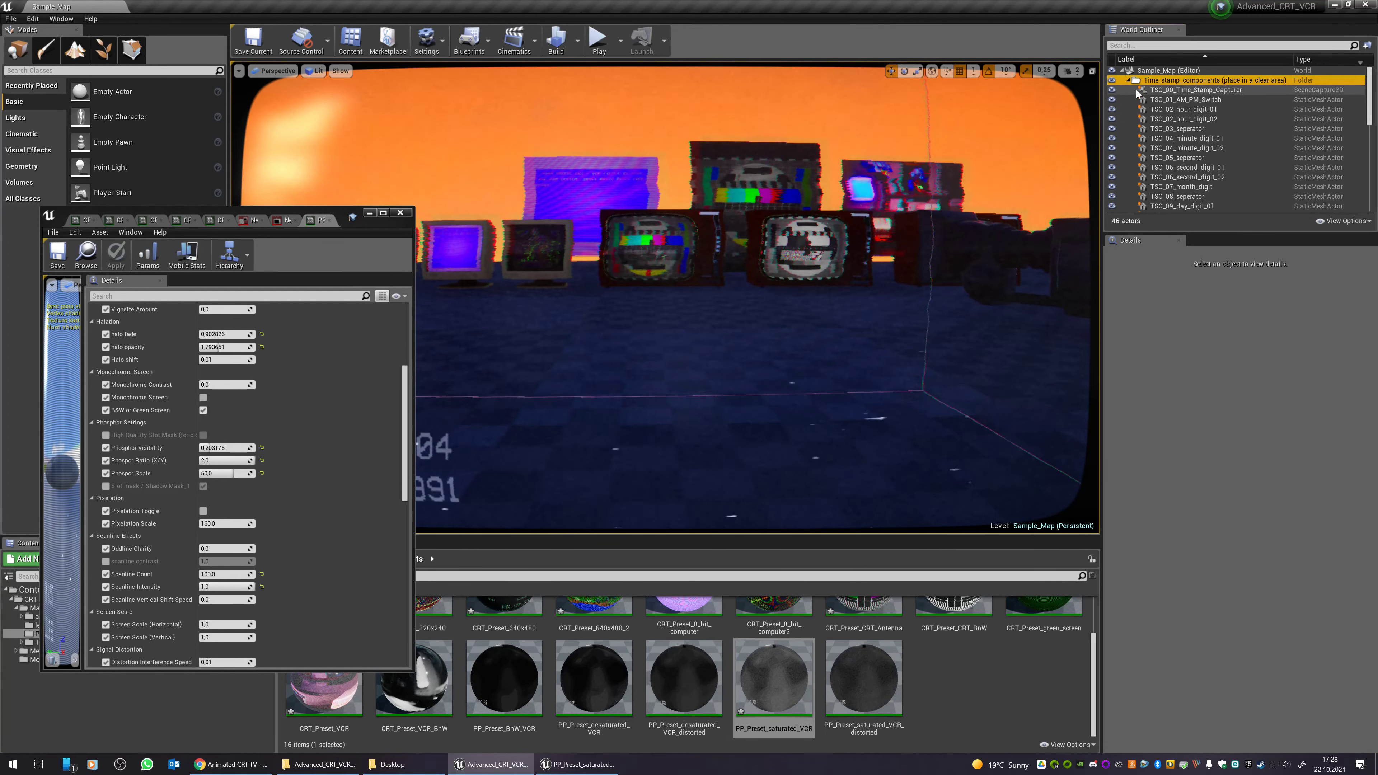
{"action": "scroll", "coordinate": [1166, 153], "scroll_direction": "down", "scroll_amount": 5}
{"action": "left_click", "coordinate": [1163, 111]}
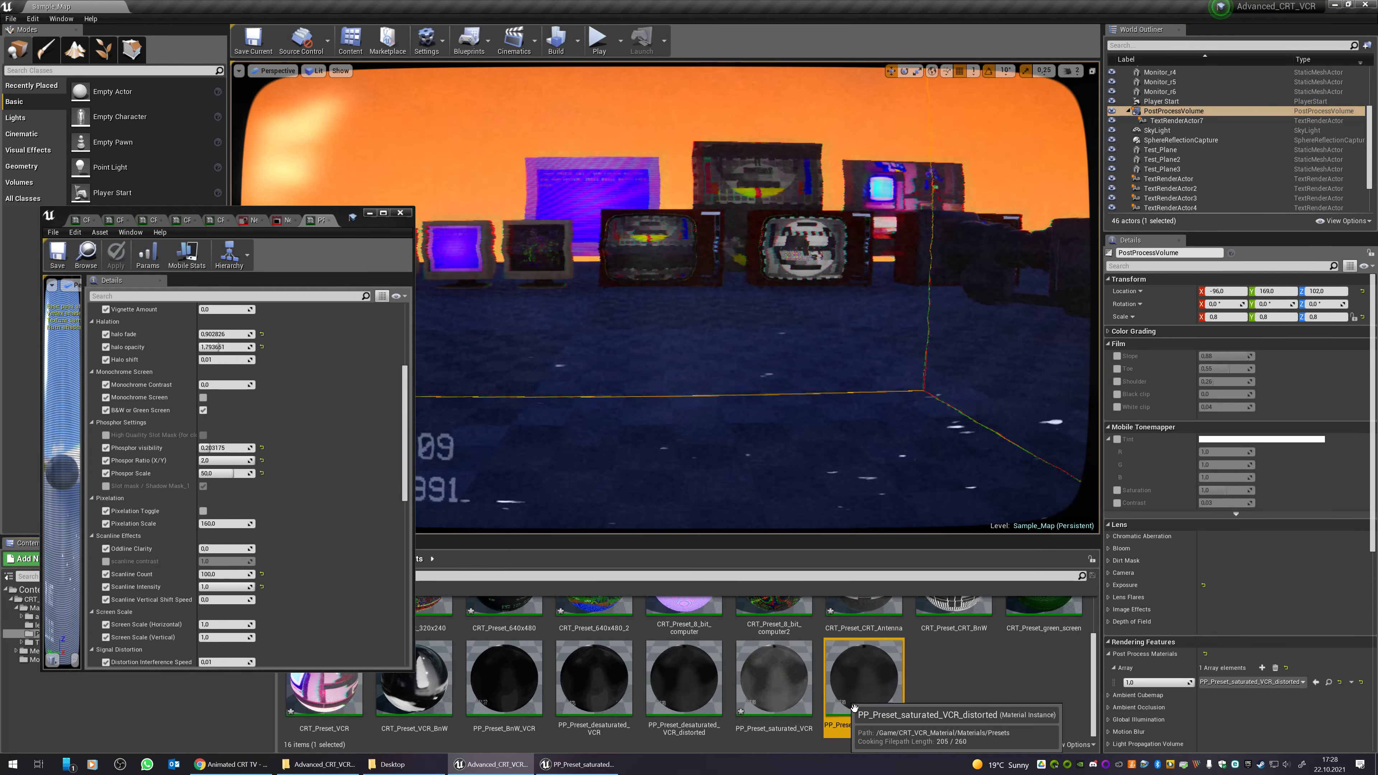
- Open PP_Preset_saturated_VCR_distorted and set its Scanline Intensity to 1.0
{"action": "double_click", "coordinate": [864, 685]}
{"action": "scroll", "coordinate": [164, 560], "scroll_direction": "down", "scroll_amount": 5}
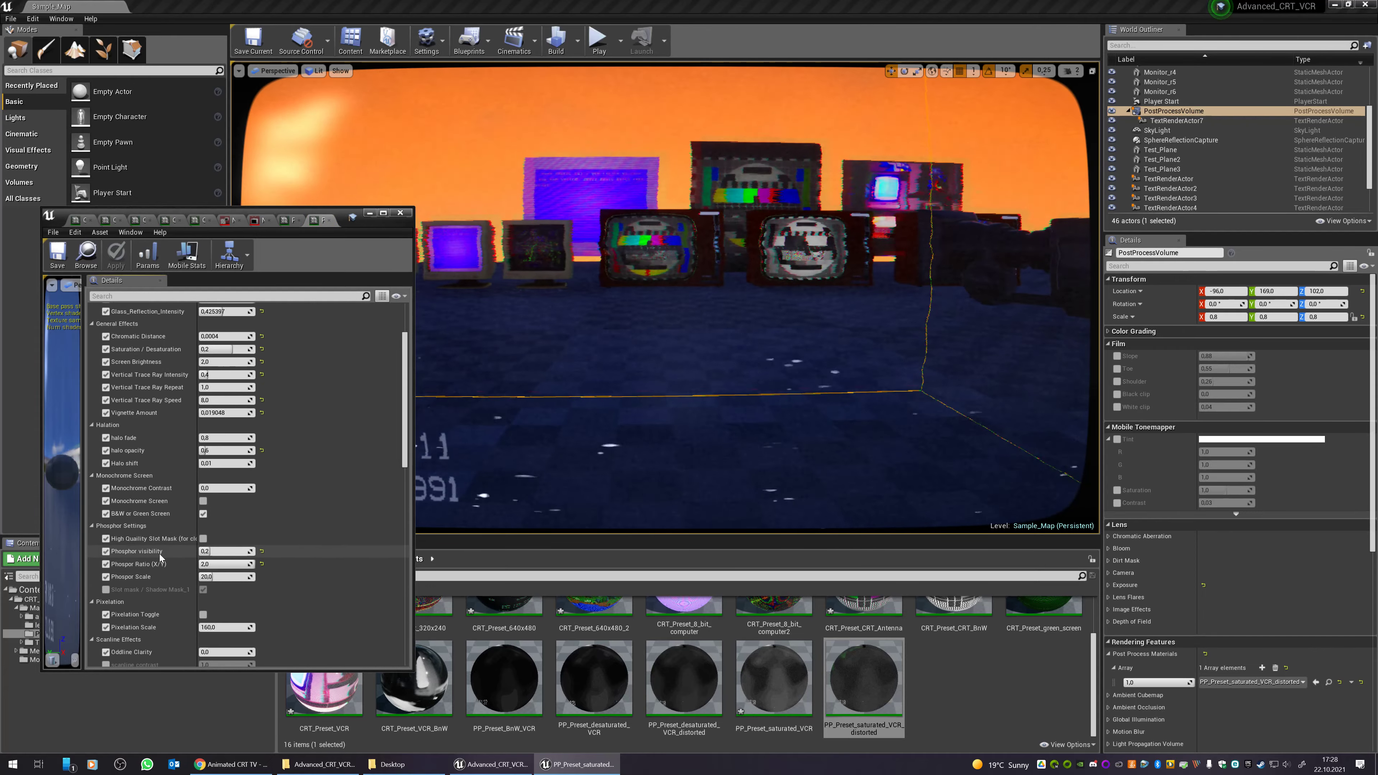
{"action": "scroll", "coordinate": [155, 606], "scroll_direction": "down", "scroll_amount": 3}
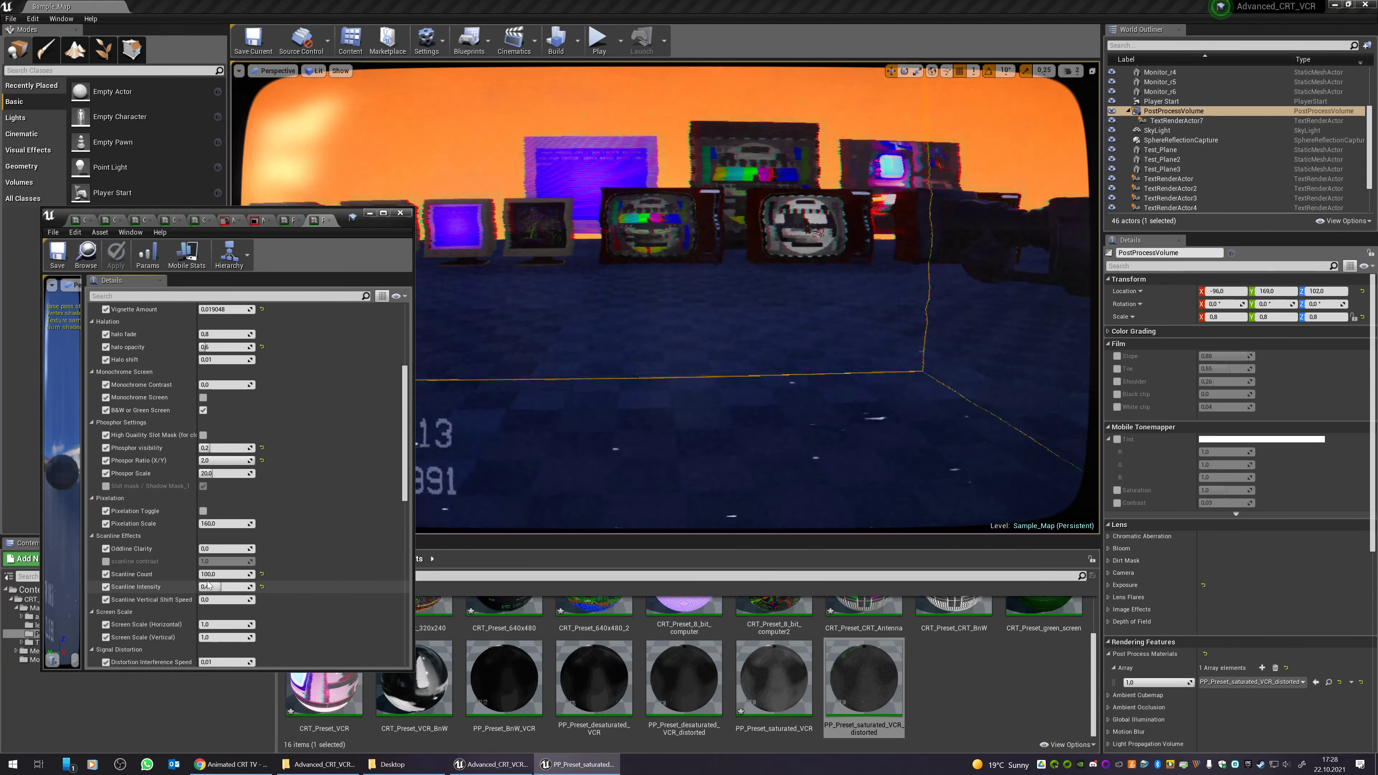
{"action": "left_click_drag", "start_coordinate": [222, 590], "coordinate": [255, 590]}
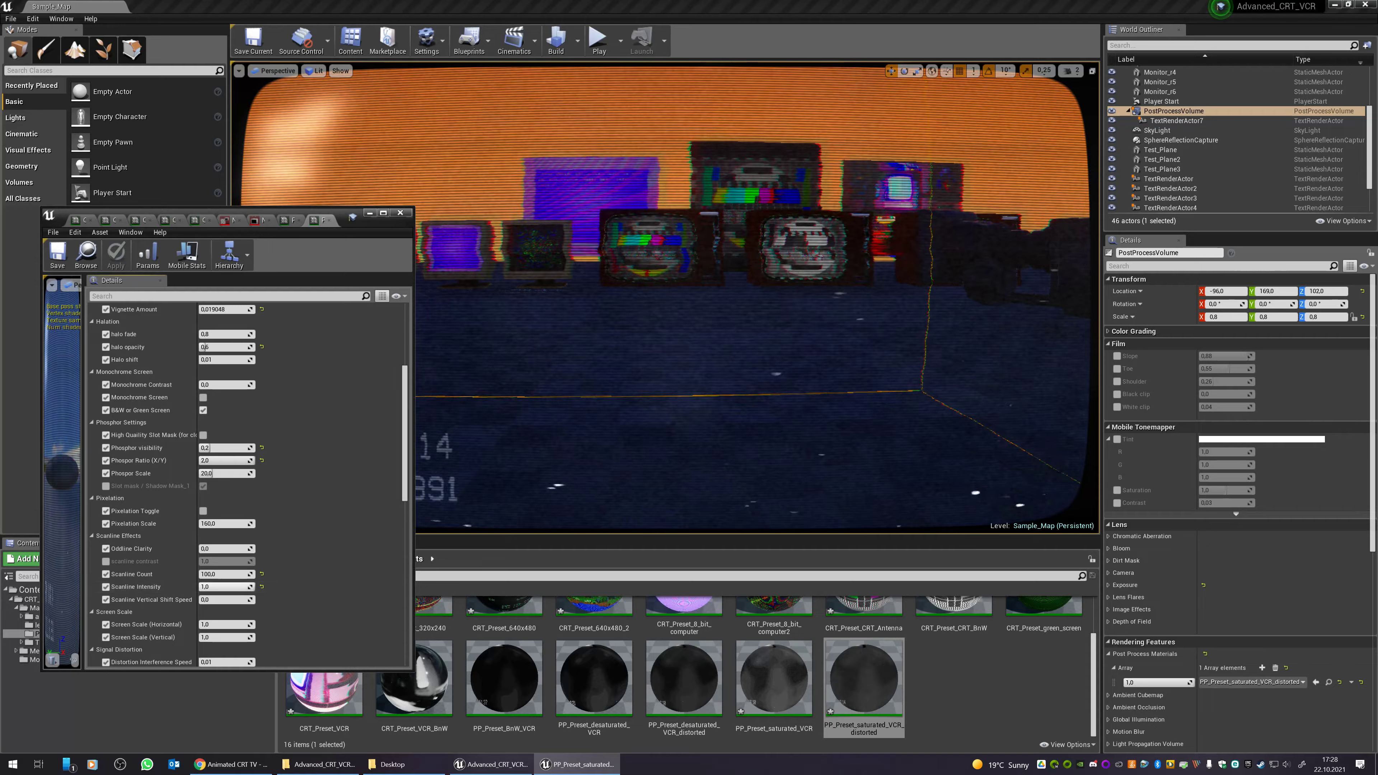
- View the distorted post process effect full screen and set the preset's Scanline Count to about 120
{"action": "left_click", "coordinate": [644, 345]}
{"action": "key", "text": "F11"}
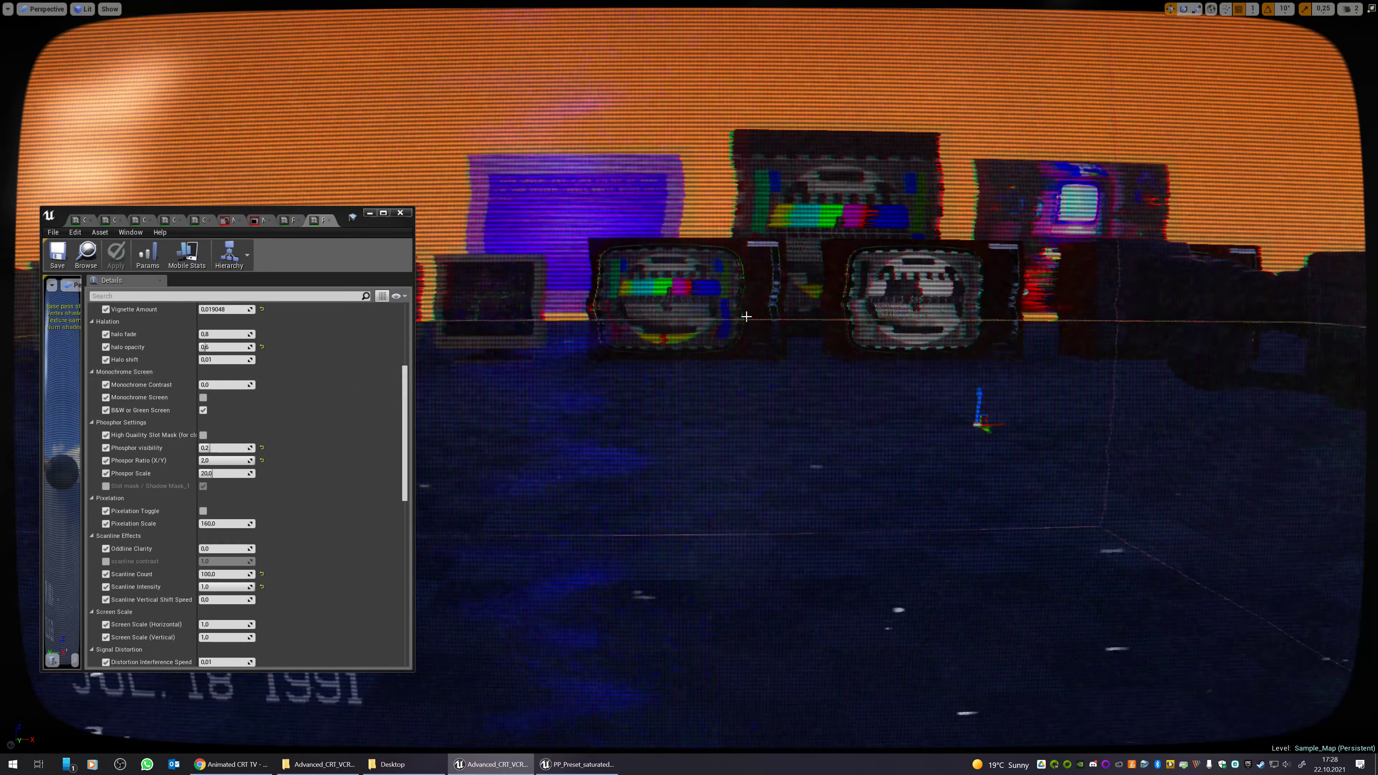
{"action": "right_click_drag", "start_coordinate": [744, 317], "coordinate": [690, 300]}
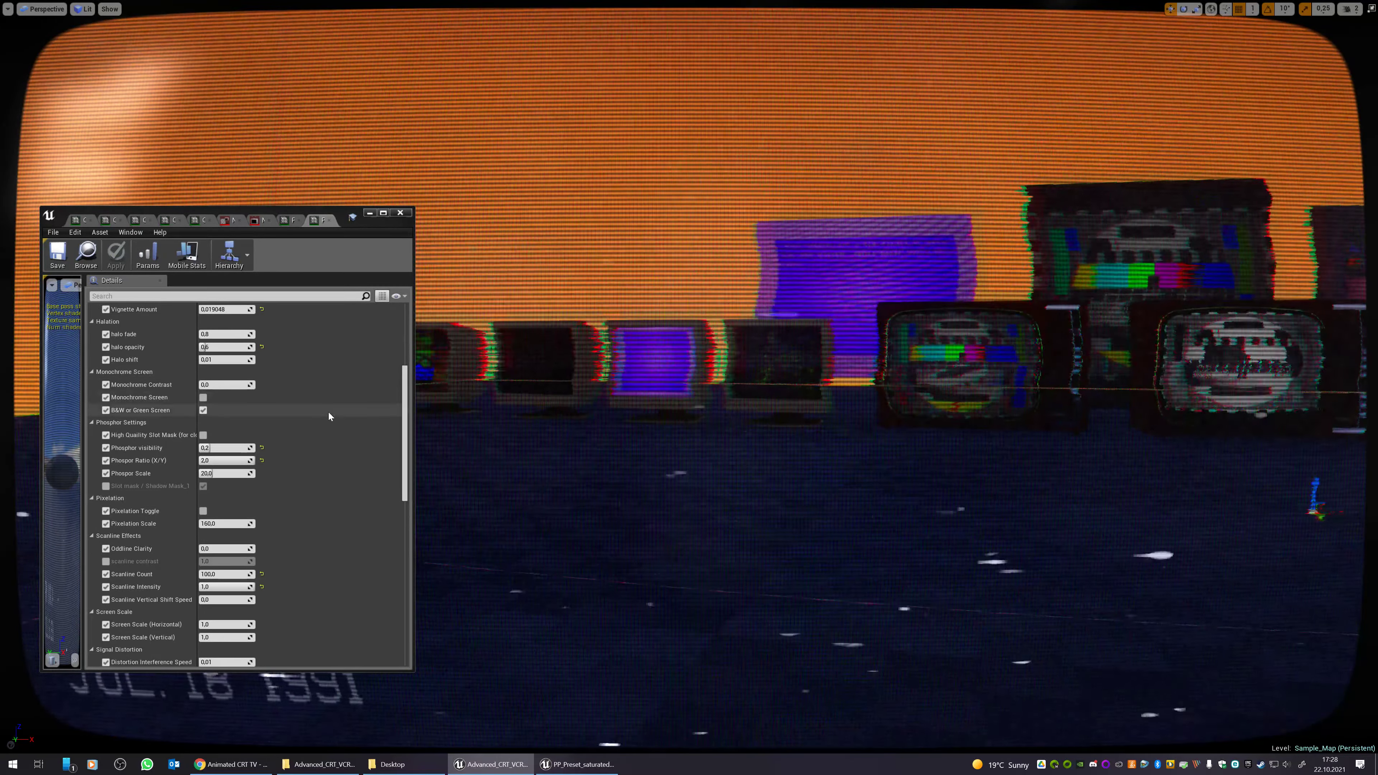
{"action": "mouse_move", "coordinate": [227, 574]}
{"action": "left_mouse_down"}
{"action": "mouse_move", "coordinate": [199, 573]}
{"action": "mouse_move", "coordinate": [271, 573]}
{"action": "mouse_move", "coordinate": [228, 574]}
{"action": "left_mouse_up"}
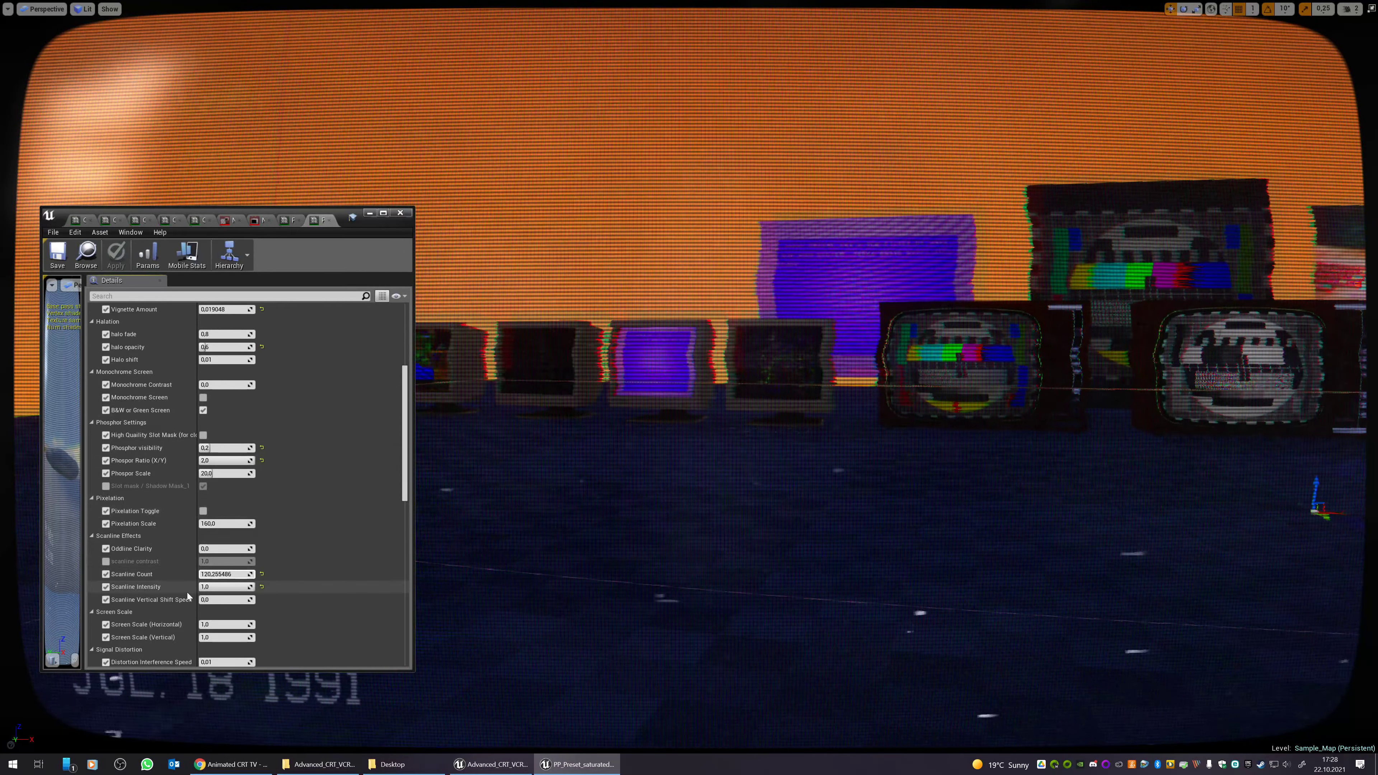